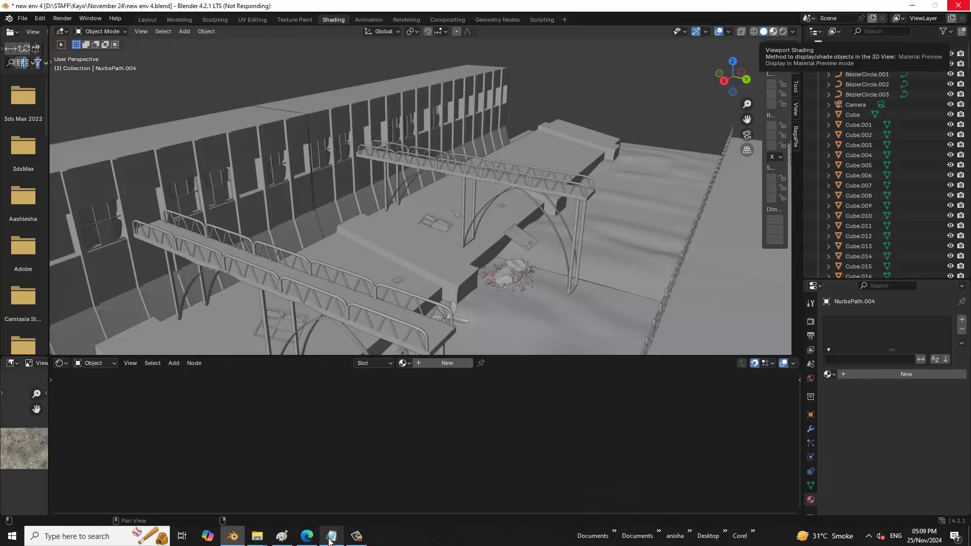
Step: Dismiss the title notes, select pillar Cube.046 and give it new Material.052
key("alt+Tab")
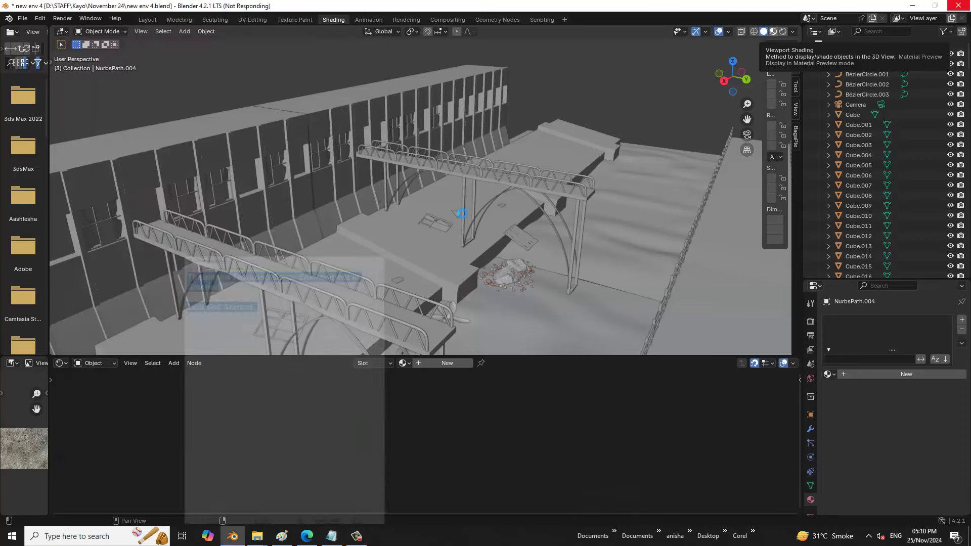
left_click(326, 26)
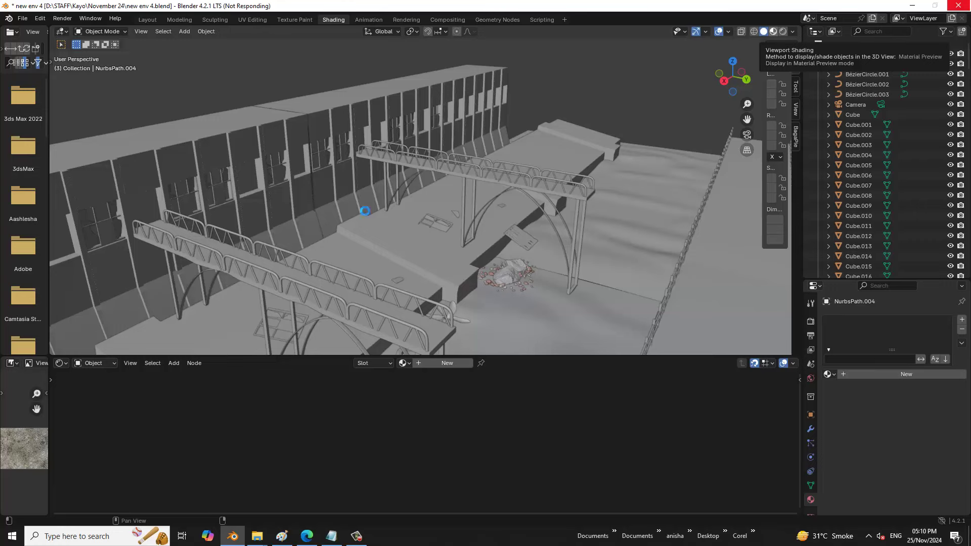
left_click(362, 537)
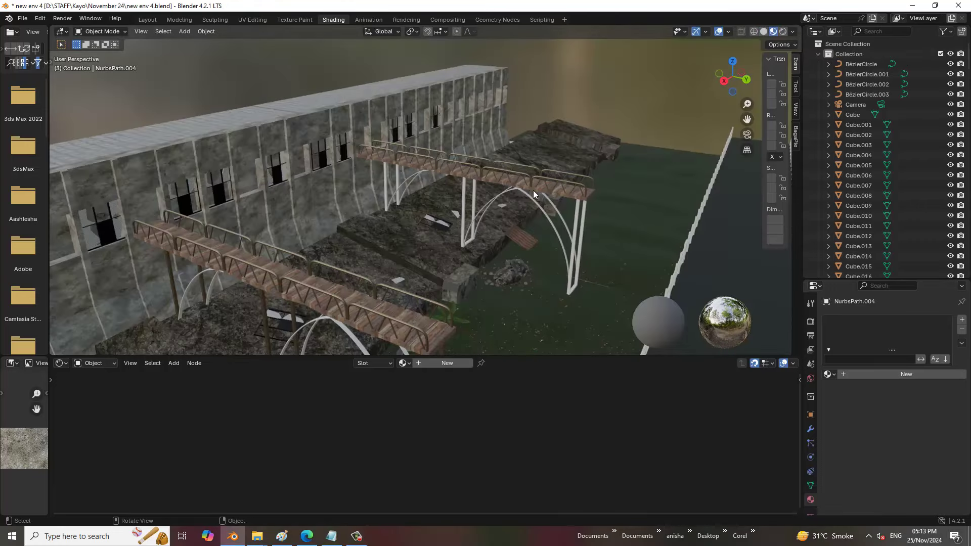
middle_click_drag(534, 191, 604, 175)
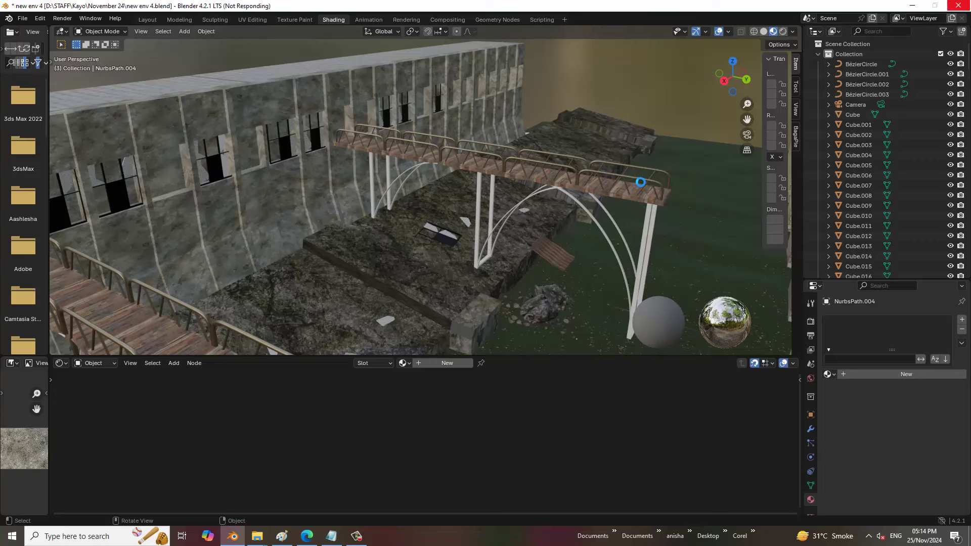
left_click(357, 536)
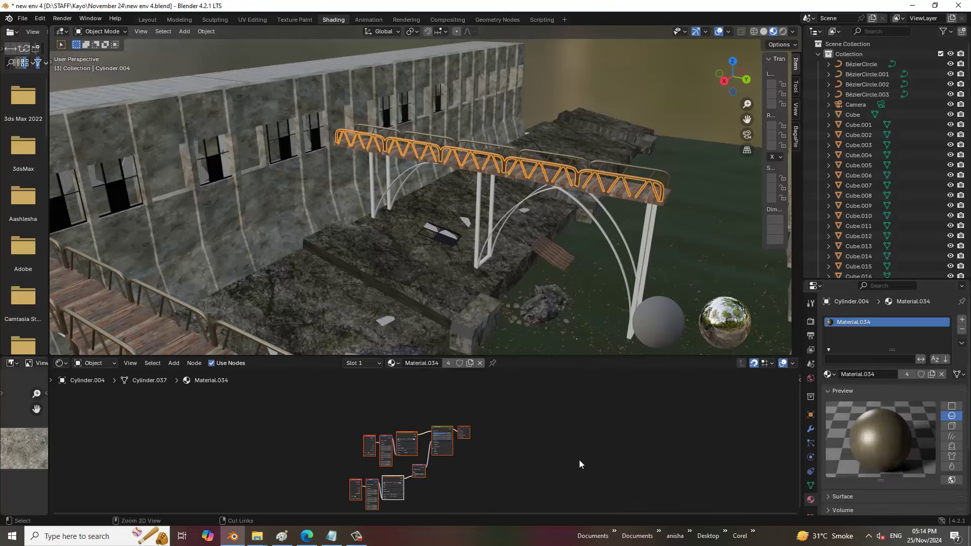
left_click(506, 215)
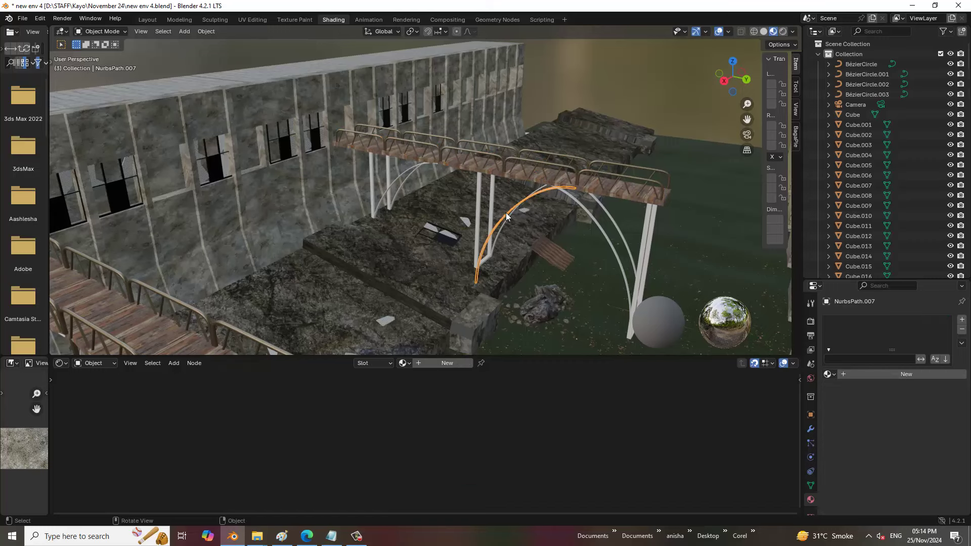
left_click(645, 242)
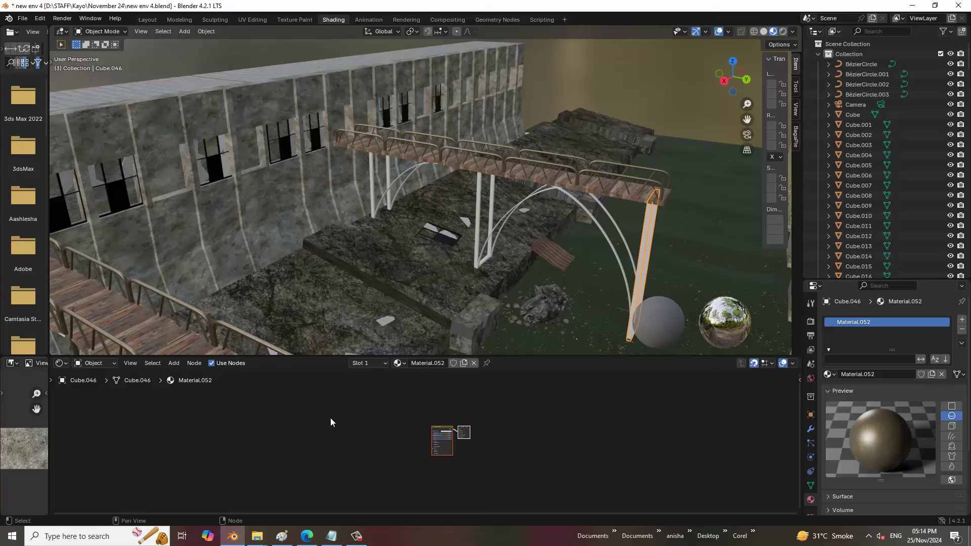
Step: Replace Cube.046's default shader and output with the pasted texture node setup
key("ctrl+v")
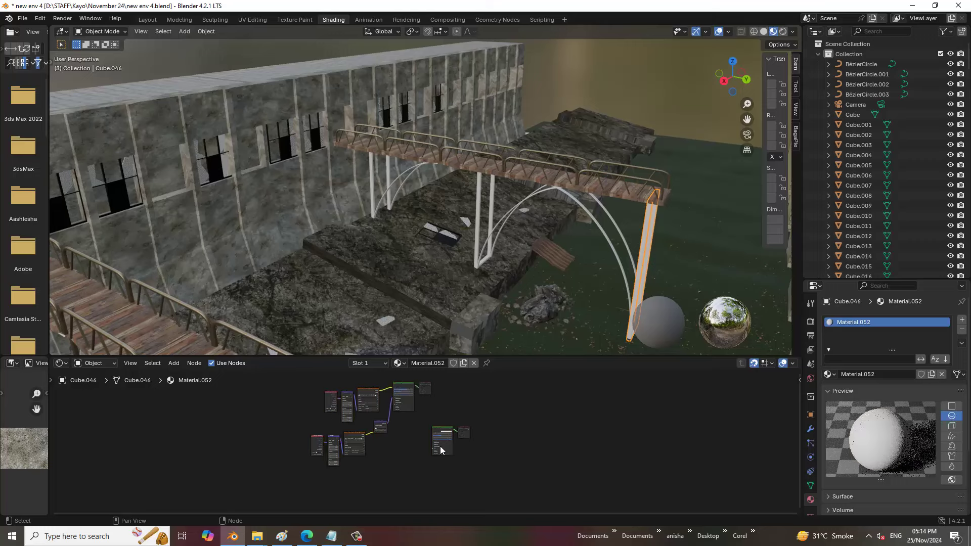
left_click_drag(426, 415, 515, 494)
key("x")
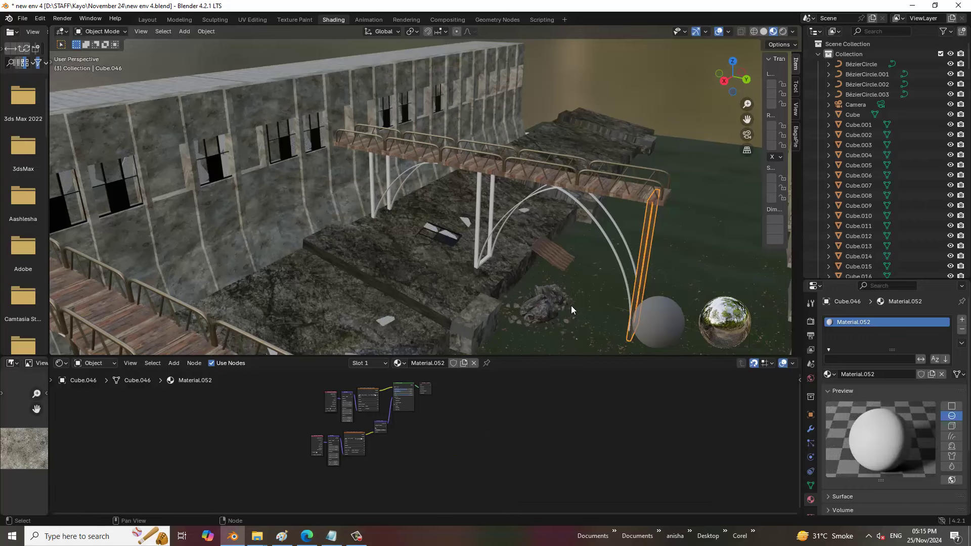
Step: Paste the texture node setup into Cube.045's Material.053, deleting its default nodes
middle_click_drag(557, 199, 511, 238)
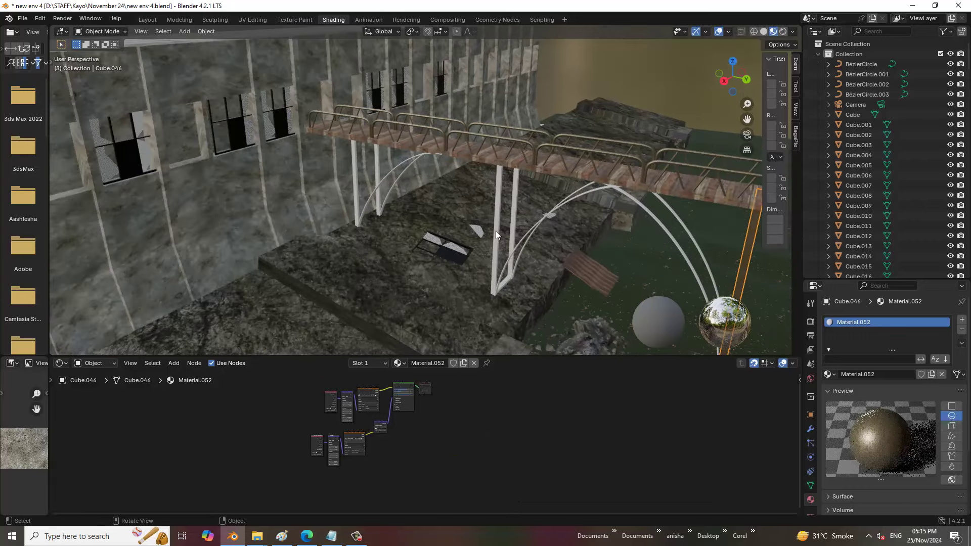
left_click(496, 230)
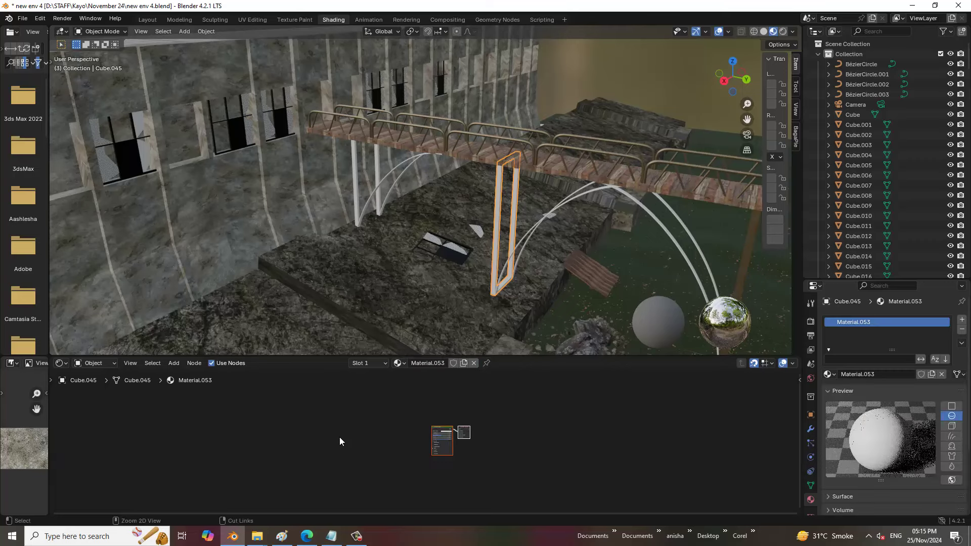
key("ctrl+v")
left_click_drag(431, 434, 506, 483)
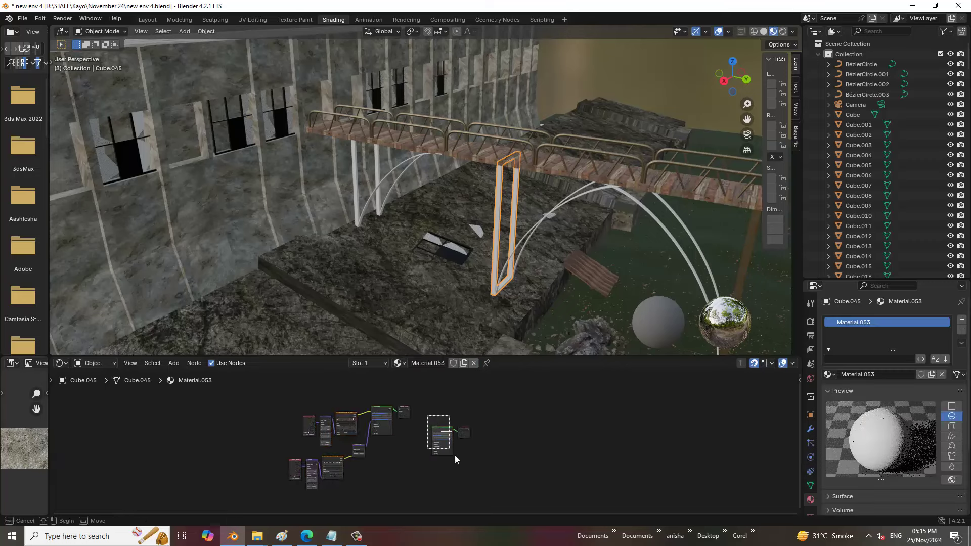
key("Delete")
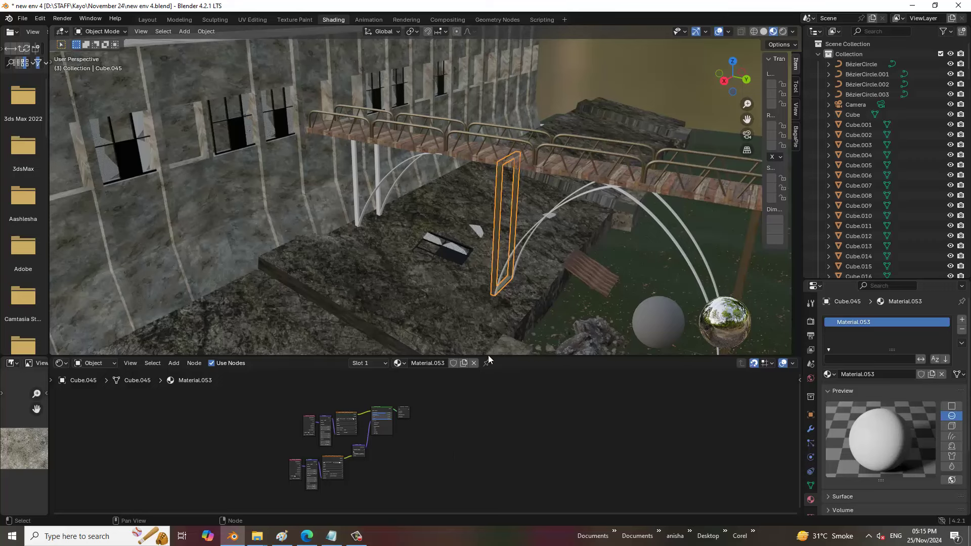
Step: Give frame Cube.044 new Material.054 with the pasted texture nodes replacing the defaults
left_click(356, 162)
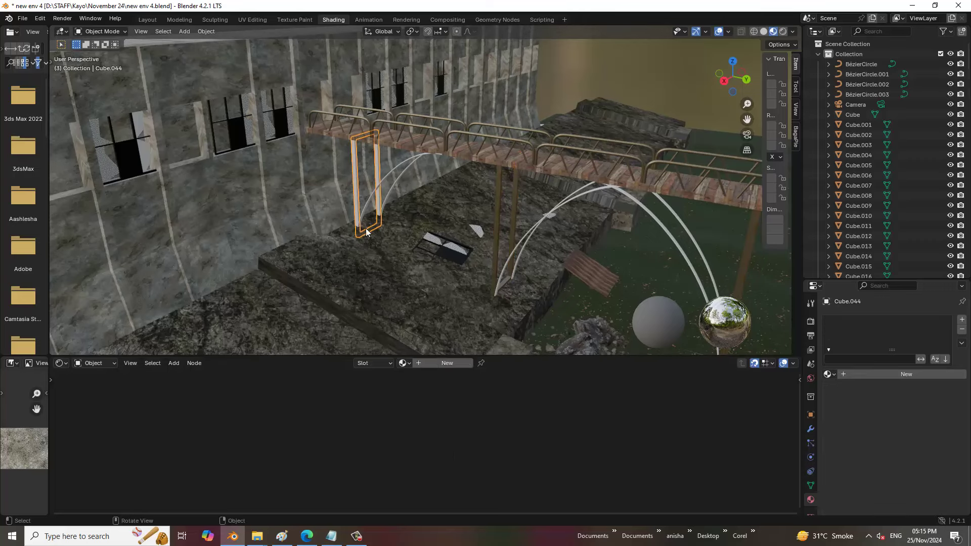
left_click(446, 362)
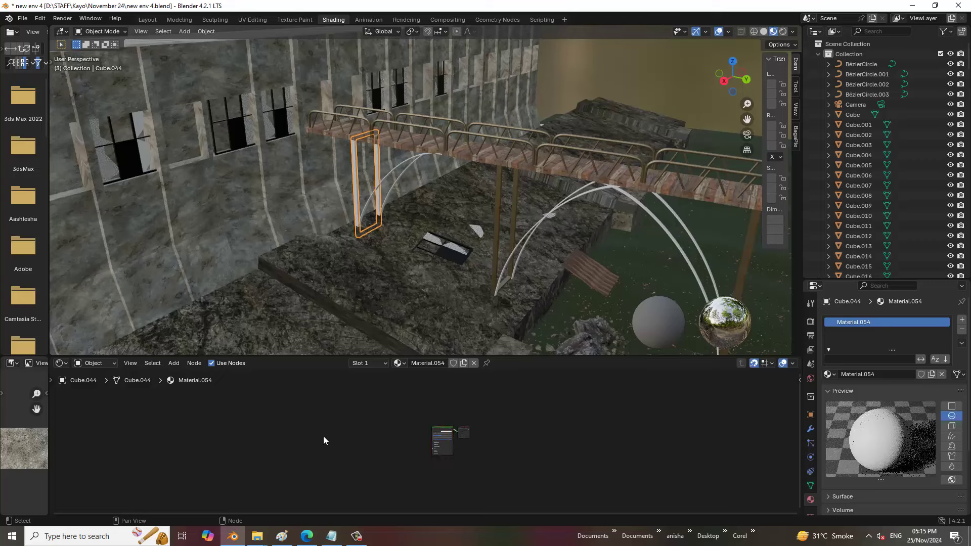
key("ctrl+v")
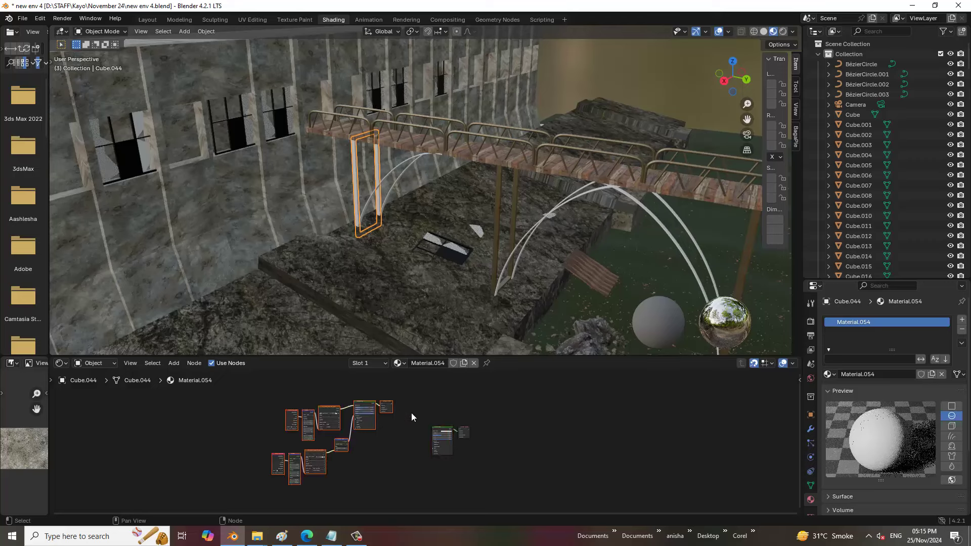
left_click_drag(412, 413, 494, 477)
key("x")
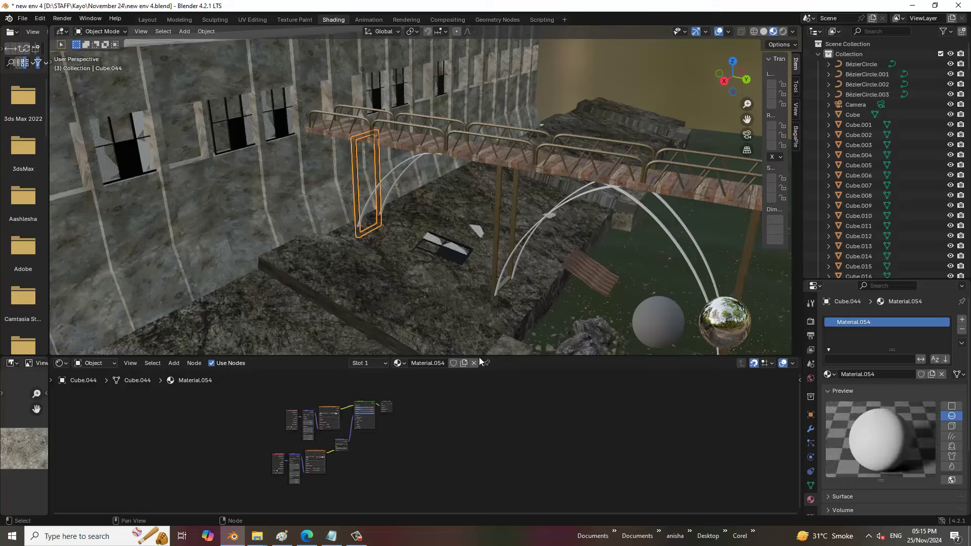
middle_click_drag(562, 251, 565, 243)
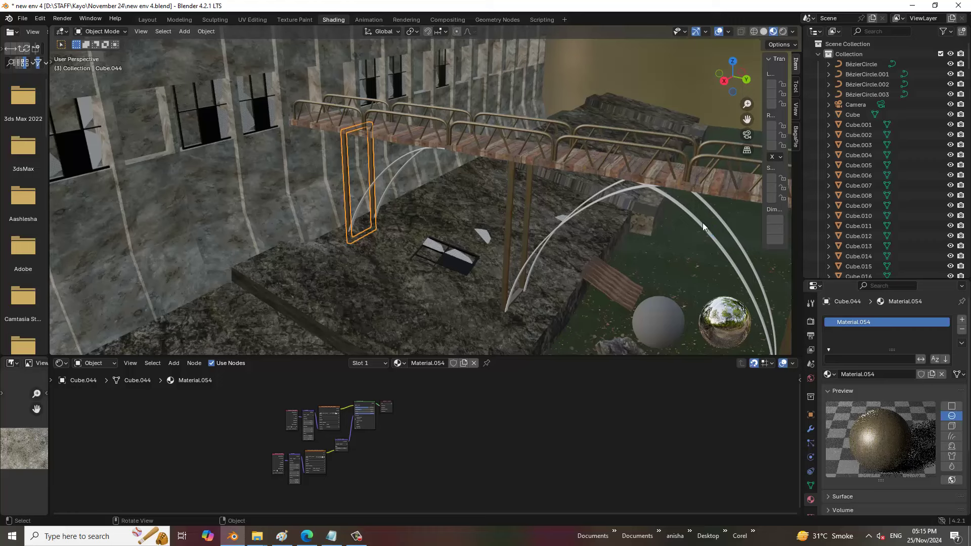
Step: Select all the arch curves and join them into one object
left_click(703, 227)
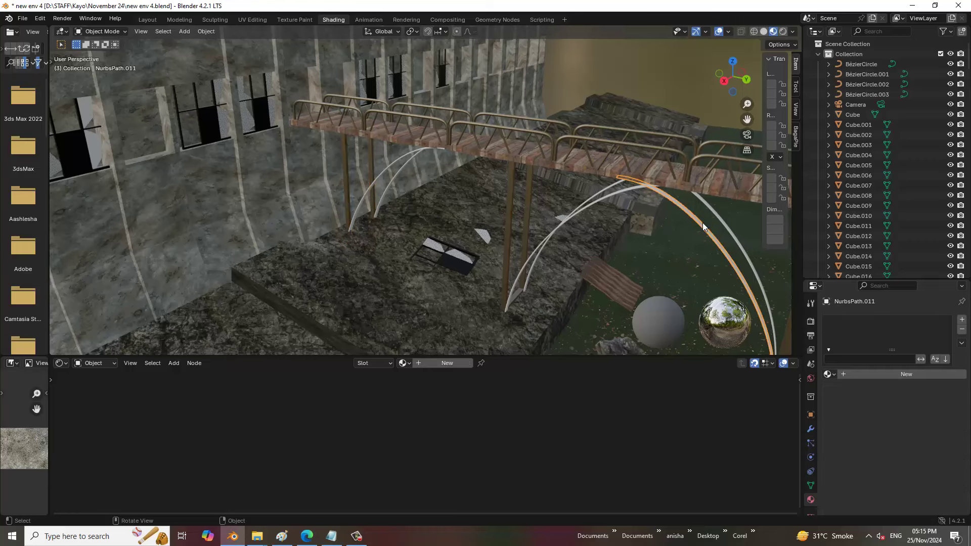
left_click(447, 363)
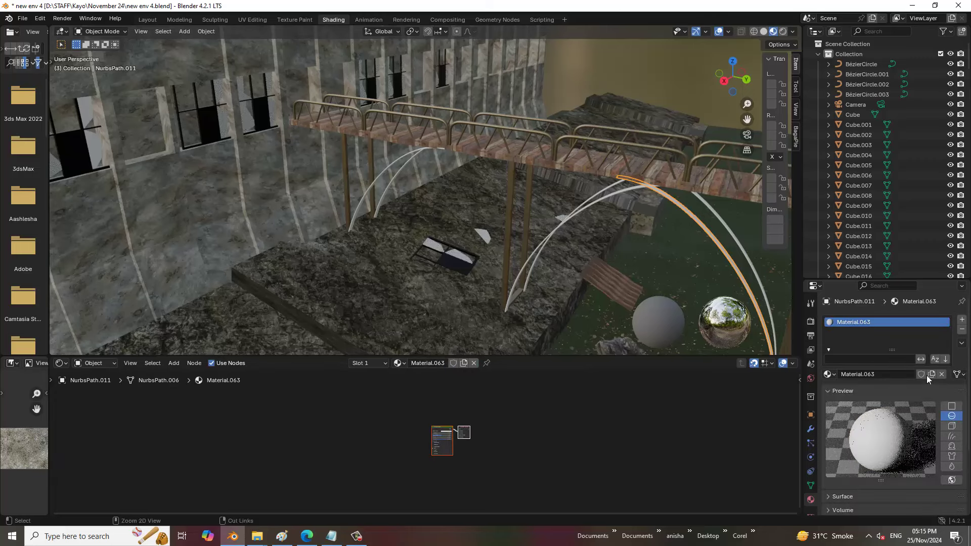
left_click(962, 331)
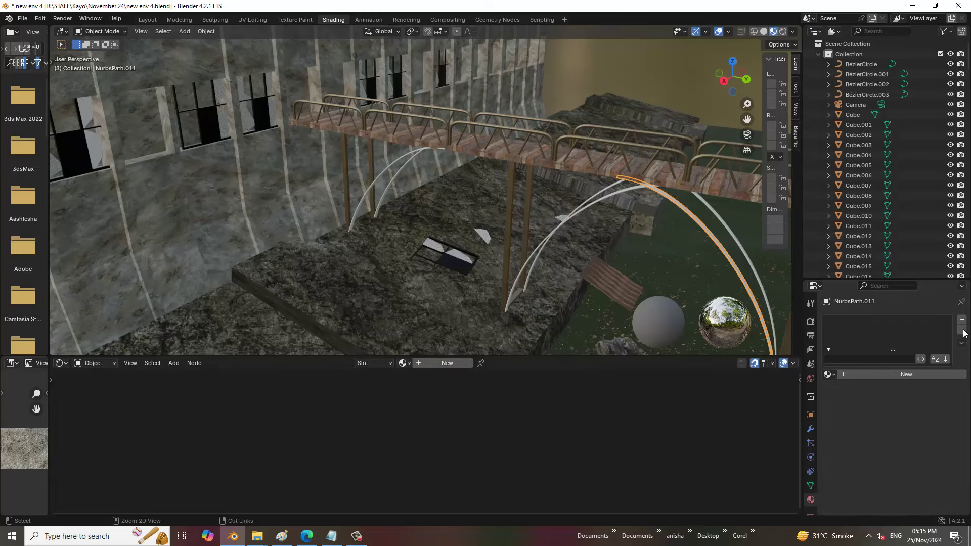
left_click(726, 222, "shift")
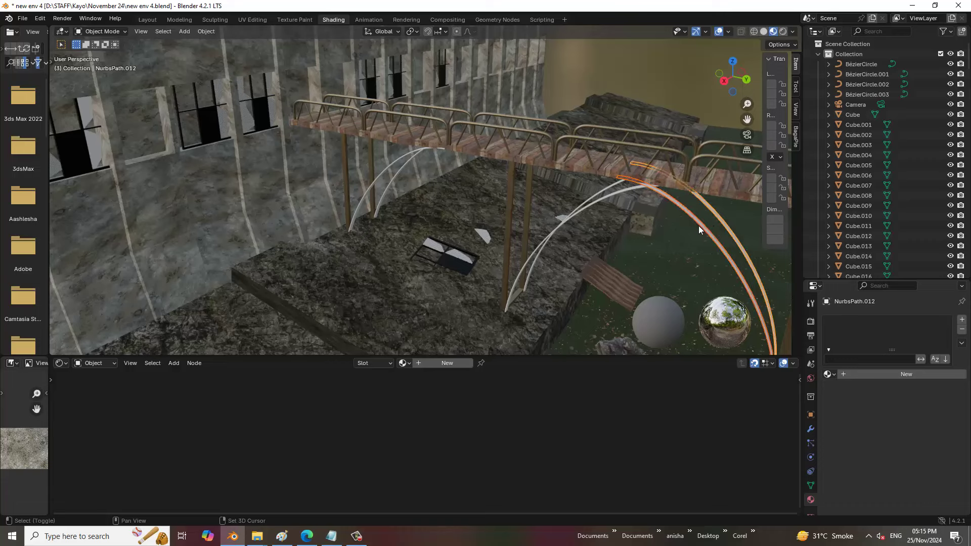
left_click(564, 222, "shift")
left_click(590, 198, "shift")
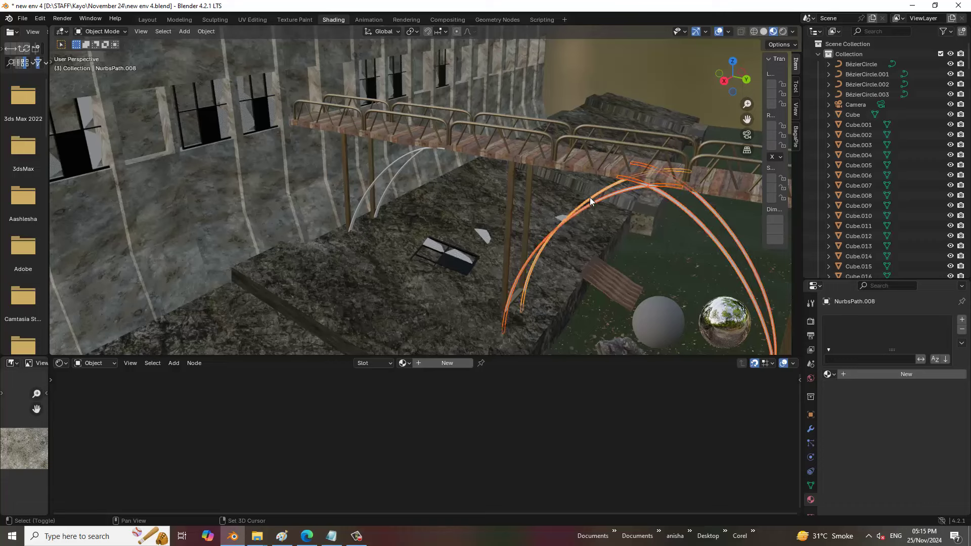
left_click(387, 172, "shift")
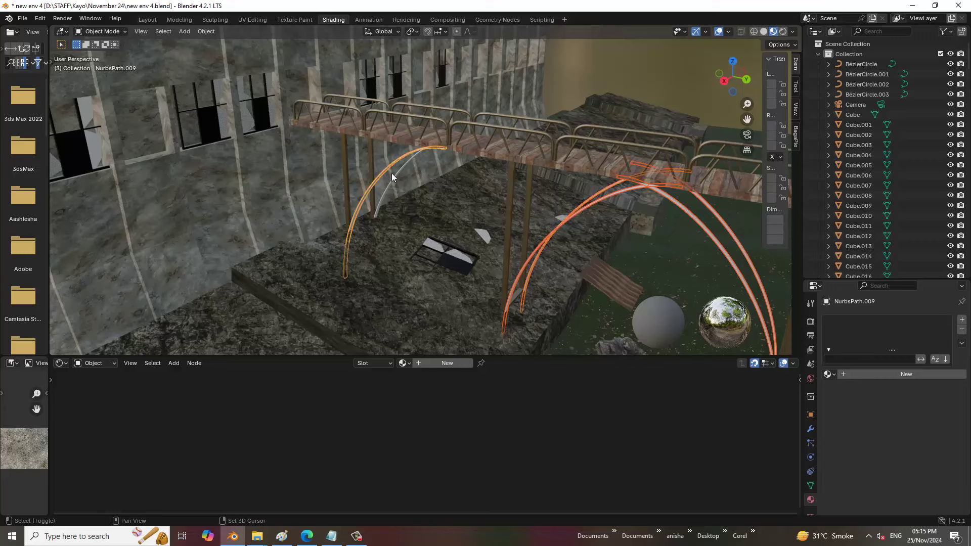
left_click(397, 174, "shift")
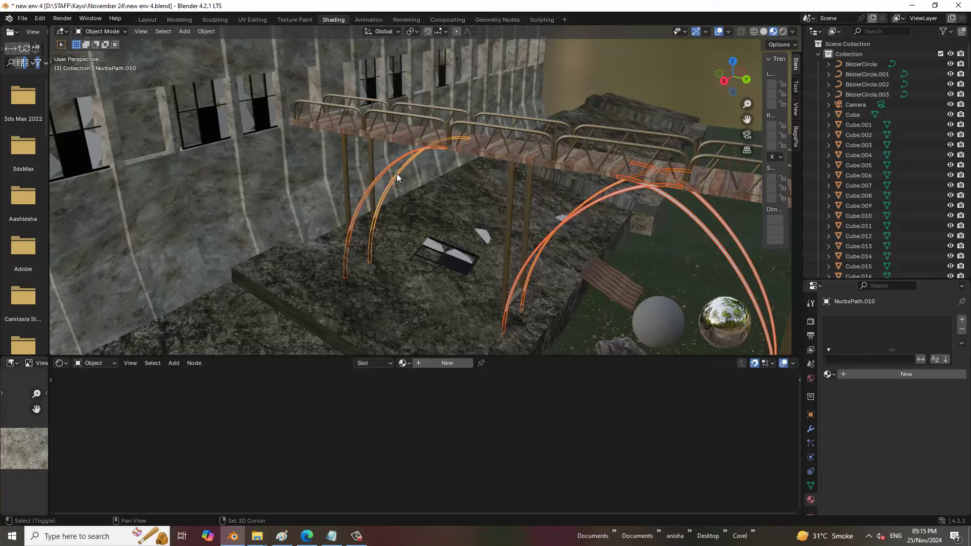
key("ctrl+j")
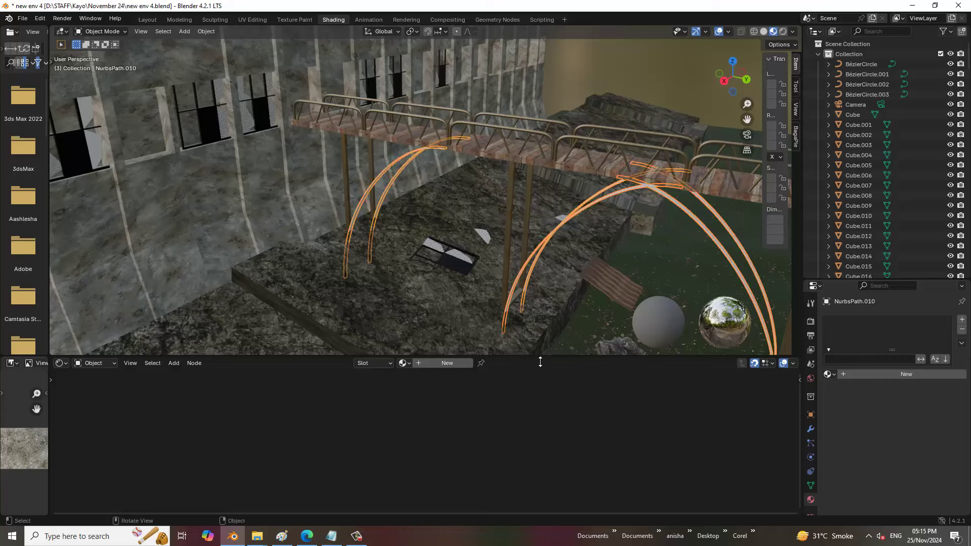
Step: Create Material.063 for the joined arches with pasted texture nodes replacing the defaults
left_click(450, 363)
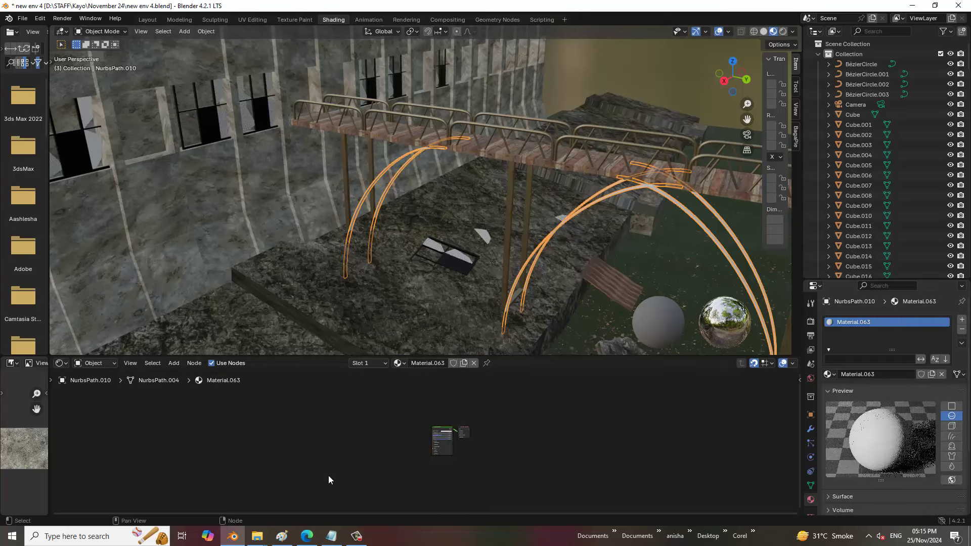
key("ctrl+v")
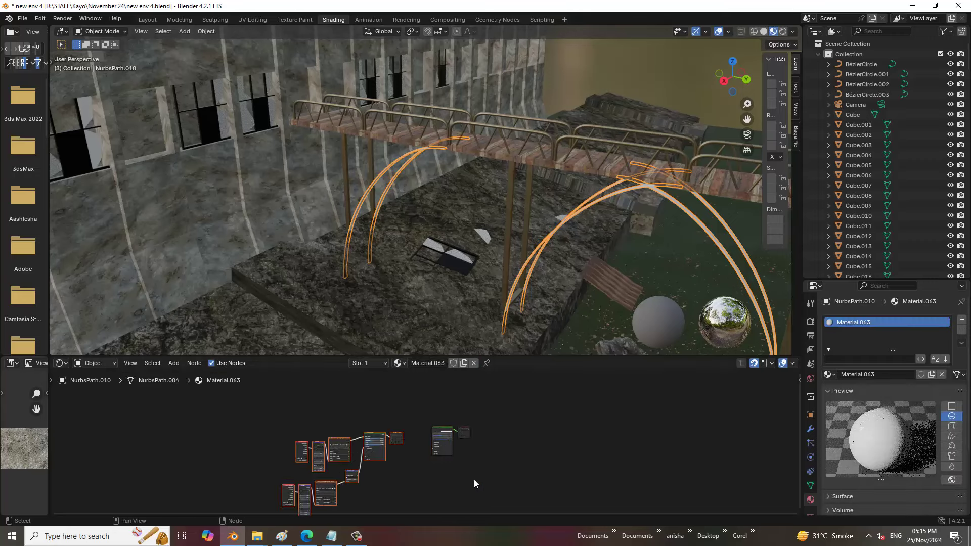
left_click_drag(474, 479, 427, 408)
key("x")
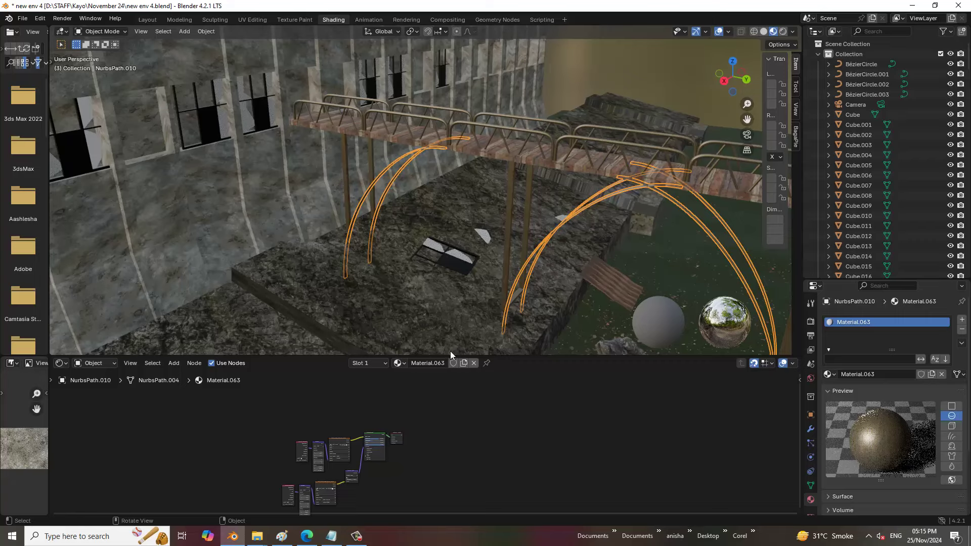
scroll(618, 116, "down", 5)
Step: Duplicate the left arch NurbsPath.013 and offset the copy beside it
key("h")
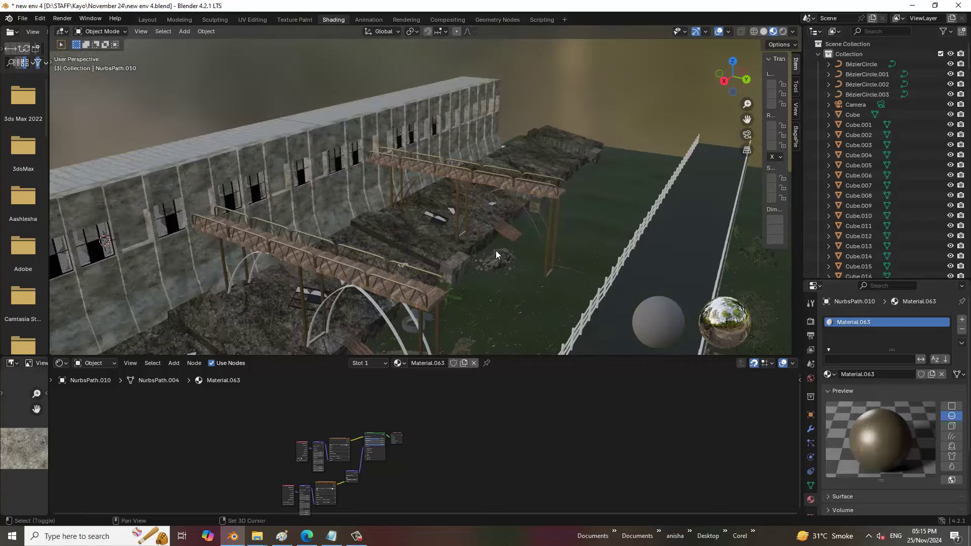
mouse_move(496, 250)
middle_mouse_down("shift")
mouse_move(520, 186)
mouse_move(511, 214)
middle_mouse_up("shift")
scroll(451, 241, "up", 2)
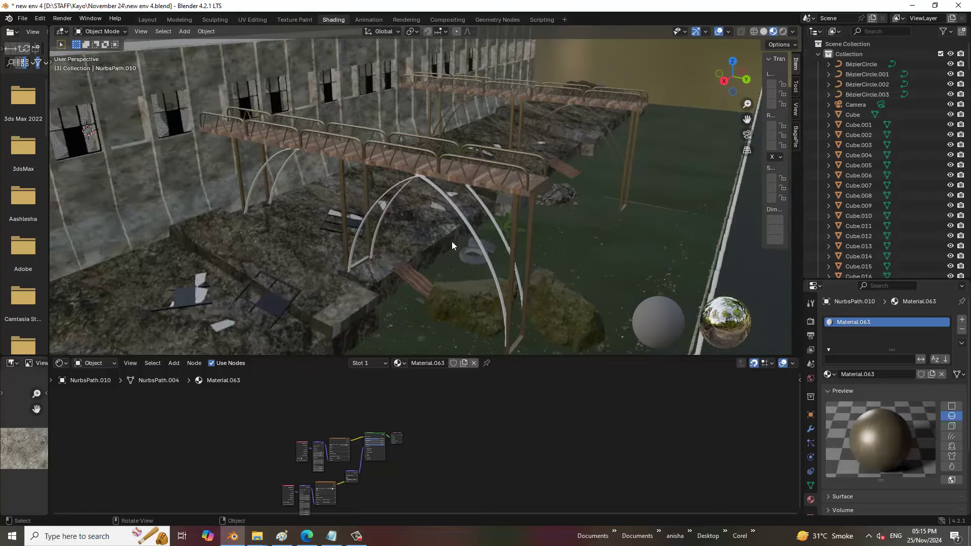
left_click(479, 247)
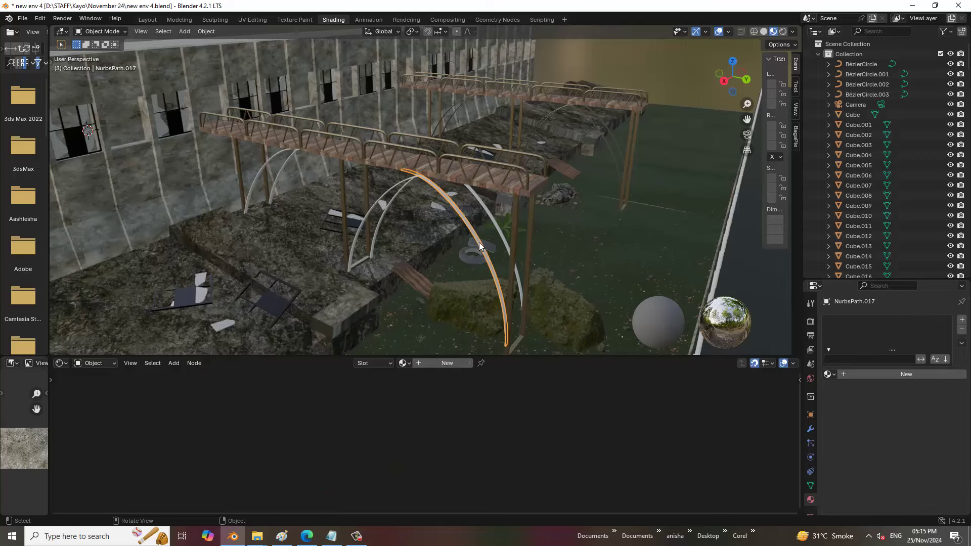
left_click(505, 234, "ctrl")
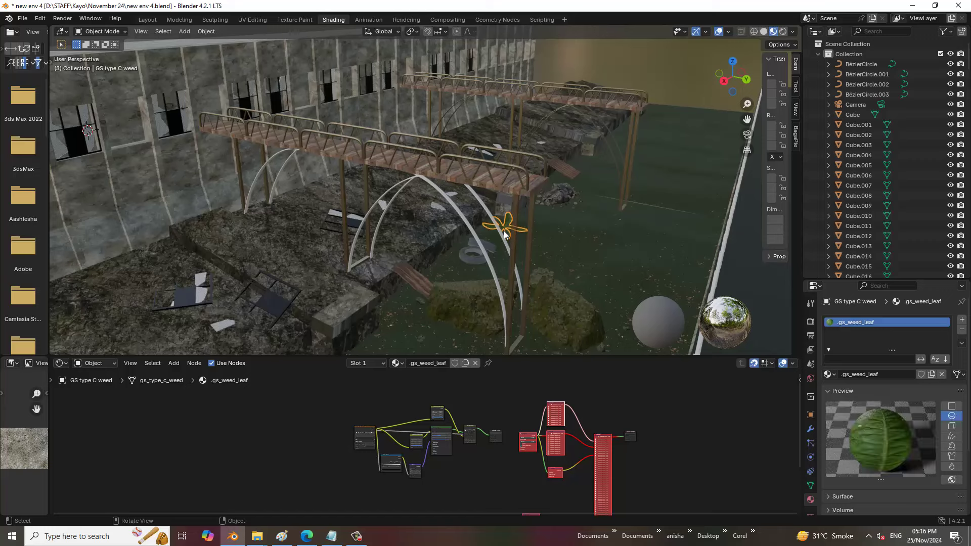
left_click(361, 226)
left_click(393, 190)
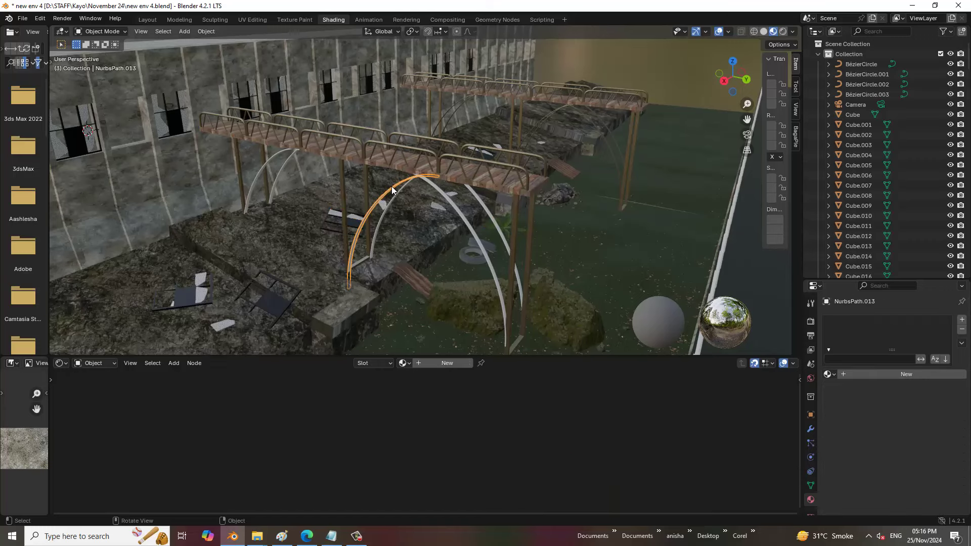
key("ctrl")
key("ctrl+v")
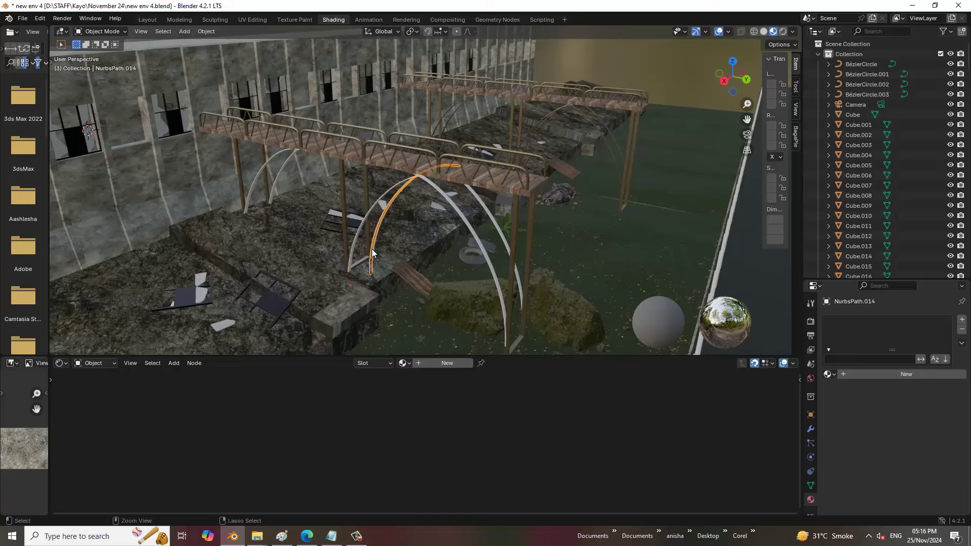
Step: Select the left and right white arches together and join them into NurbsPath.016
left_click(359, 232, "shift")
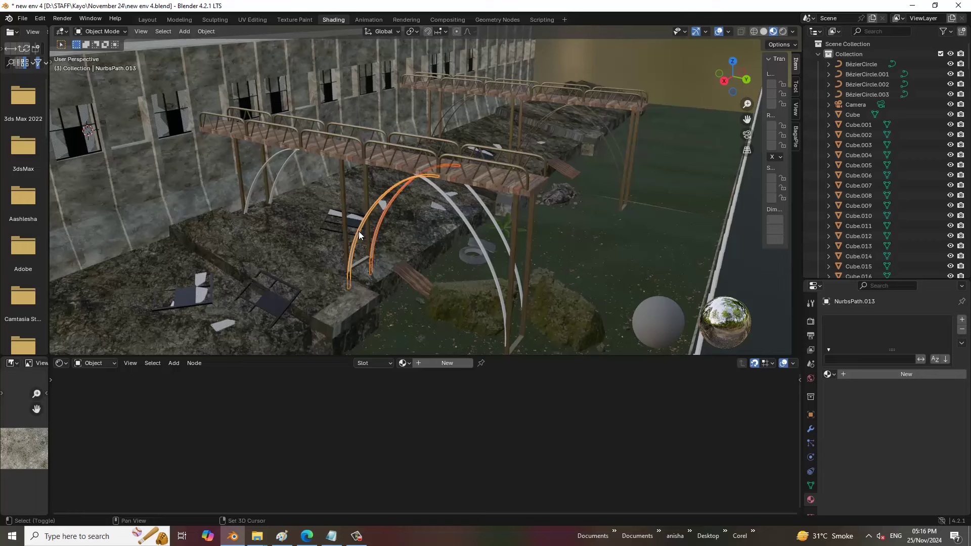
left_click(477, 237, "shift")
left_click(501, 235, "shift")
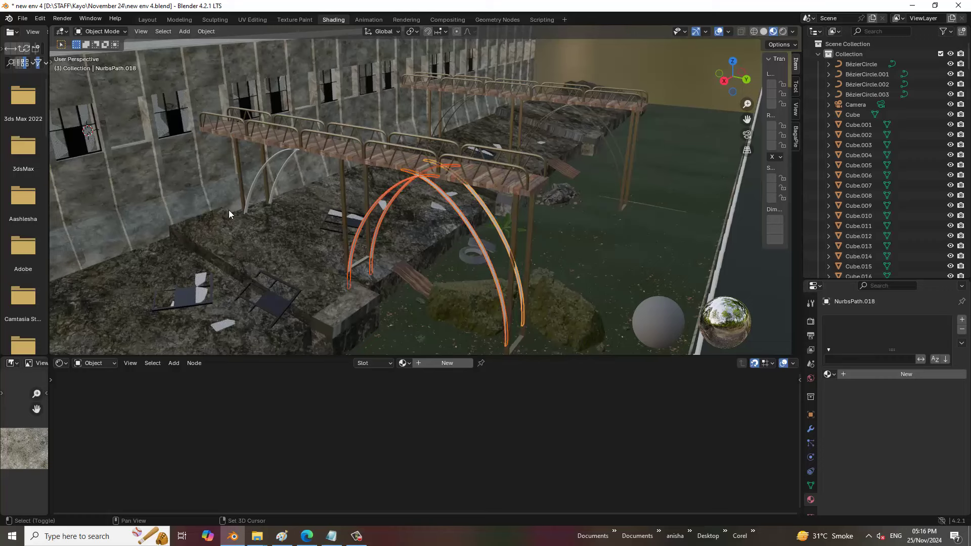
left_click(248, 197, "shift")
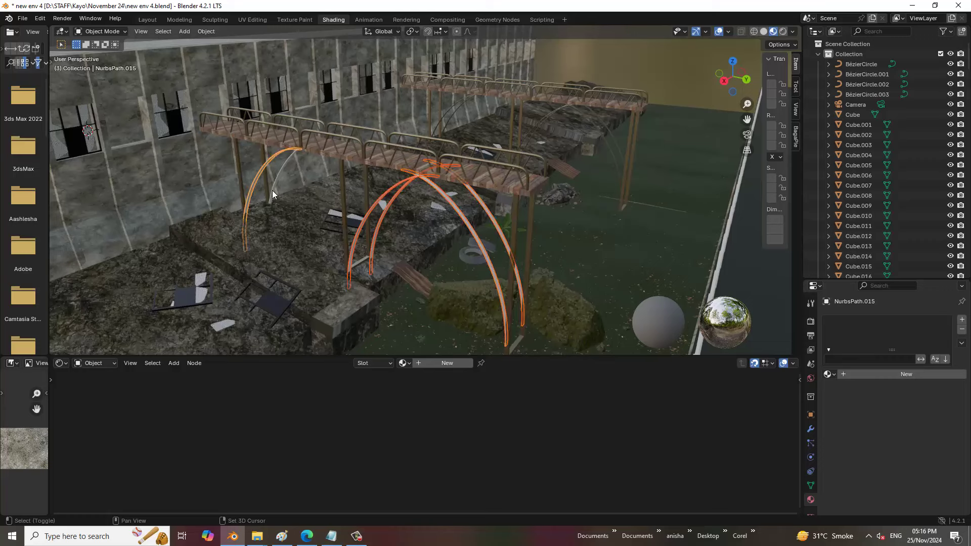
left_click(272, 190, "shift")
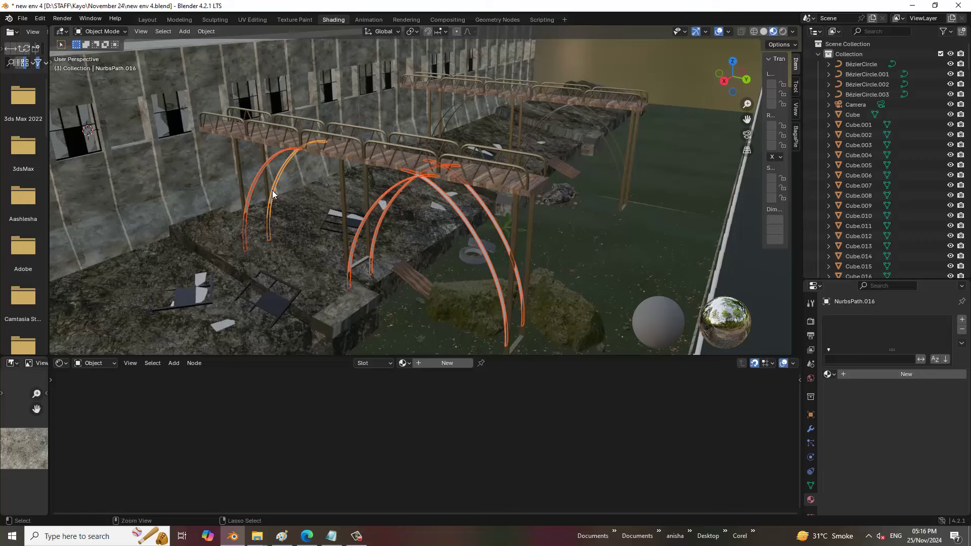
key("ctrl+j")
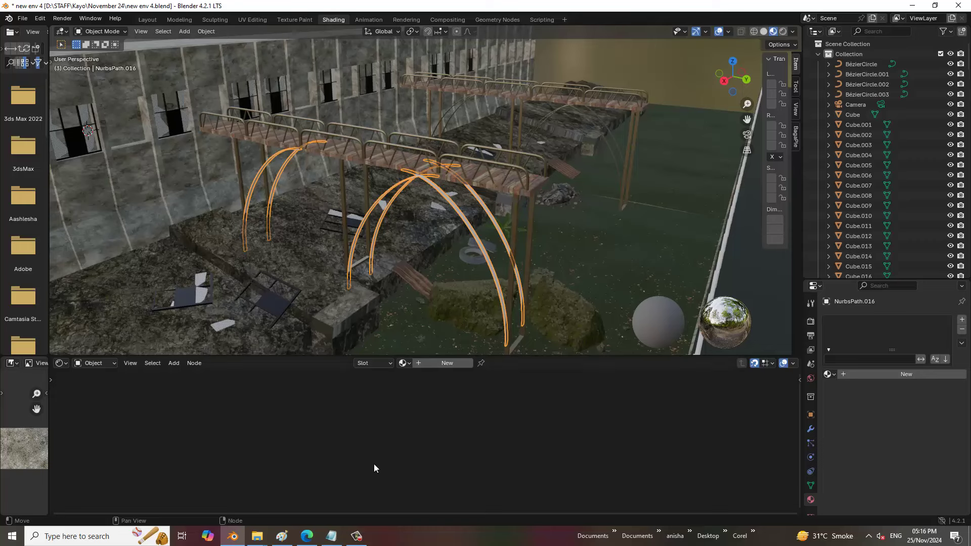
Step: Create Material.064 on NurbsPath.016, paste the textured metal nodes and delete the defaults
left_click(443, 363)
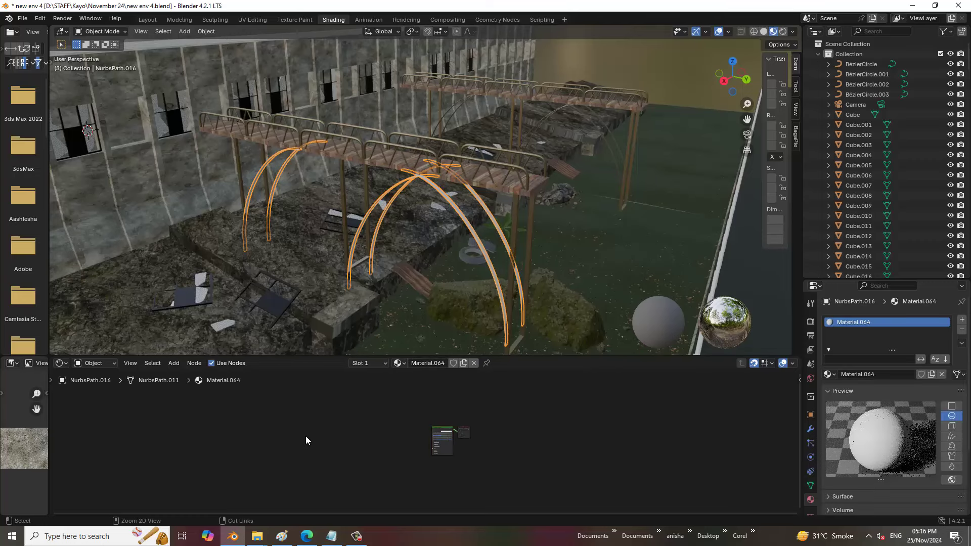
key("ctrl+v")
left_click(523, 465)
left_click_drag(404, 401, 529, 496)
key("x")
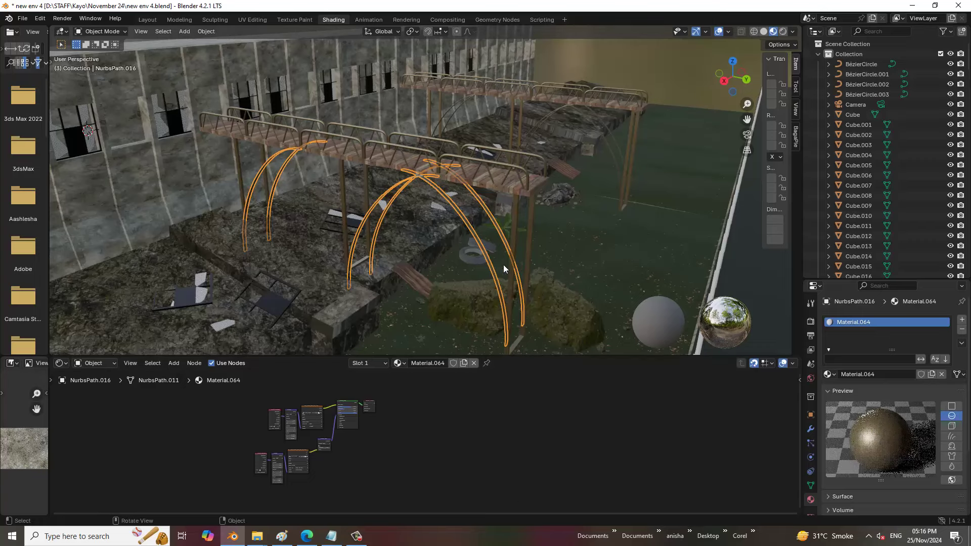
scroll(503, 269, "down", 5)
scroll(488, 274, "down", 3)
scroll(541, 194, "down", 3)
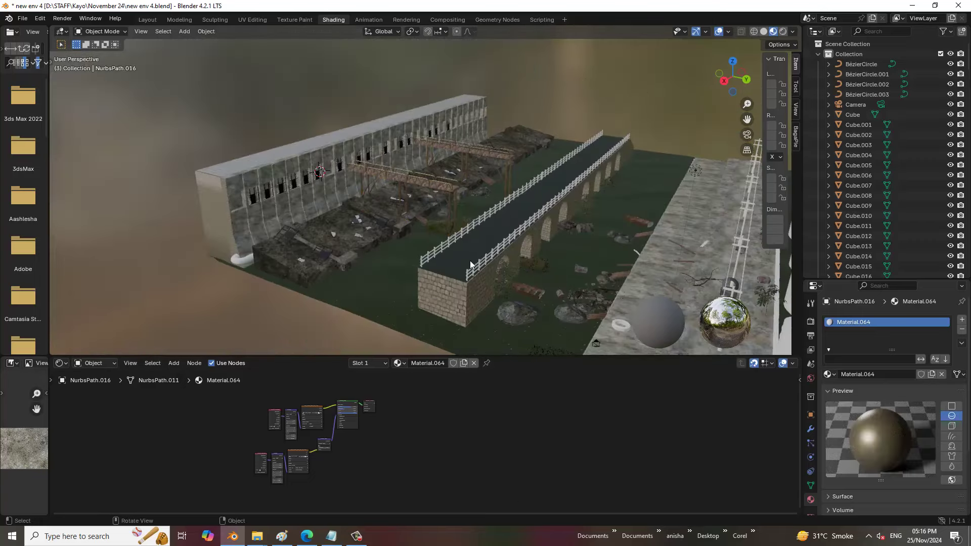
scroll(470, 264, "up", 3)
scroll(518, 198, "up", 3)
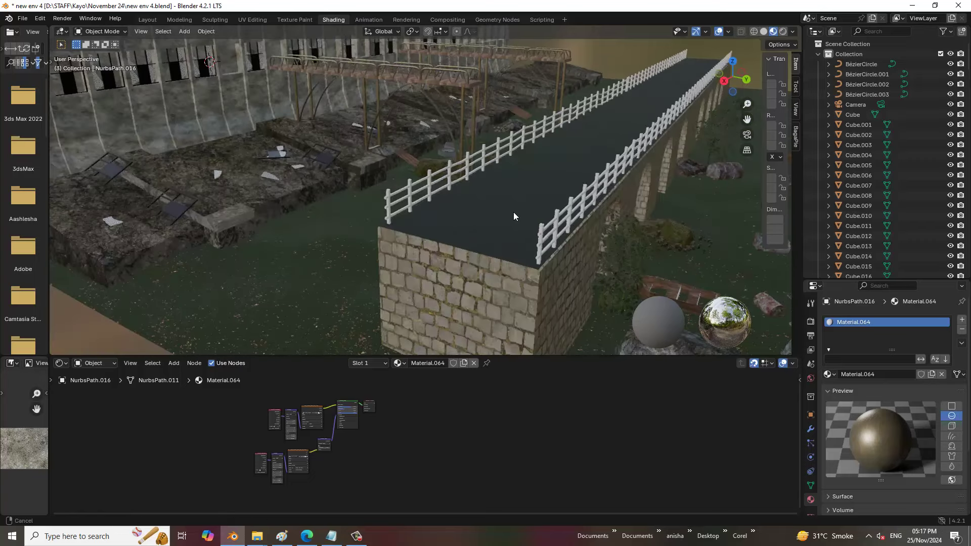
scroll(514, 212, "down", 3)
scroll(448, 199, "down", 1)
scroll(451, 198, "up", 3)
scroll(457, 209, "up", 1)
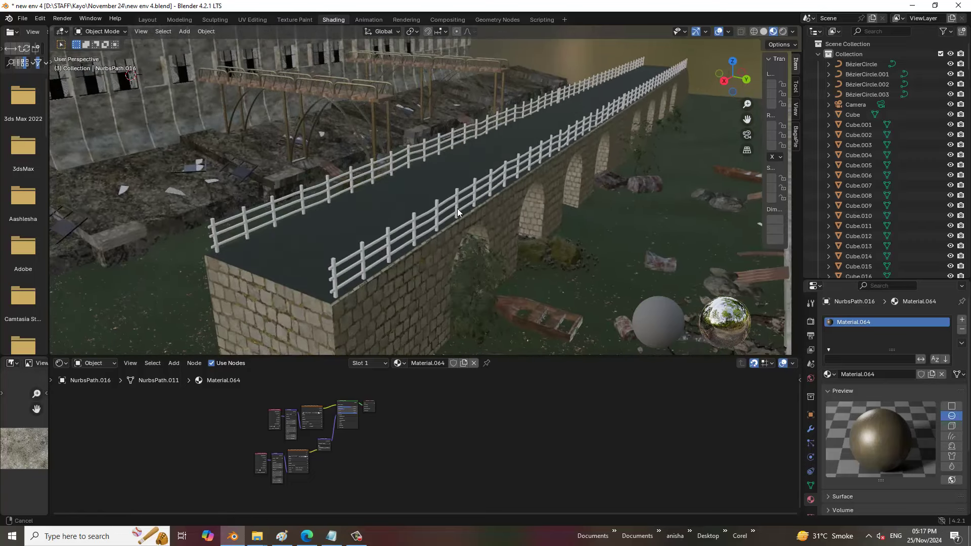
Step: Select the first few vertical fence posts along the bridge
left_click(344, 256)
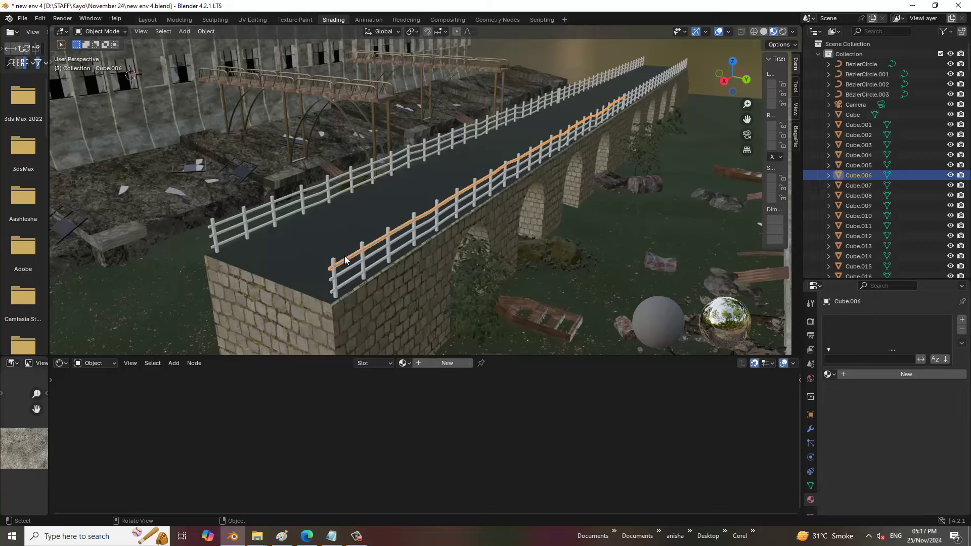
scroll(344, 256, "up", 2)
scroll(425, 227, "down", 2)
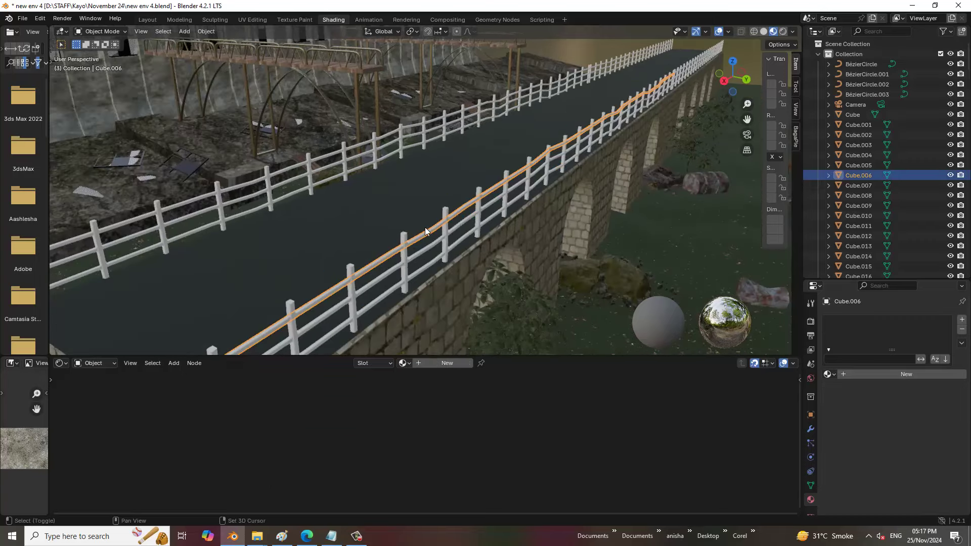
scroll(425, 226, "up", 4)
left_click(365, 144)
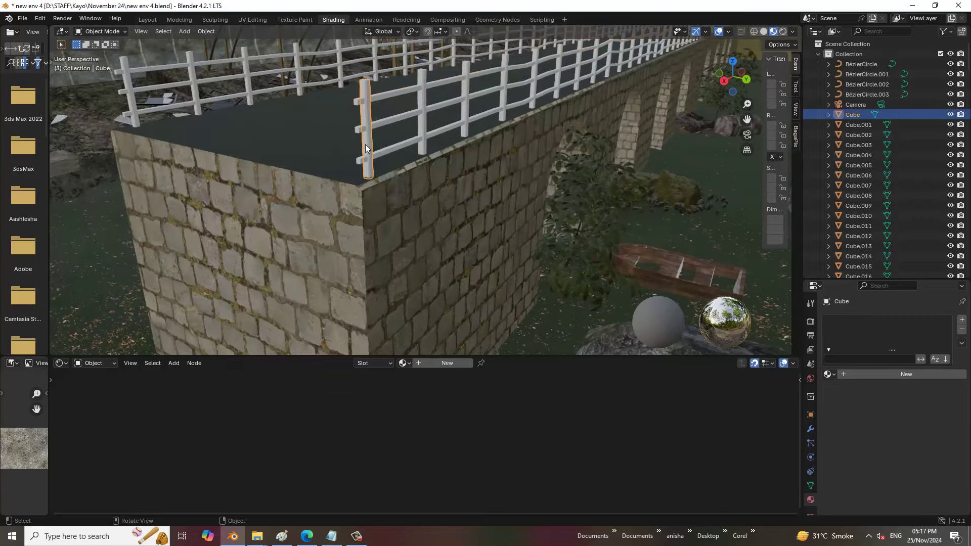
mouse_move(365, 144)
middle_mouse_down()
mouse_move(362, 184)
mouse_move(354, 162)
middle_mouse_up()
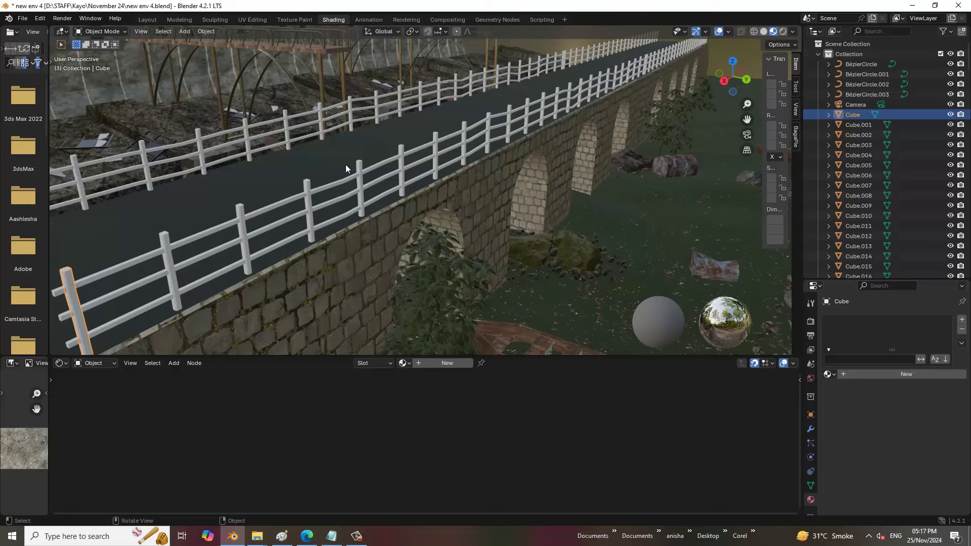
left_click(162, 238, "shift")
left_click(239, 207, "shift")
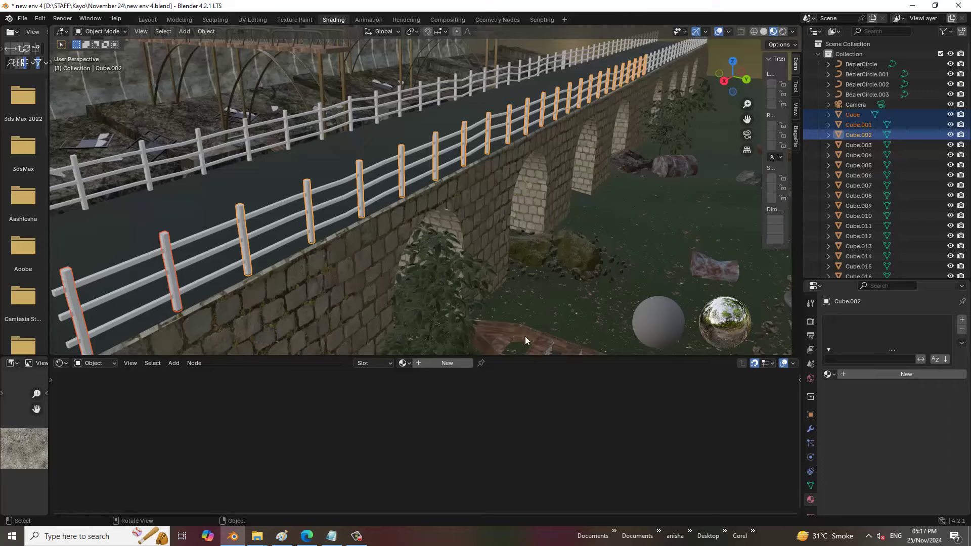
Step: Add posts Cube.012, Cube.013 and the rest, then join them into Cube.014
scroll(723, 115, "down", 5)
scroll(451, 225, "up", 3)
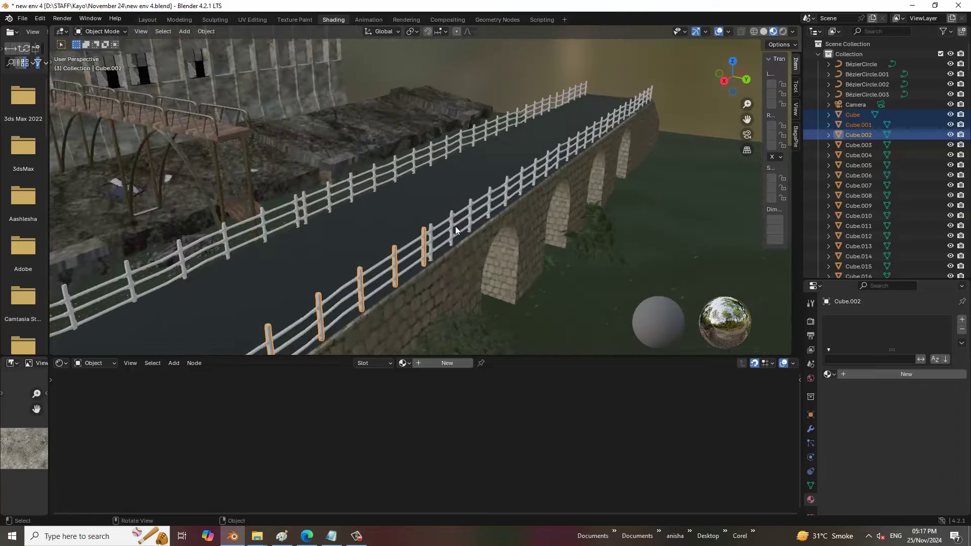
left_click(431, 226, "shift")
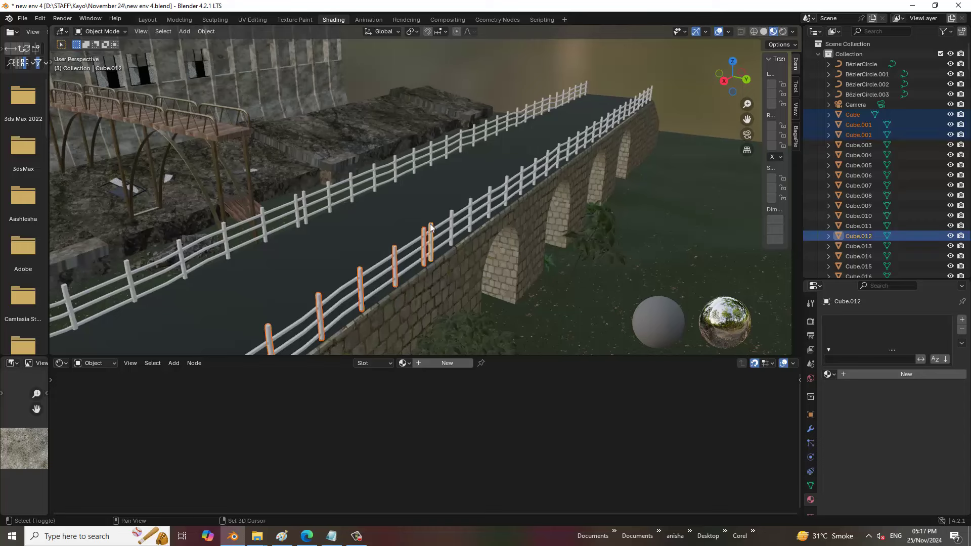
left_click(451, 217, "shift")
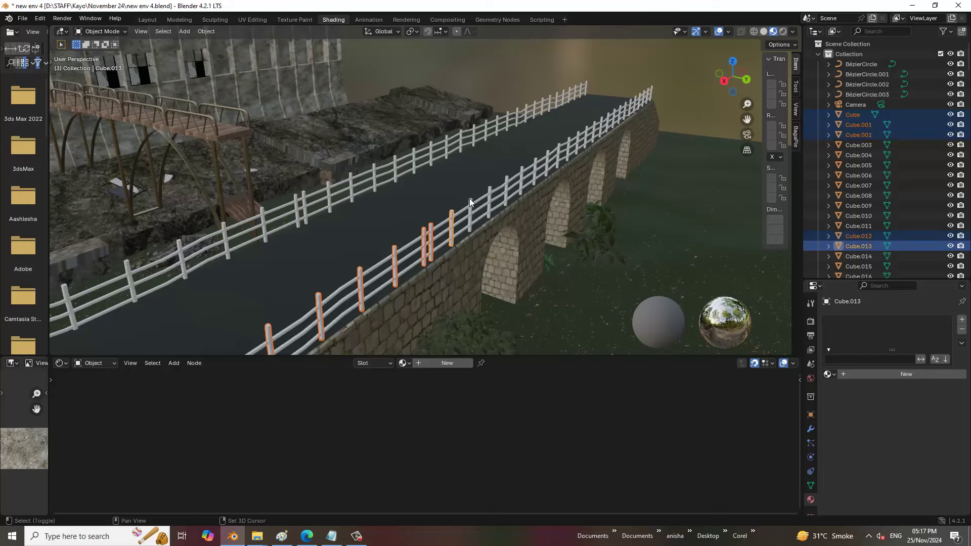
left_click(470, 202, "shift")
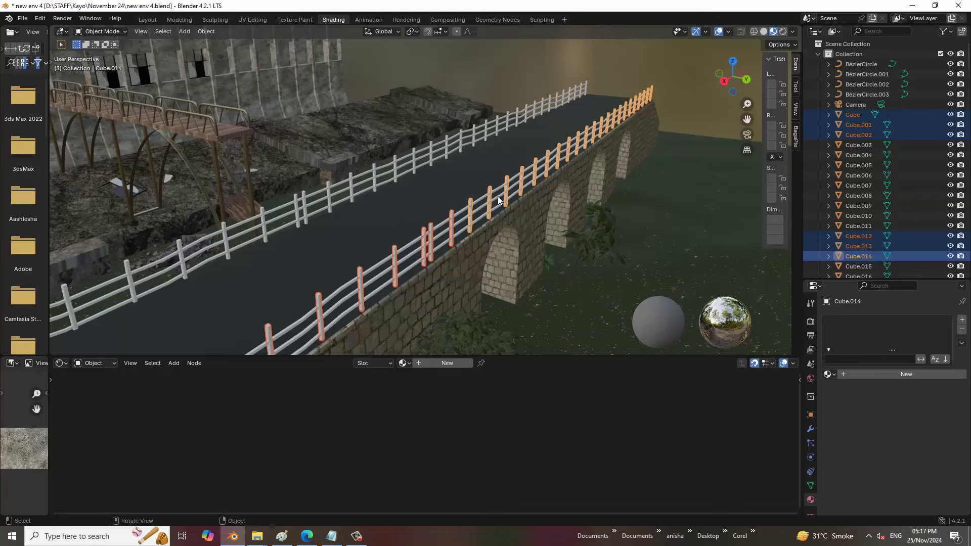
key("ctrl+j")
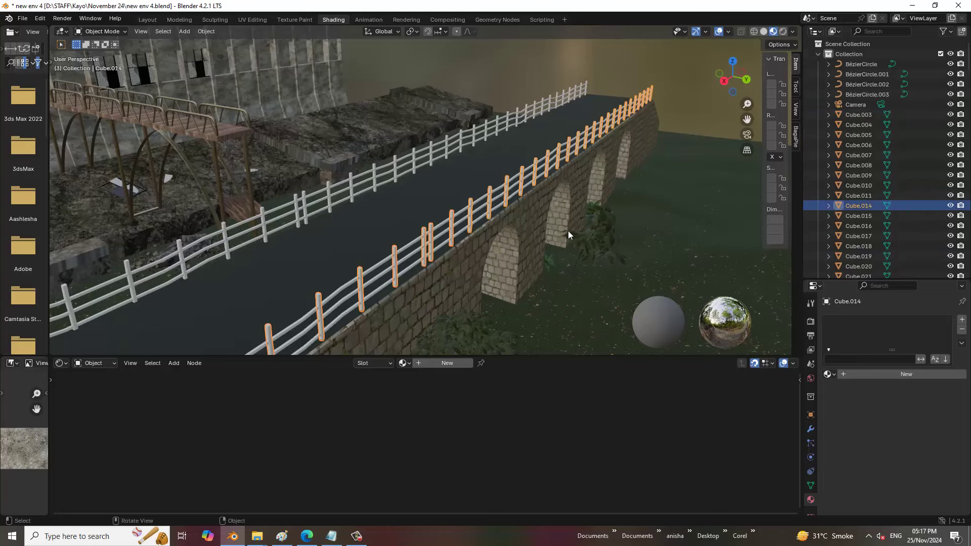
Step: Frame the bridge and add Material.065 to the joined fence posts Cube.014
mouse_move(568, 231)
middle_mouse_down("ctrl")
mouse_move(465, 214)
mouse_move(505, 250)
middle_mouse_up("ctrl")
scroll(434, 266, "up", 2)
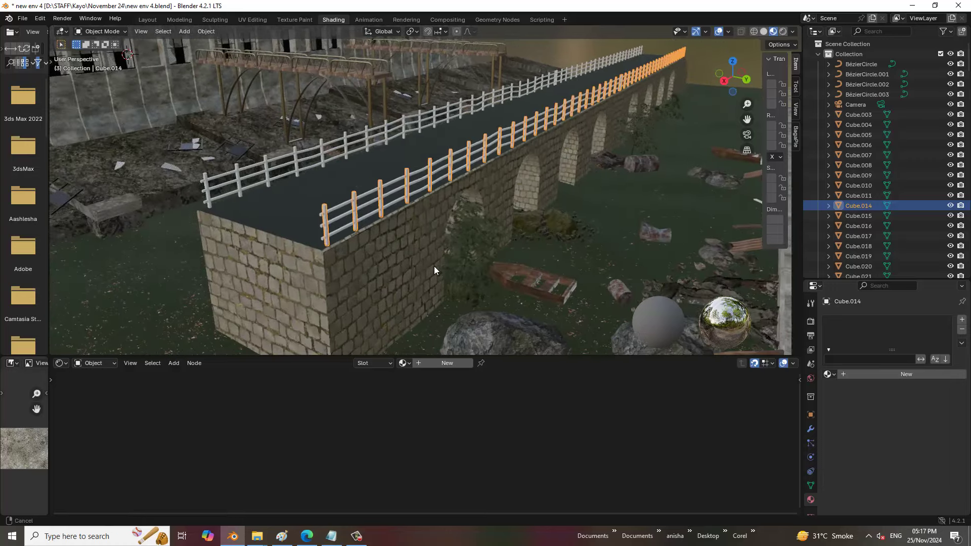
scroll(373, 245, "up", 3)
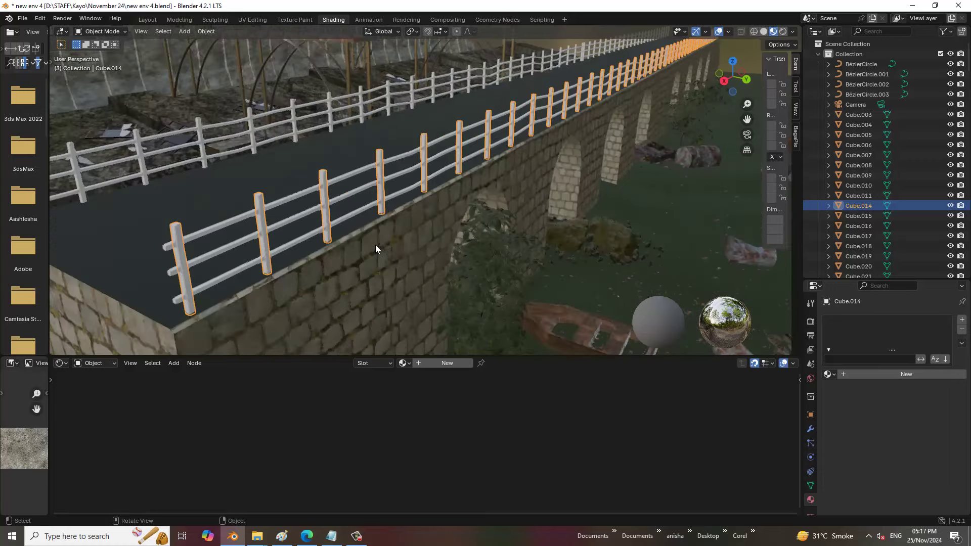
left_click(445, 363)
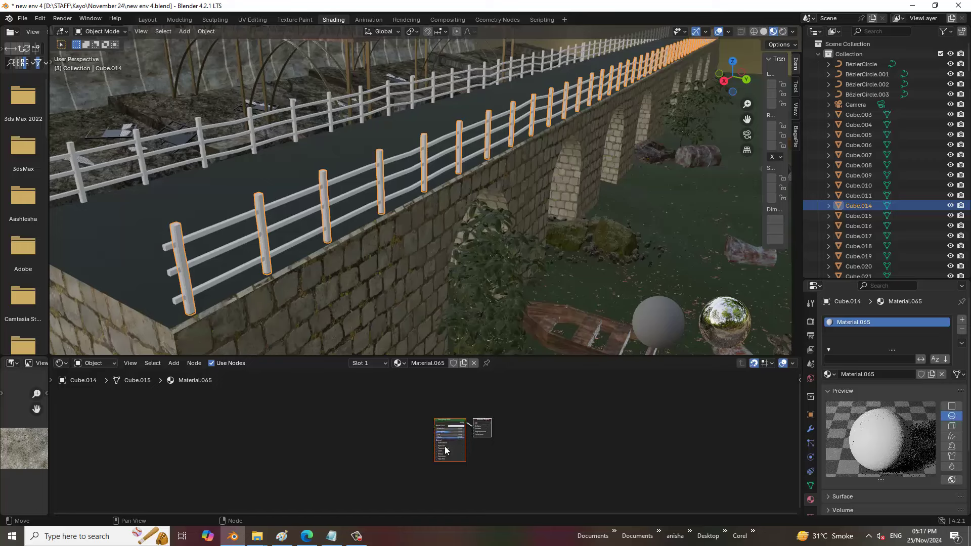
scroll(466, 443, "up", 2)
scroll(466, 443, "up", 1)
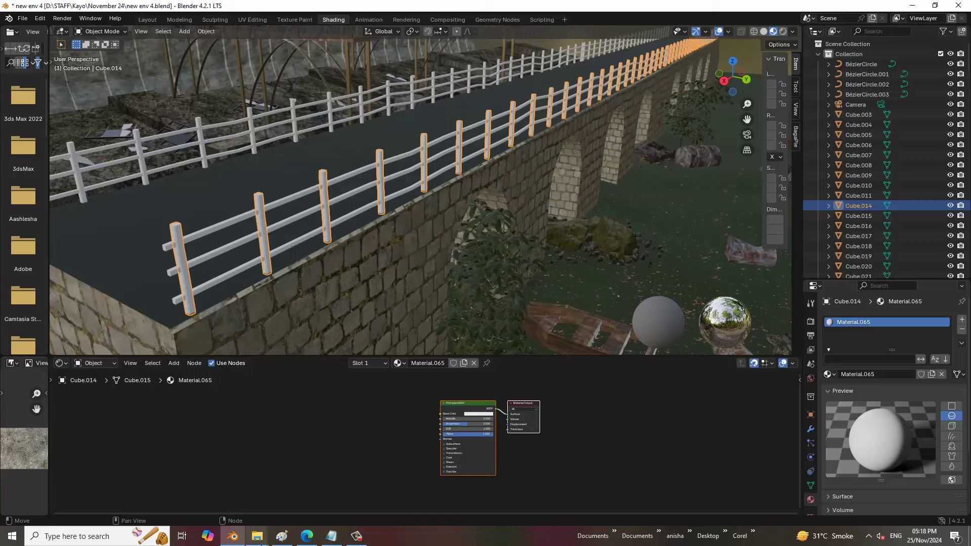
mouse_move(257, 536)
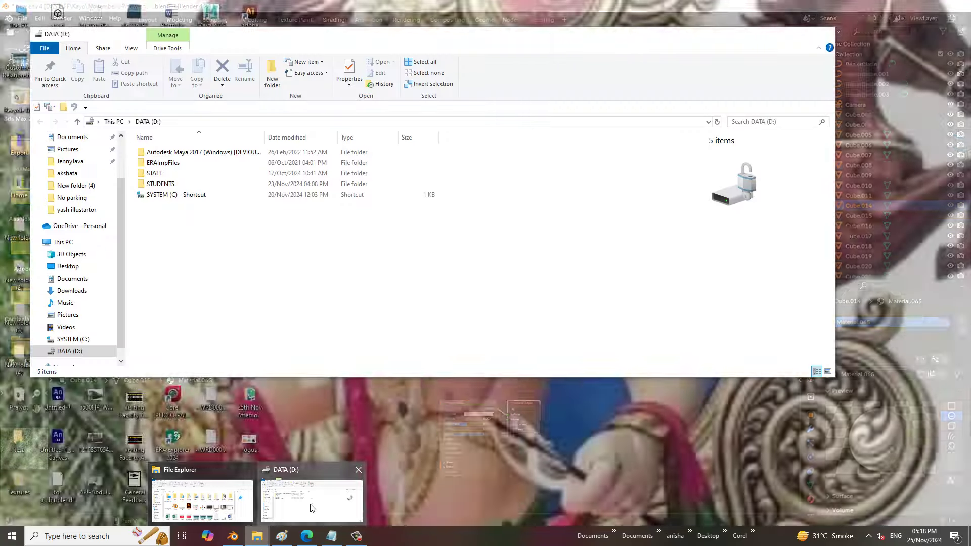
Step: Open STAFF > Kayo on DATA (D:) and enlarge the File Explorer window
left_click(324, 512)
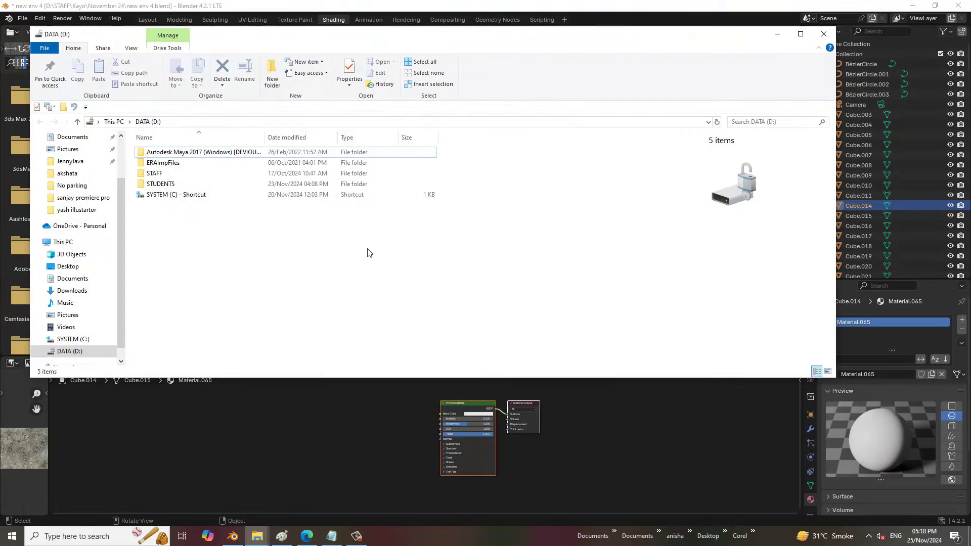
left_click(163, 177)
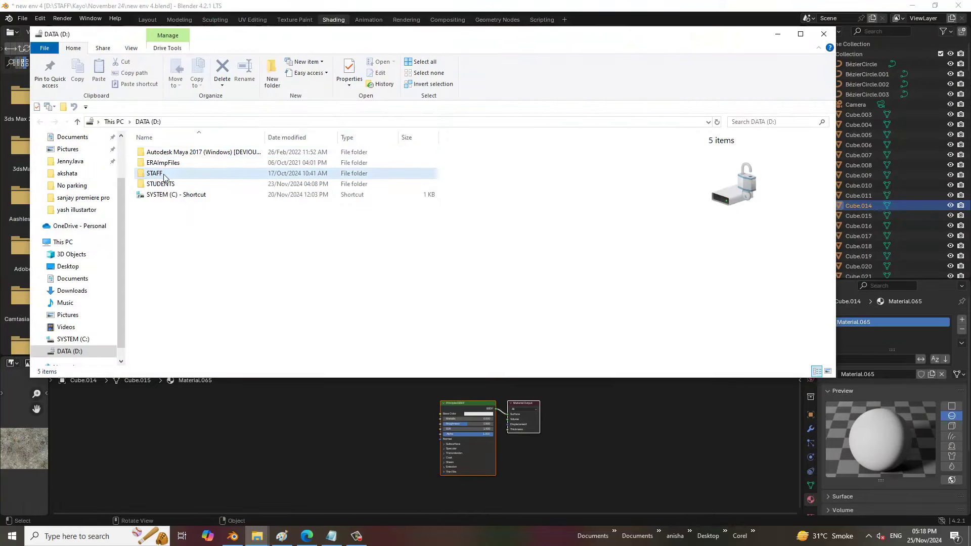
double_click(163, 175)
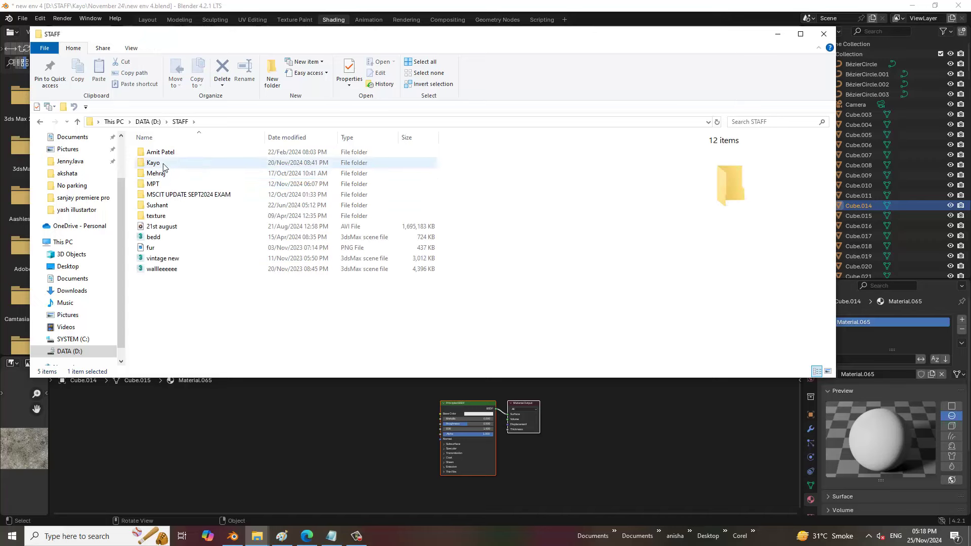
double_click(188, 165)
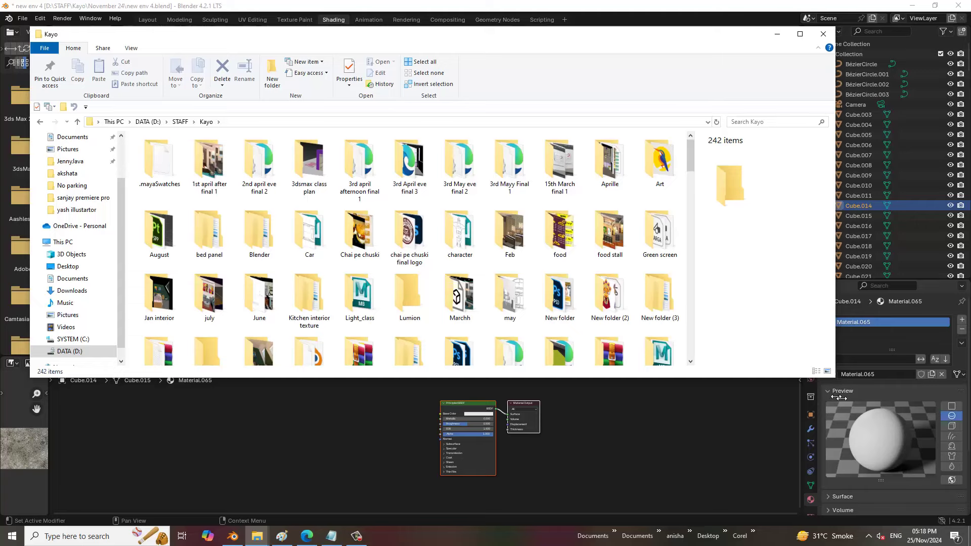
left_click_drag(839, 398, 843, 398)
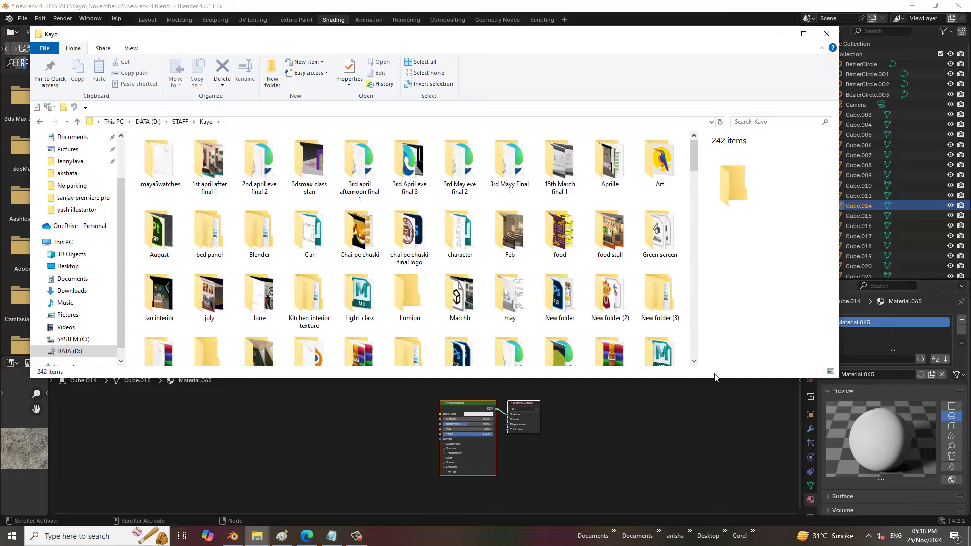
left_click_drag(716, 378, 722, 477)
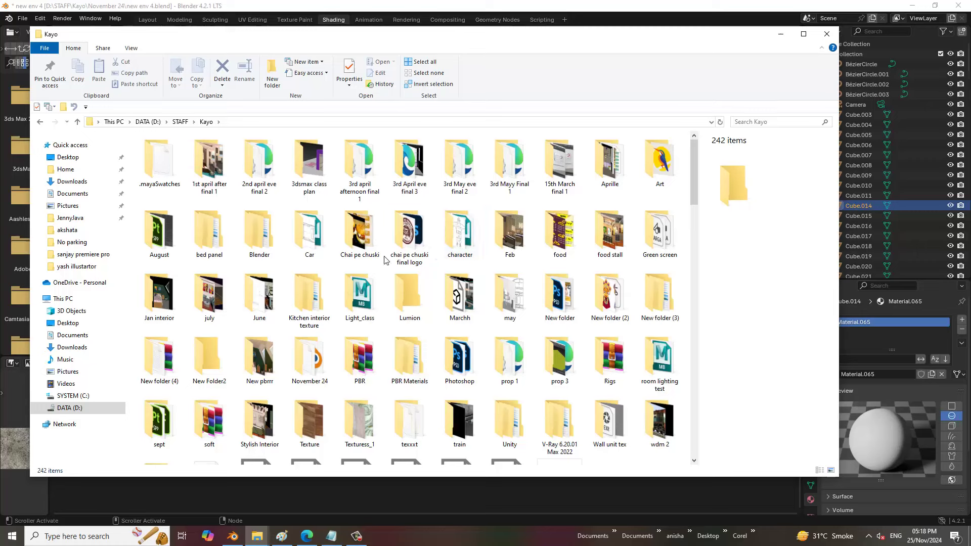
Step: Open November 24 > Int textures > New folder (31) and drag out Metal046B_4K-JPG_Color
left_click(365, 166)
key("n")
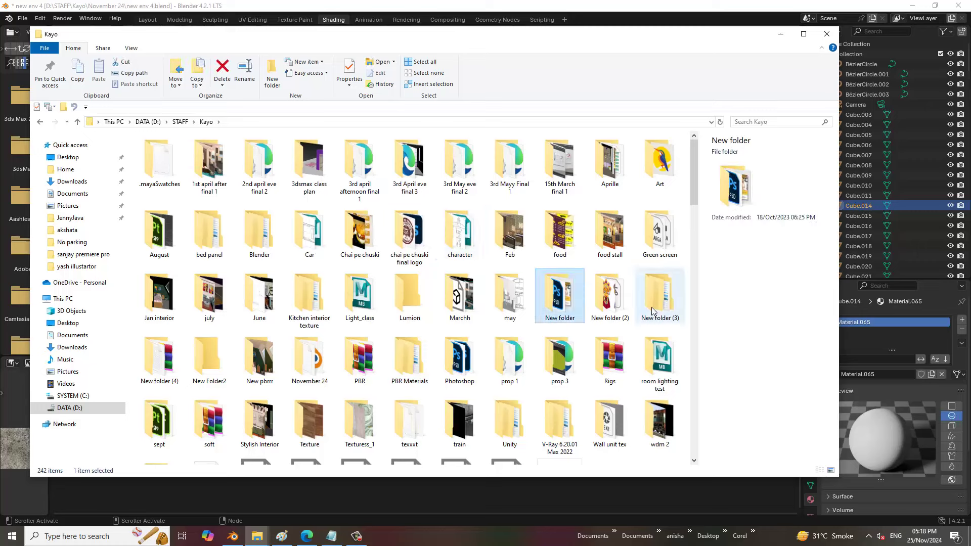
double_click(324, 360)
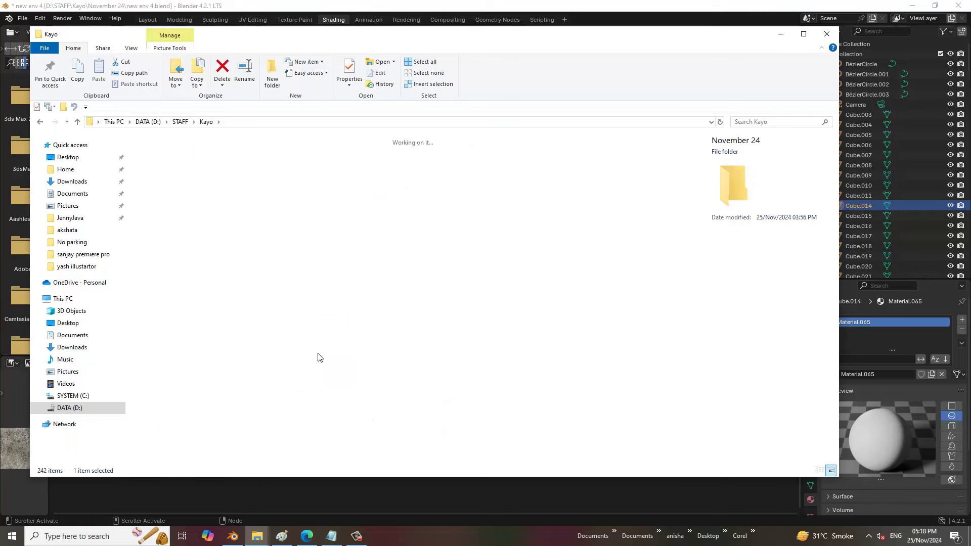
left_click(161, 167)
double_click(161, 167)
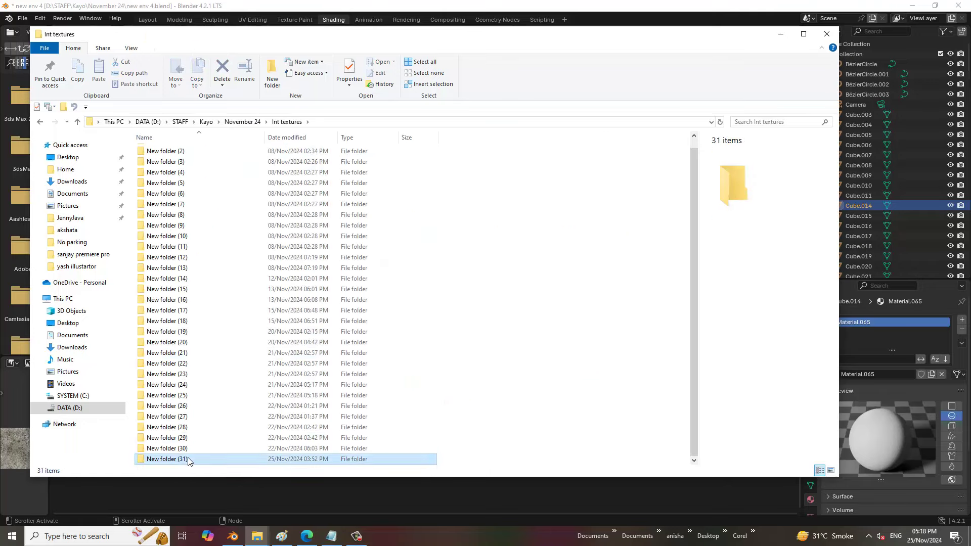
double_click(189, 459)
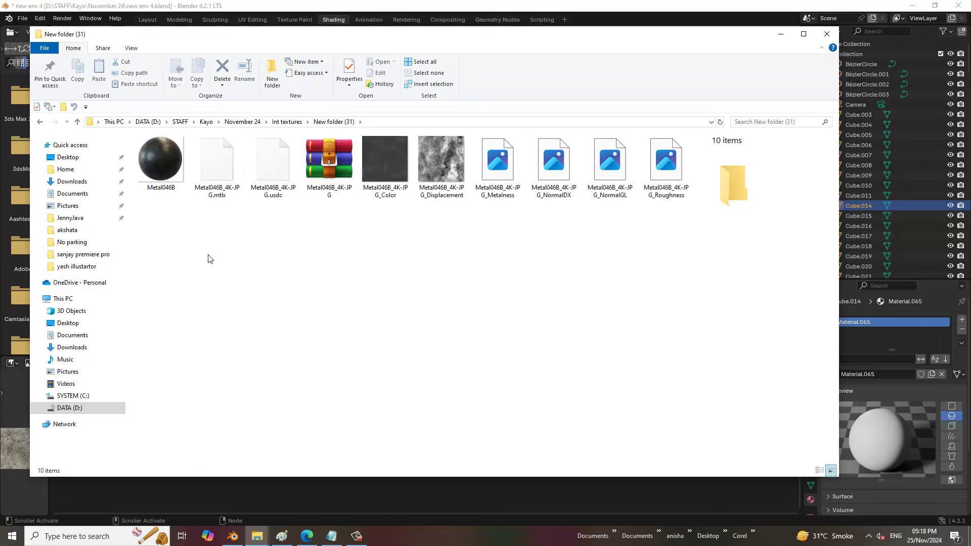
left_click(387, 158)
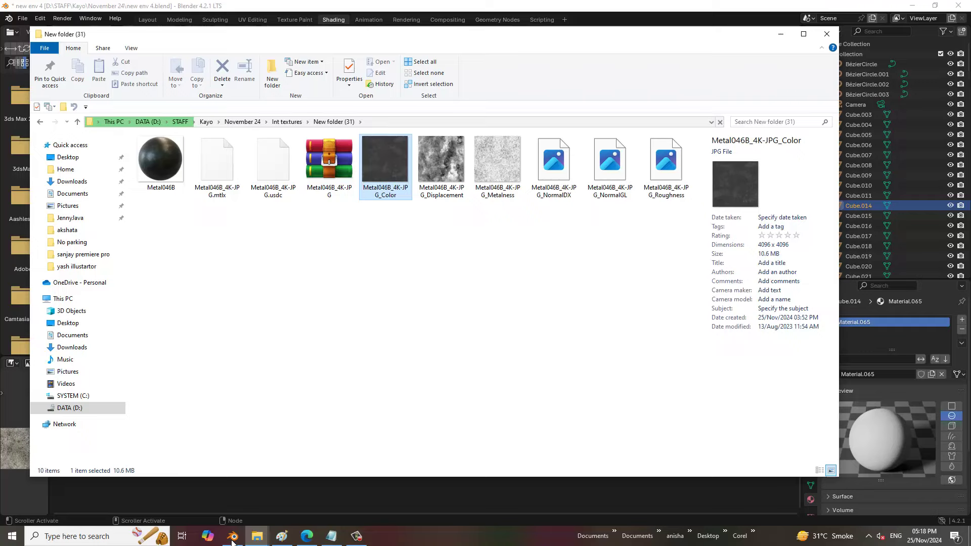
left_click_drag(232, 541, 296, 499)
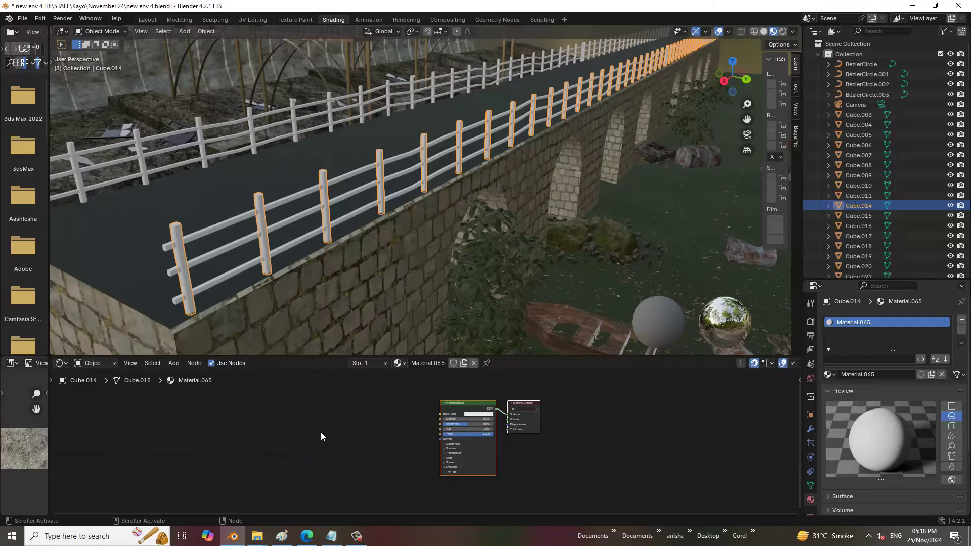
Step: Drop Metal046B_4K-JPG_Color into Material.065 to drive the posts' Base Color
left_click_drag(321, 433, 438, 417)
scroll(236, 229, "up", 5)
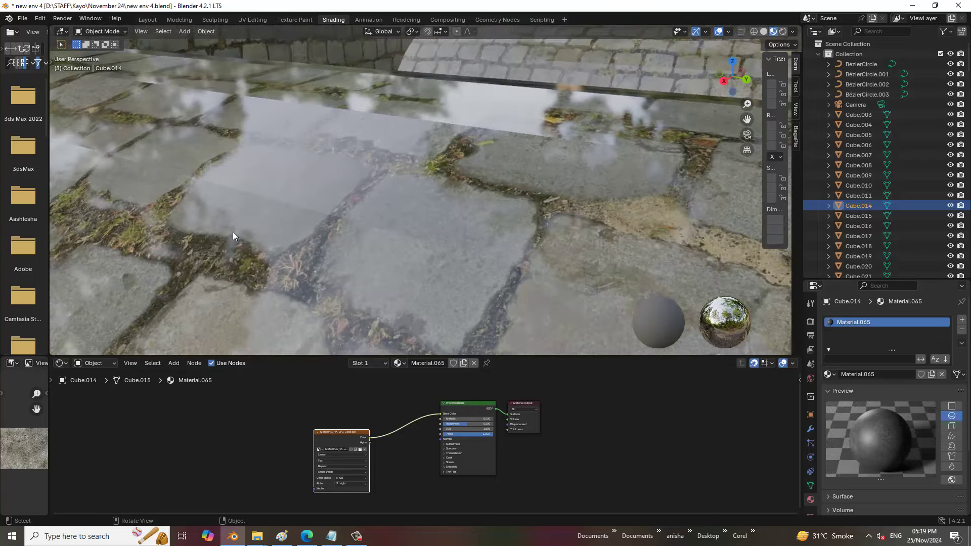
mouse_move(233, 232)
middle_mouse_down()
mouse_move(302, 204)
mouse_move(225, 183)
middle_mouse_up()
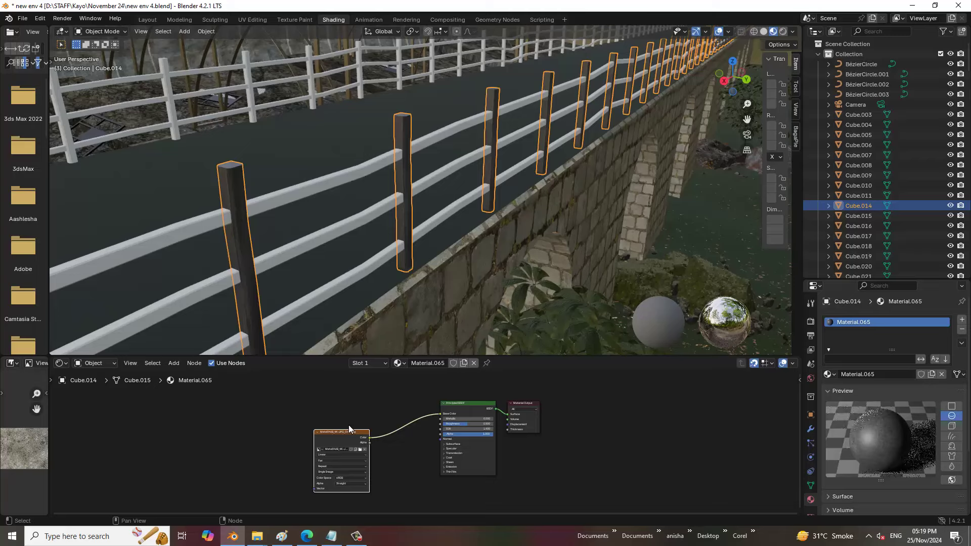
Step: Add Texture Coordinate and Mapping nodes to the image texture with Node Wrangler
key("ctrl")
key("ctrl+t")
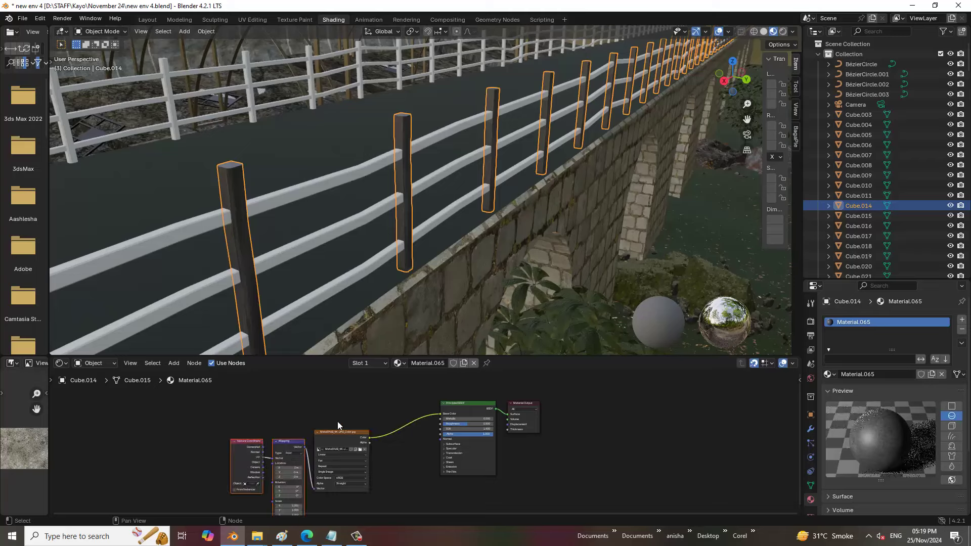
middle_click_drag(342, 388, 344, 334)
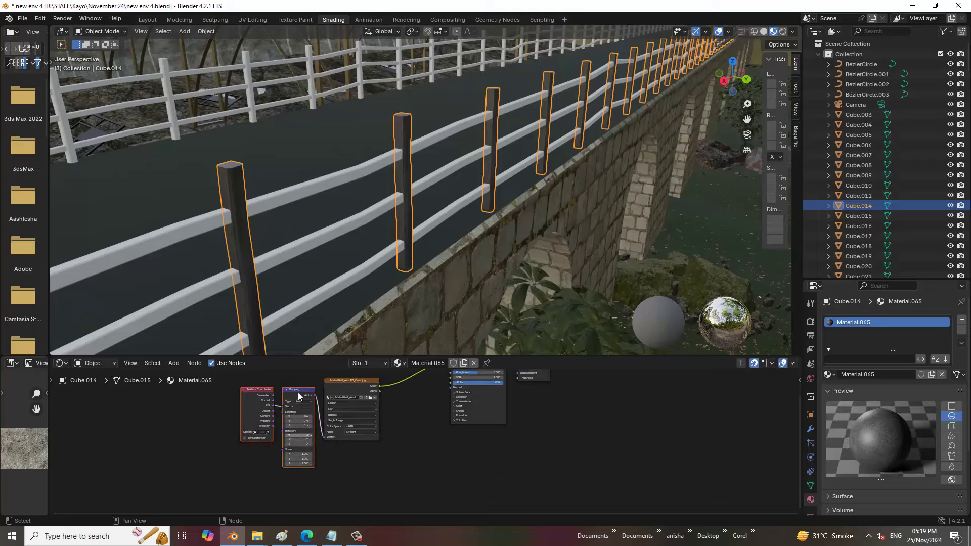
scroll(299, 458, "up", 1)
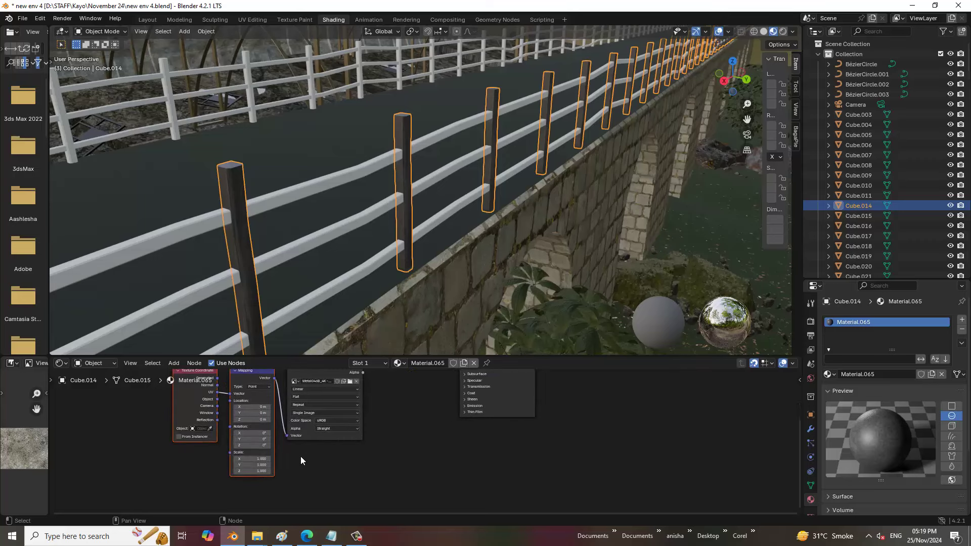
Step: Set the Mapping node's Scale X, Y and Z to 3
left_click_drag(261, 459, 270, 460)
left_click(269, 460)
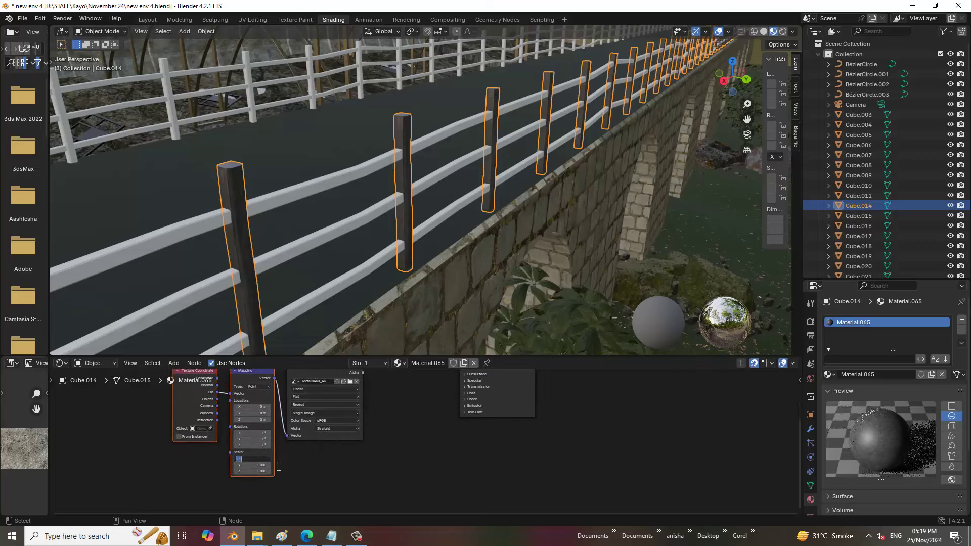
type("3")
key("Tab")
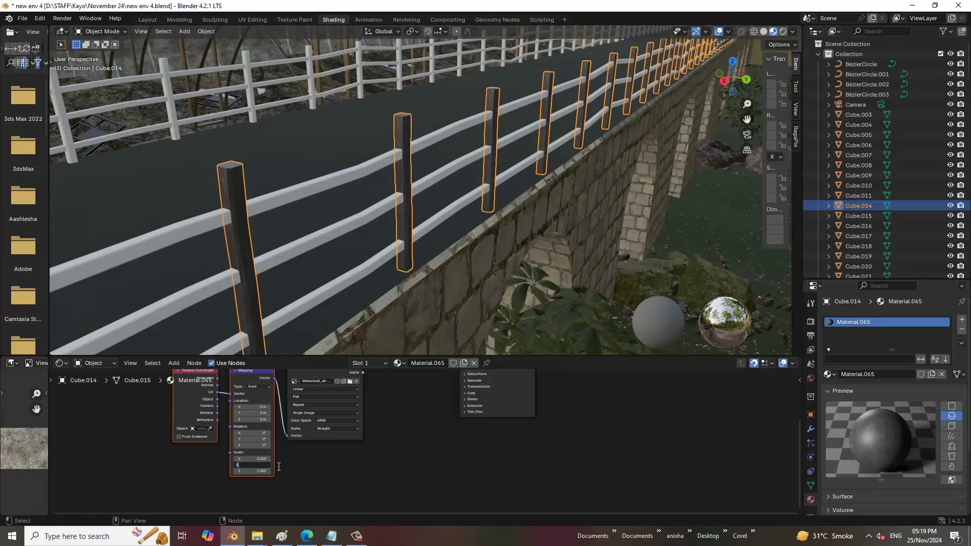
type("3")
key("Tab")
type("3")
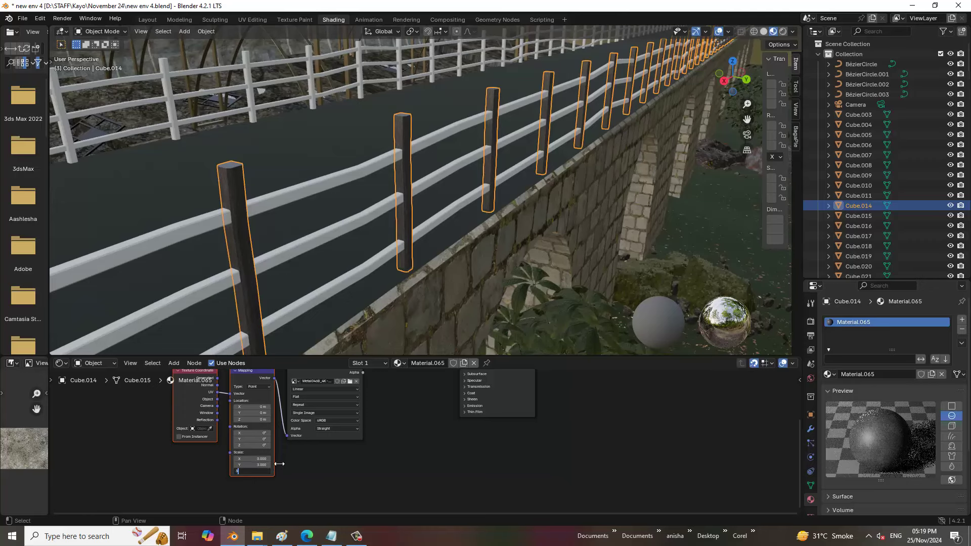
key("Return")
left_click(418, 460)
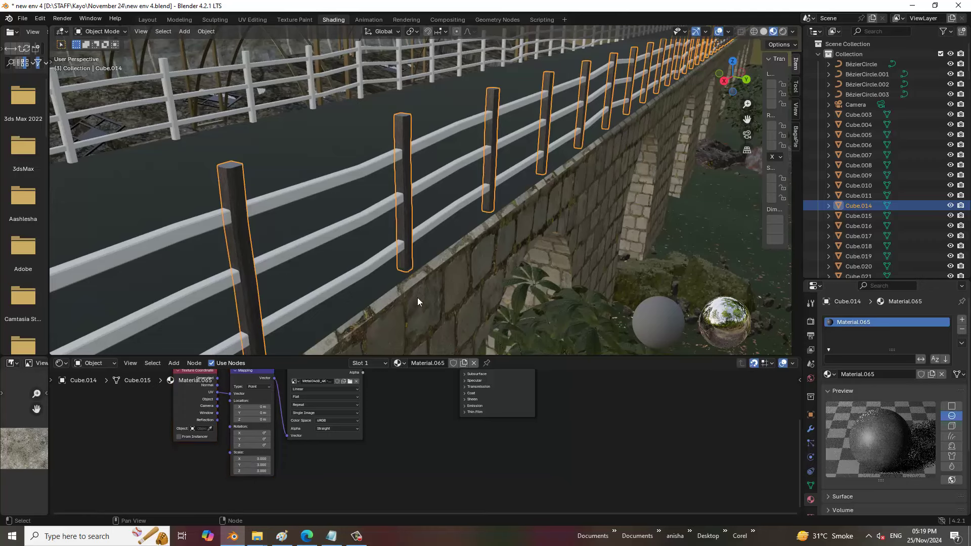
scroll(388, 311, "down", 5)
scroll(387, 310, "down", 2)
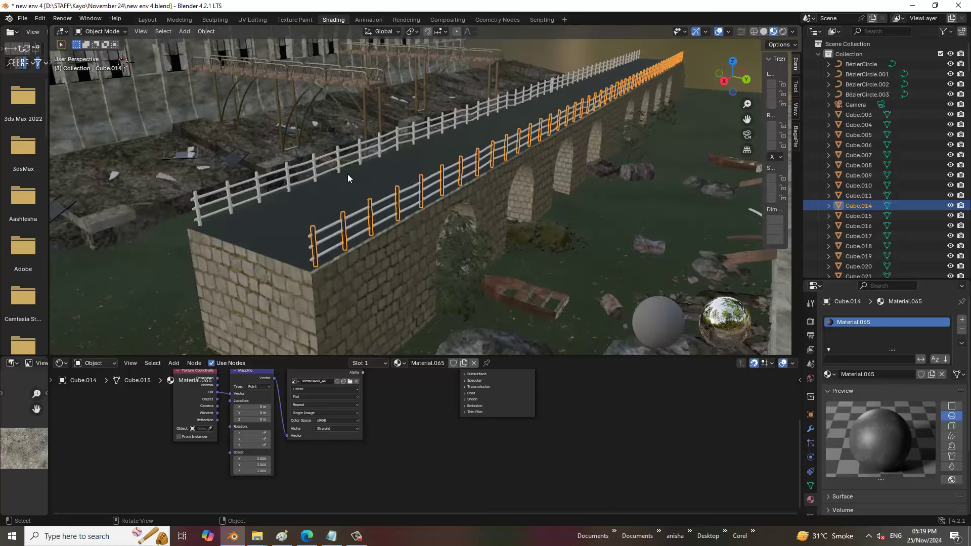
Step: Join the top, middle and bottom near fence rails into one object
scroll(286, 259, "up", 3)
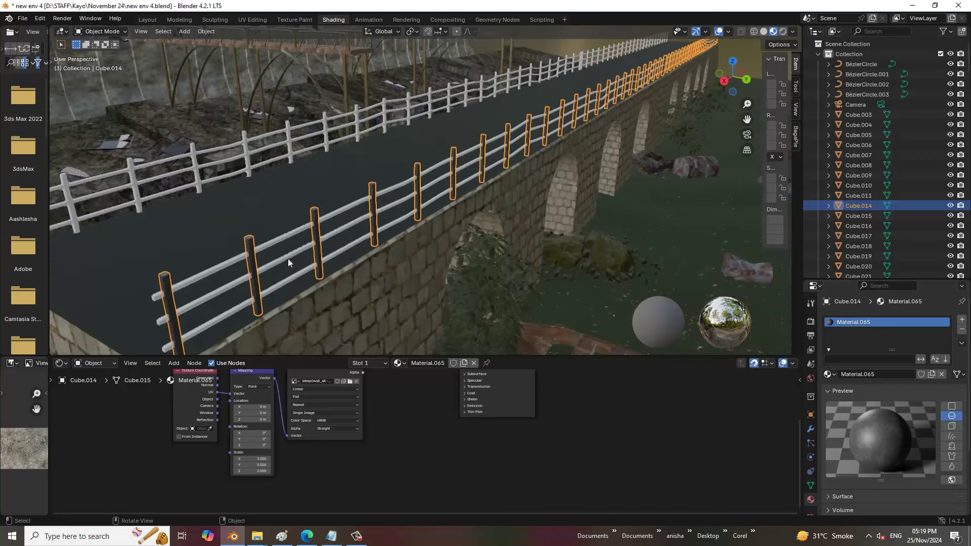
left_click(230, 261)
left_click(231, 284, "shift")
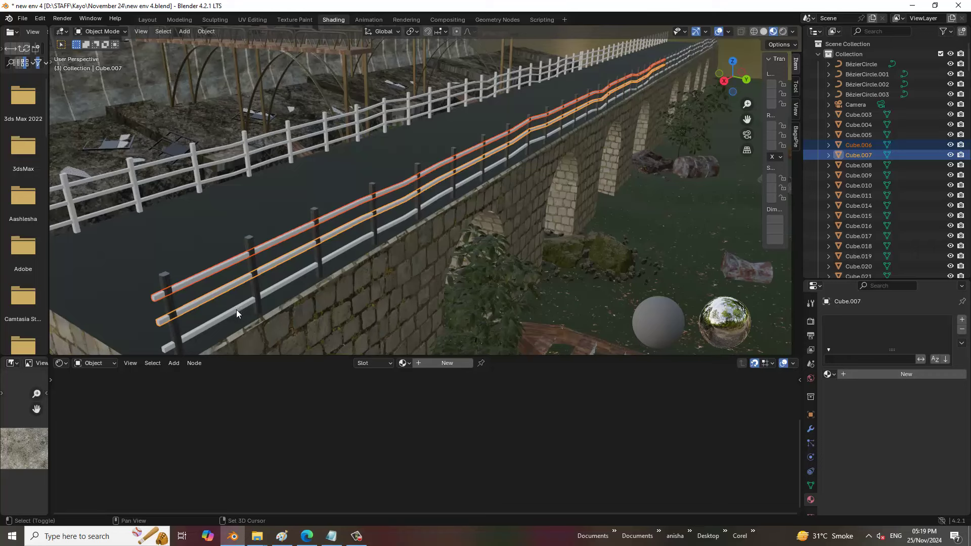
left_click(236, 313, "shift")
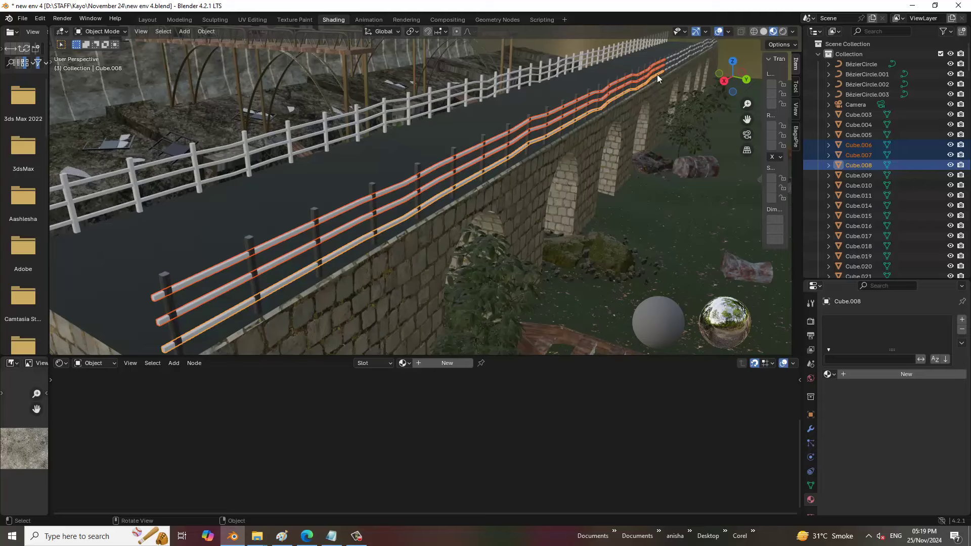
key("ctrl+j")
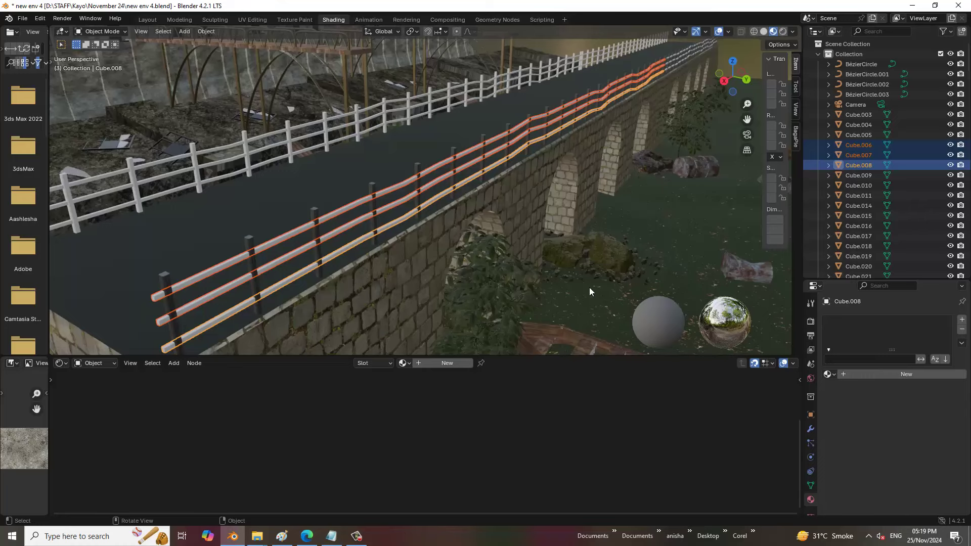
Step: Join the three rails on the other fence stretch into them, forming Cube.020
mouse_move(590, 288)
middle_mouse_down()
mouse_move(675, 150)
mouse_move(476, 166)
mouse_move(163, 231)
middle_mouse_up()
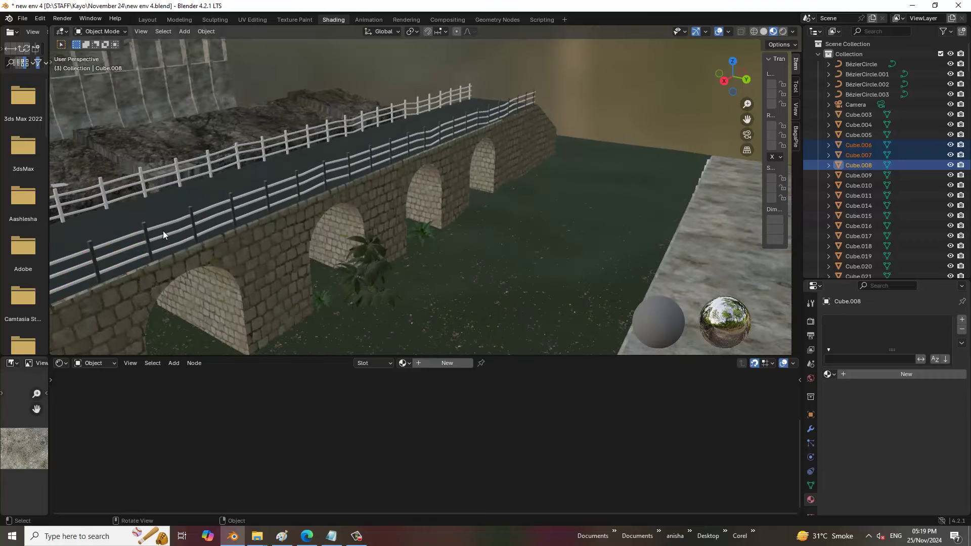
left_click(163, 226, "shift")
left_click(172, 238, "shift")
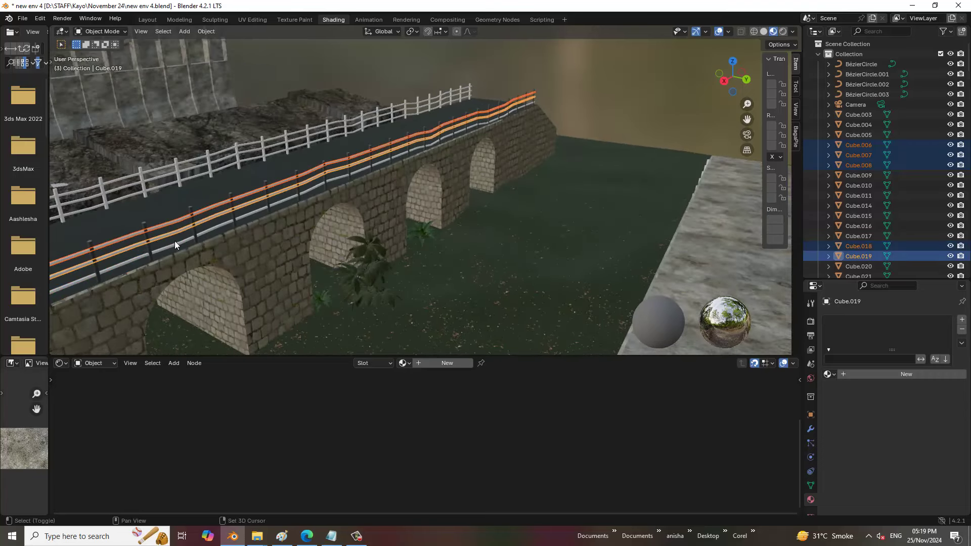
left_click(175, 245, "shift")
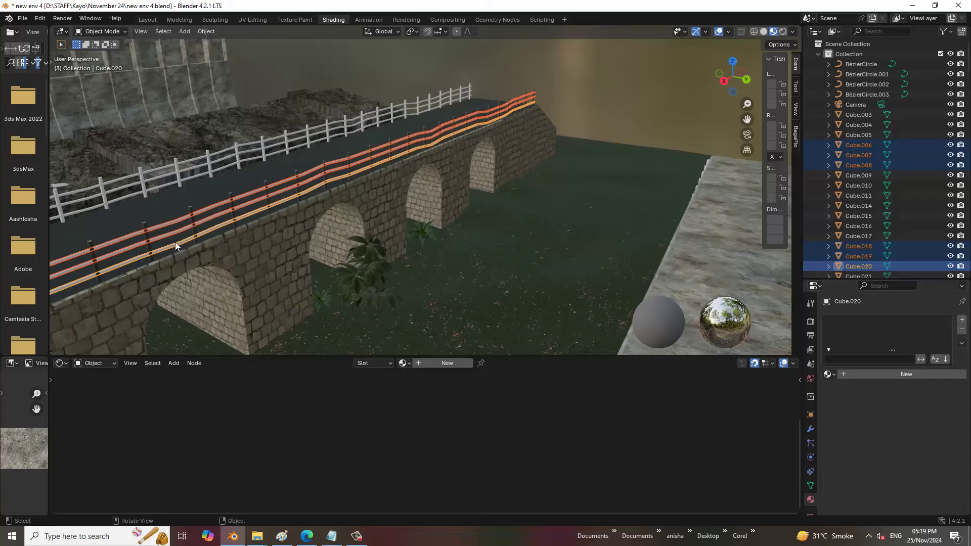
key("ctrl+j")
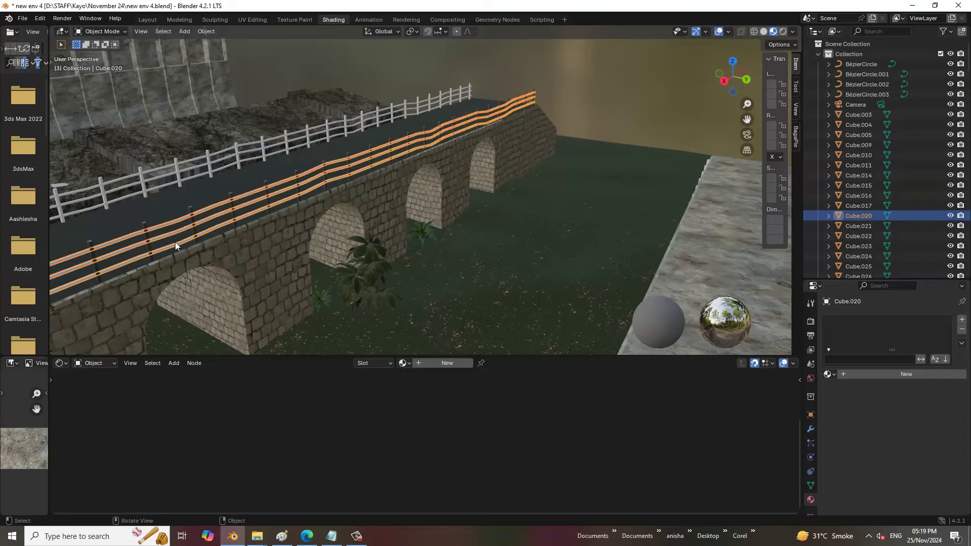
Step: Reselect the fence posts and bring their material's nodes into view
mouse_move(455, 171)
middle_mouse_down()
mouse_move(398, 213)
mouse_move(614, 134)
middle_mouse_up()
scroll(454, 174, "up", 5)
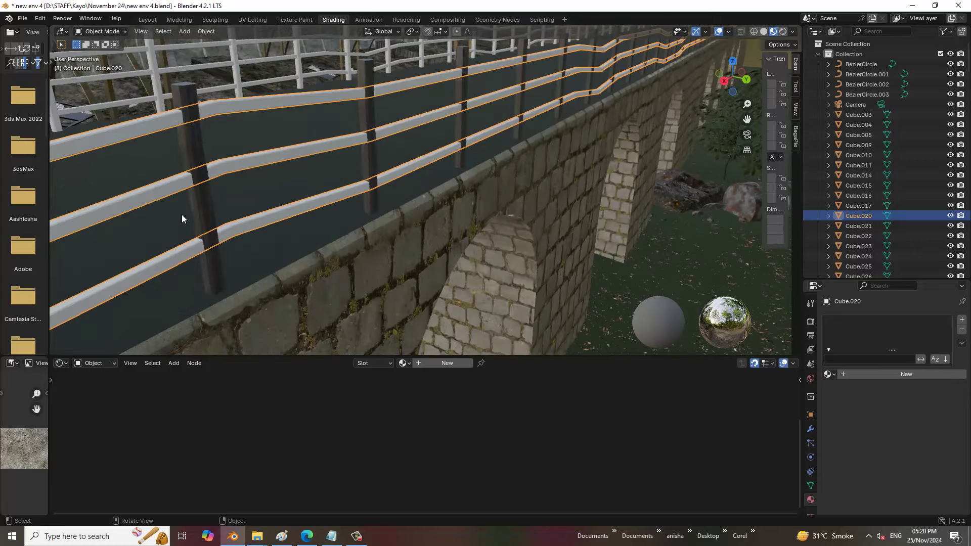
left_click(196, 203)
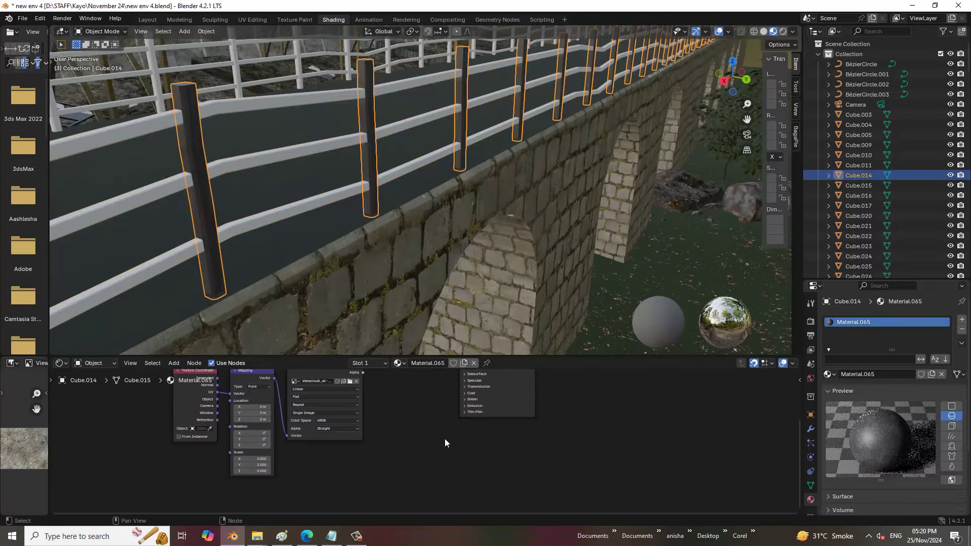
mouse_move(445, 439)
middle_mouse_down()
mouse_move(505, 457)
mouse_move(483, 469)
middle_mouse_up()
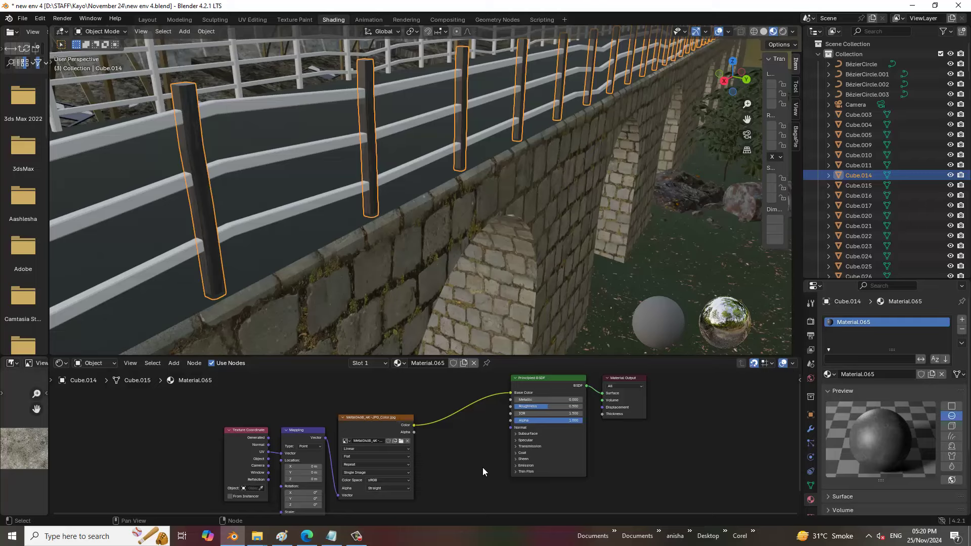
Step: Add a Normal Map node to the posts' Material.065 node tree
scroll(469, 441, "down", 2)
middle_click_drag(454, 506, 433, 445)
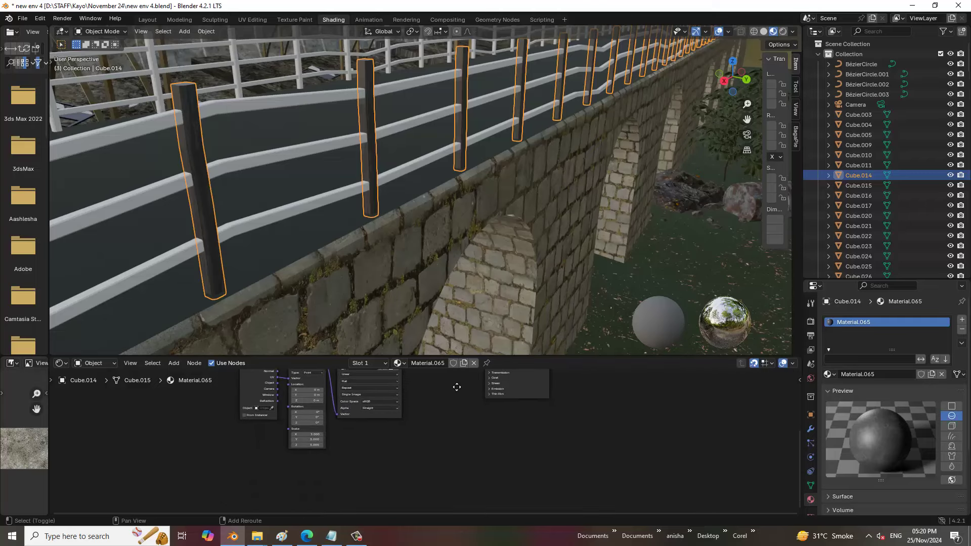
key("shift+a")
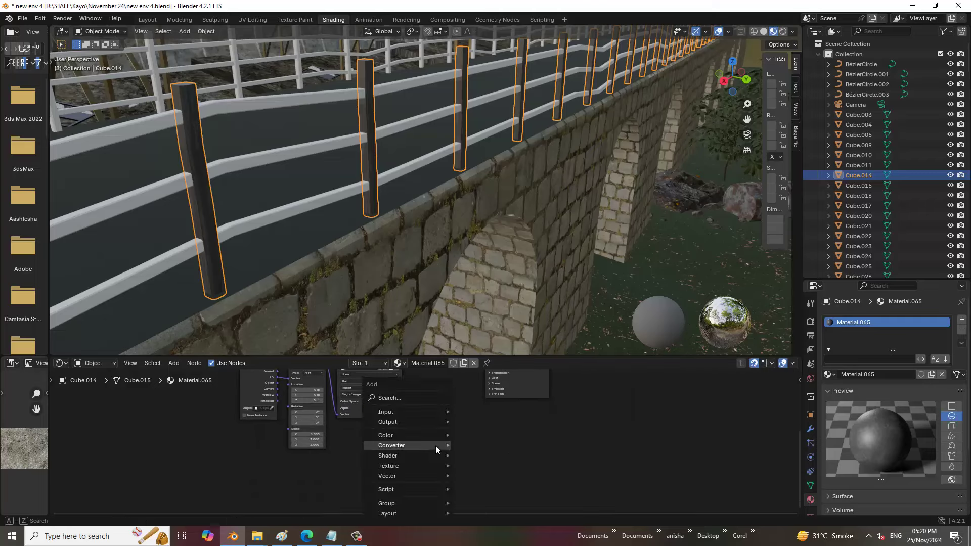
mouse_move(391, 446)
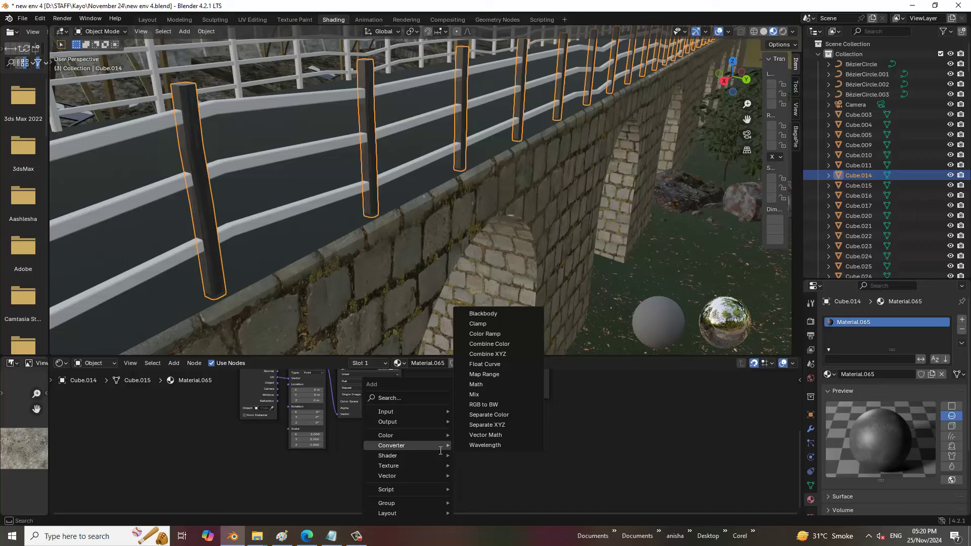
type("normal")
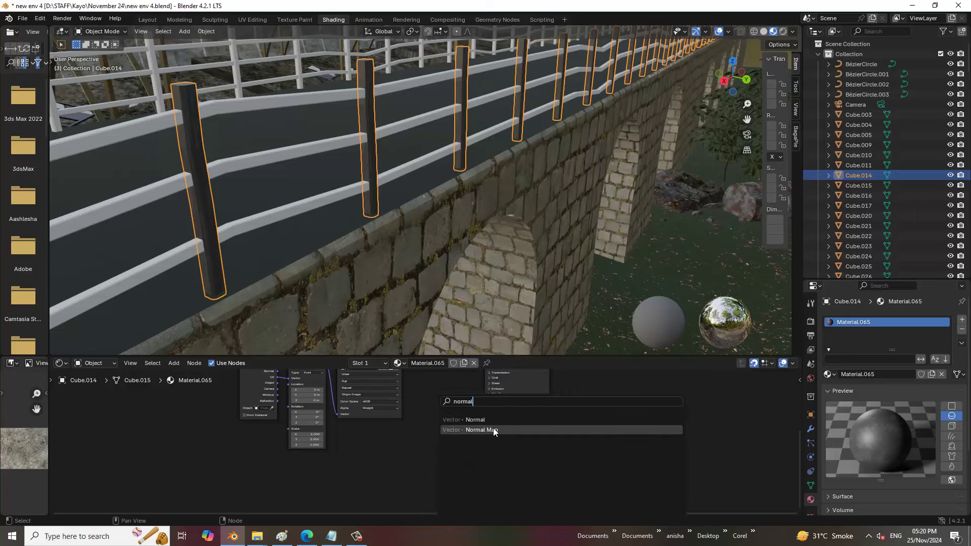
left_click(494, 429)
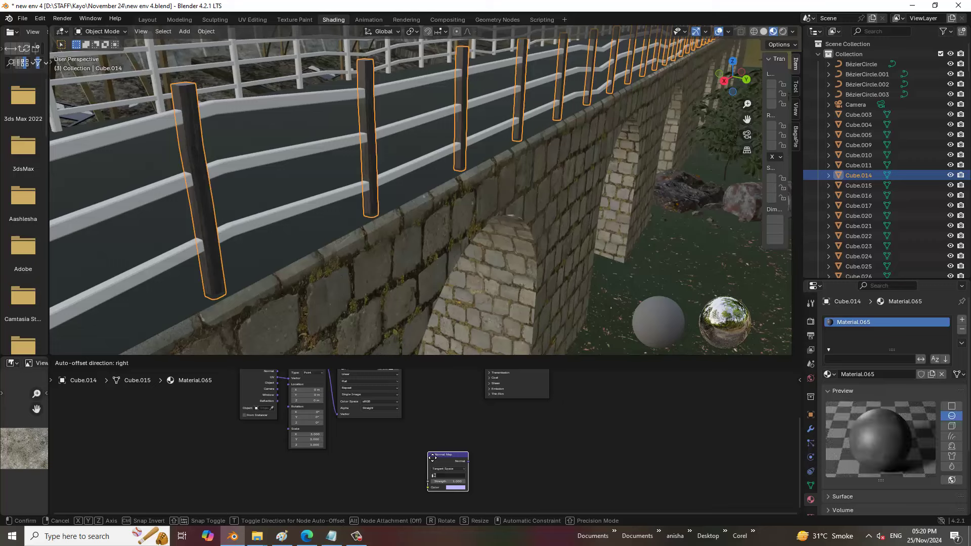
left_click(416, 448)
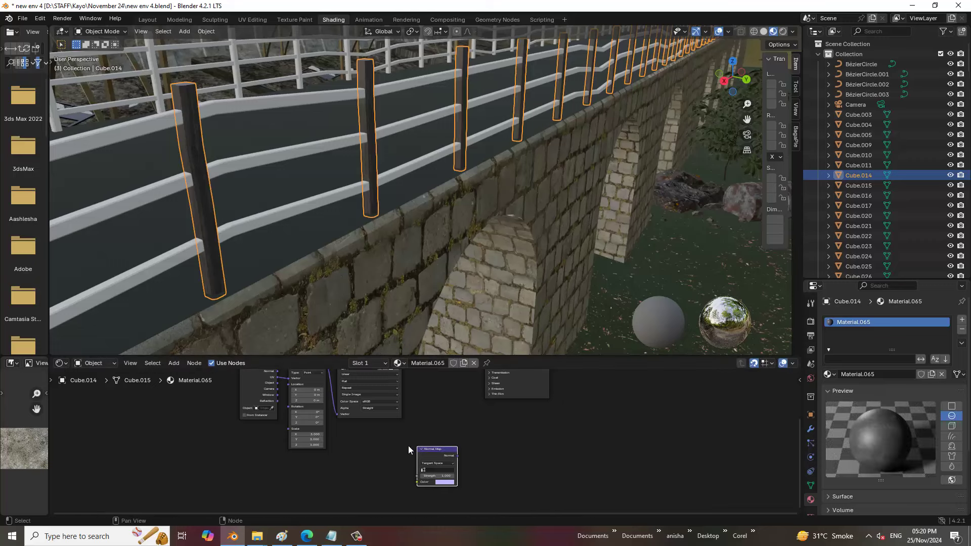
Step: Wire the Normal Map output into the Principled BSDF Normal input and reposition the node
middle_click_drag(460, 445, 465, 501)
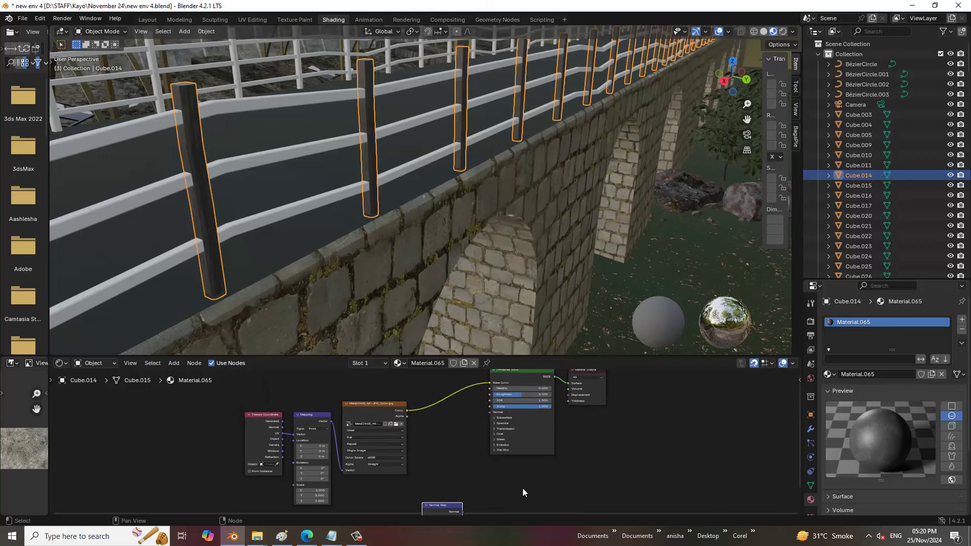
left_click_drag(436, 507, 458, 487)
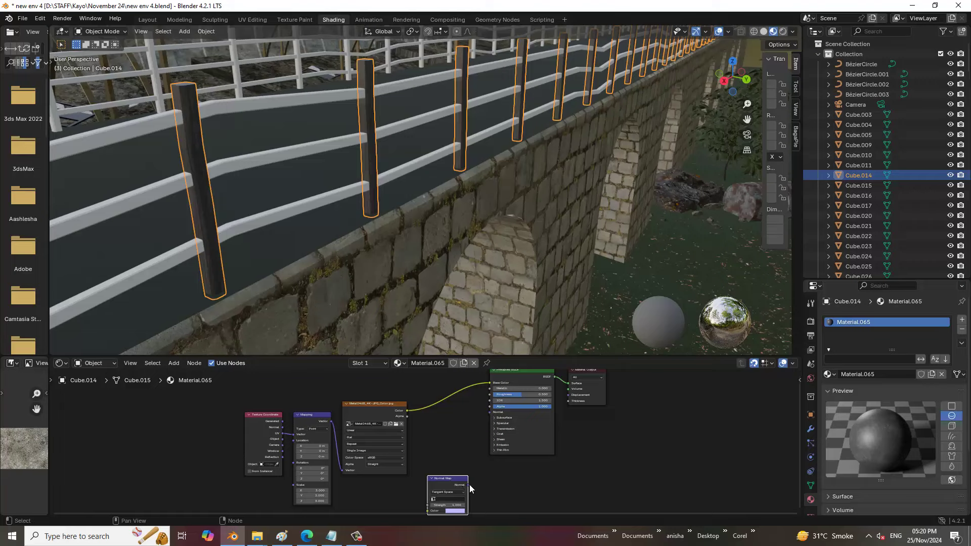
left_click_drag(467, 484, 489, 412)
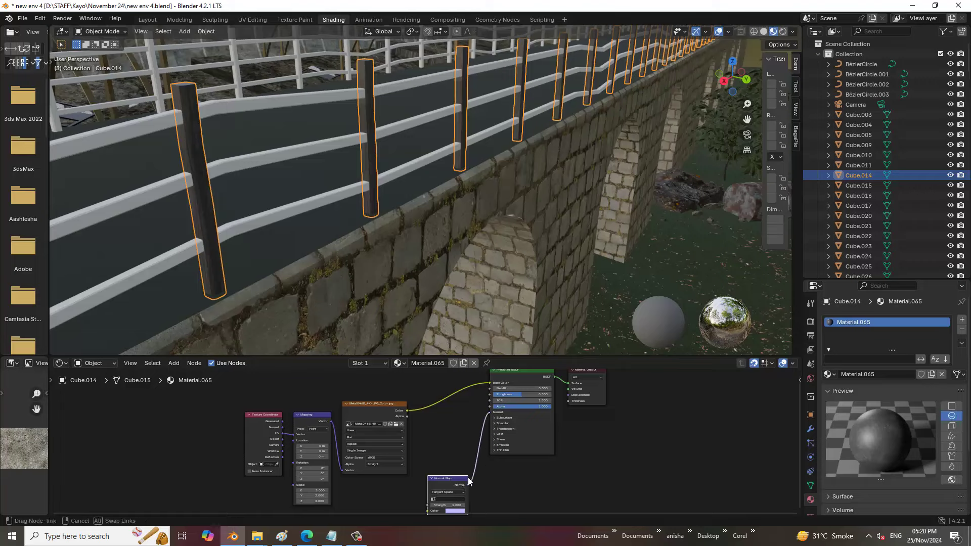
middle_click_drag(575, 463, 590, 413)
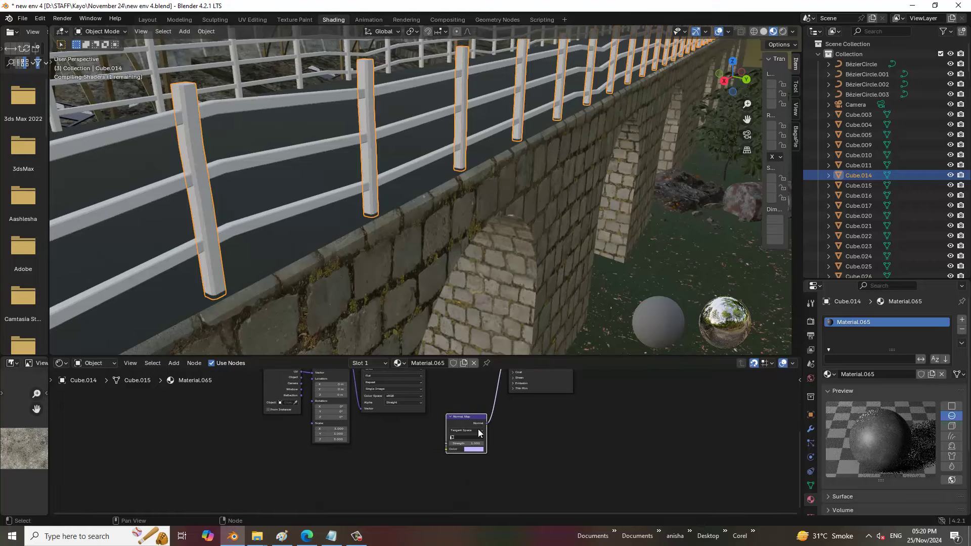
key("g")
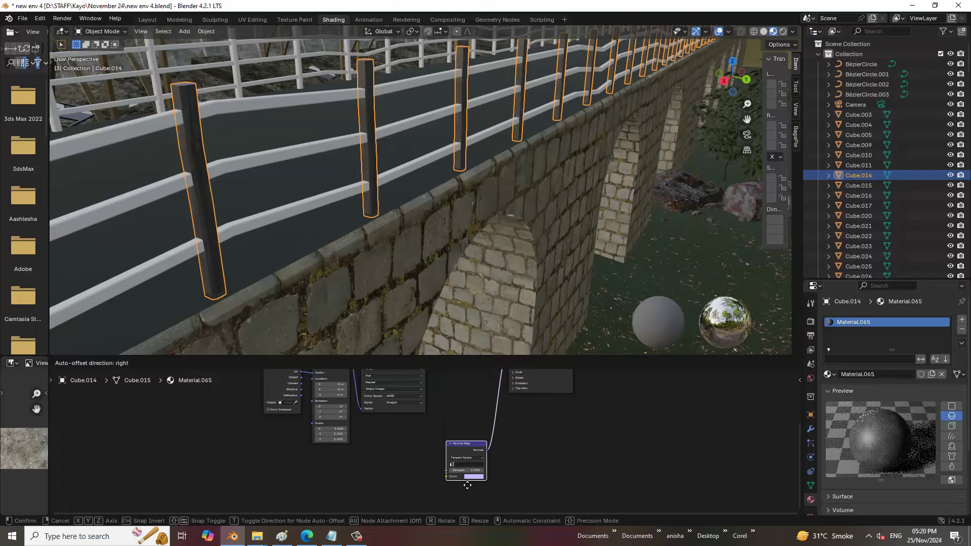
left_click(458, 501)
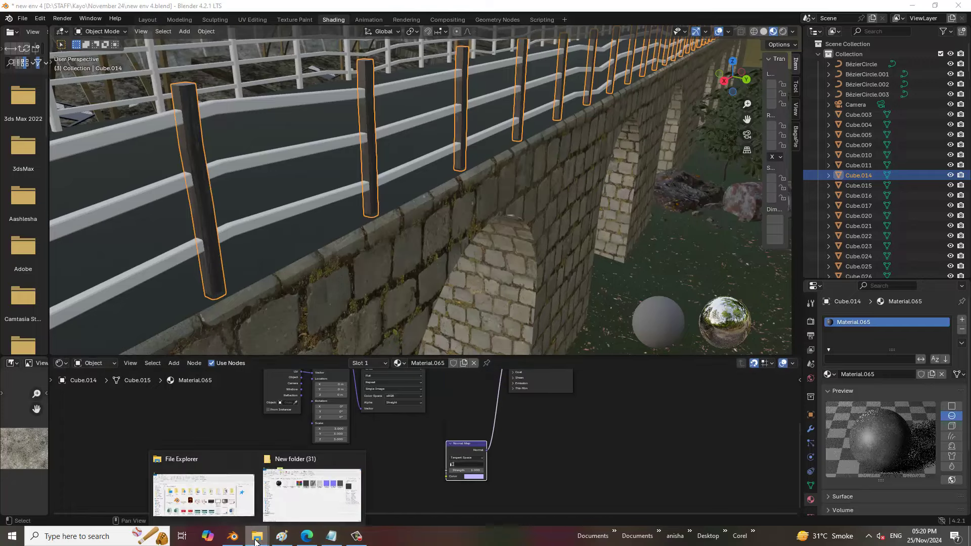
Step: Drag Metal046B_4K-JPG_NormalGL.jpg from the texture folder into the node editor, feeding the Normal Map Color input
left_click(291, 499)
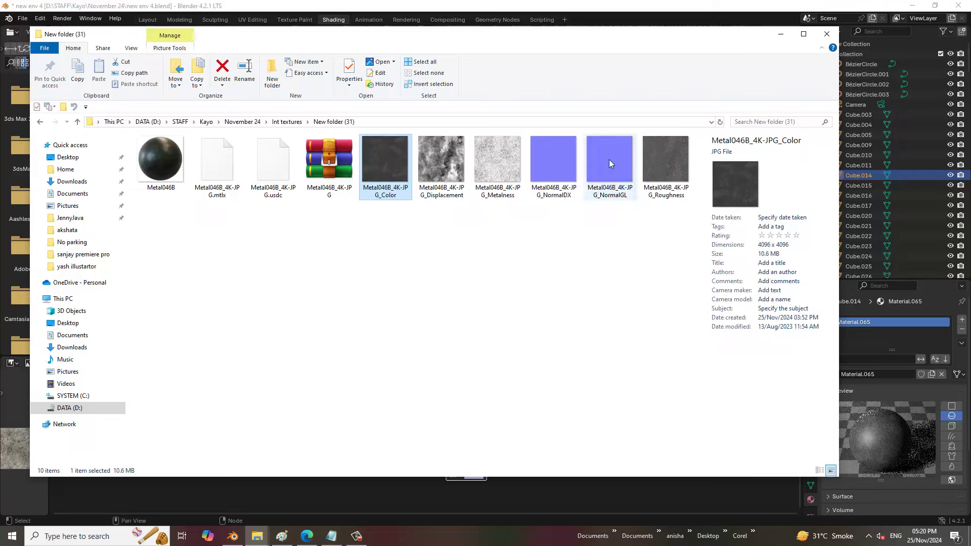
mouse_move(609, 159)
left_mouse_down()
mouse_move(288, 483)
mouse_move(338, 463)
mouse_move(345, 477)
mouse_move(441, 477)
left_mouse_up()
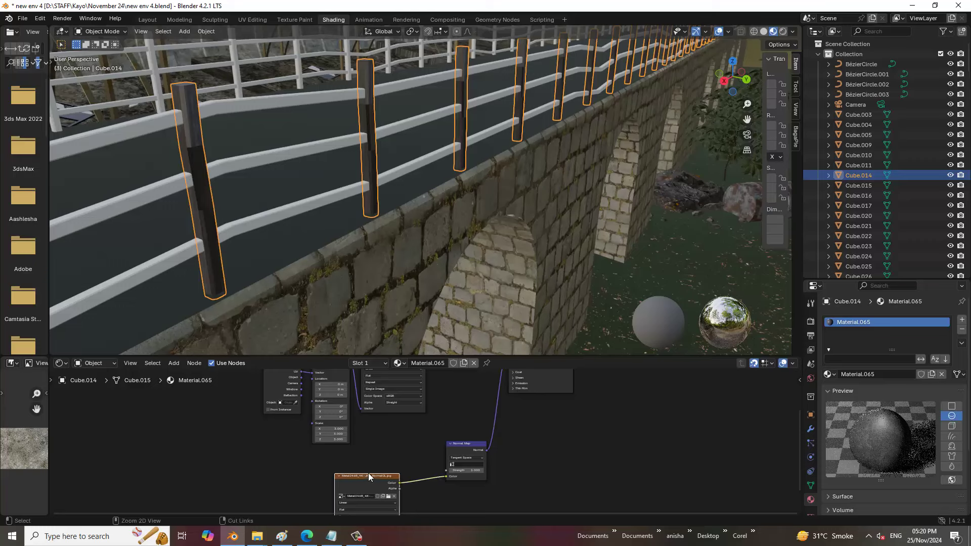
Step: Add Texture Coordinate and Mapping nodes to the NormalGL image with Mapping scale 3 on X, Y, Z
key("ctrl+t")
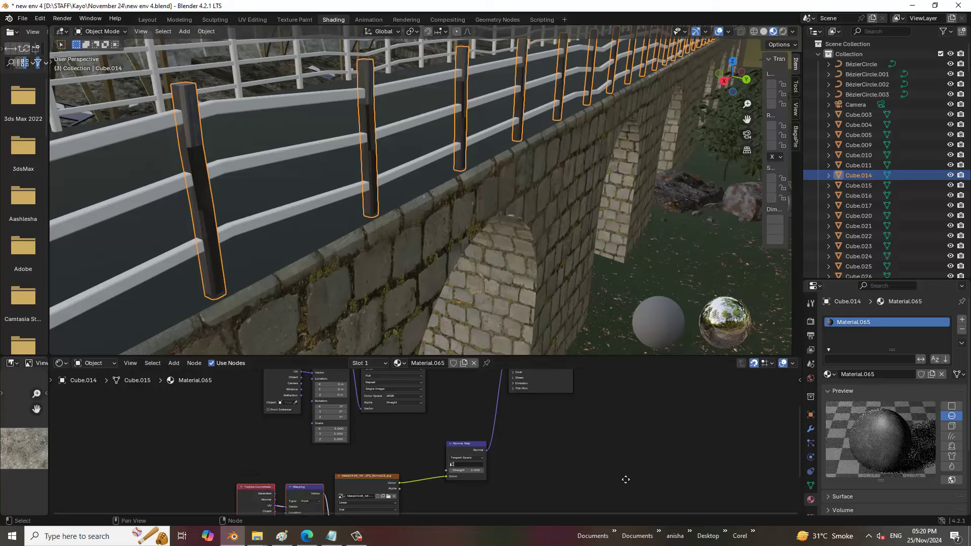
middle_click_drag(613, 505, 631, 455)
scroll(445, 415, "up", 1)
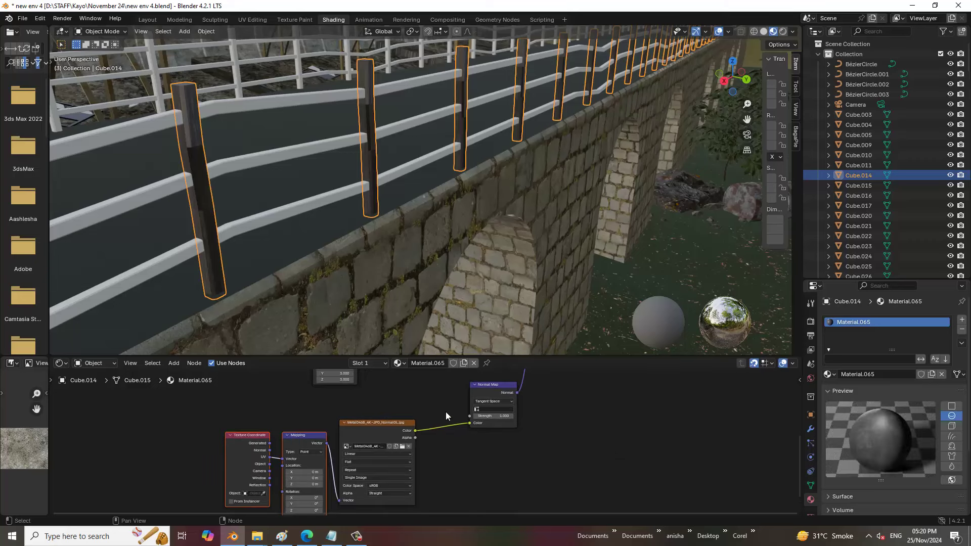
middle_click_drag(402, 502, 406, 432)
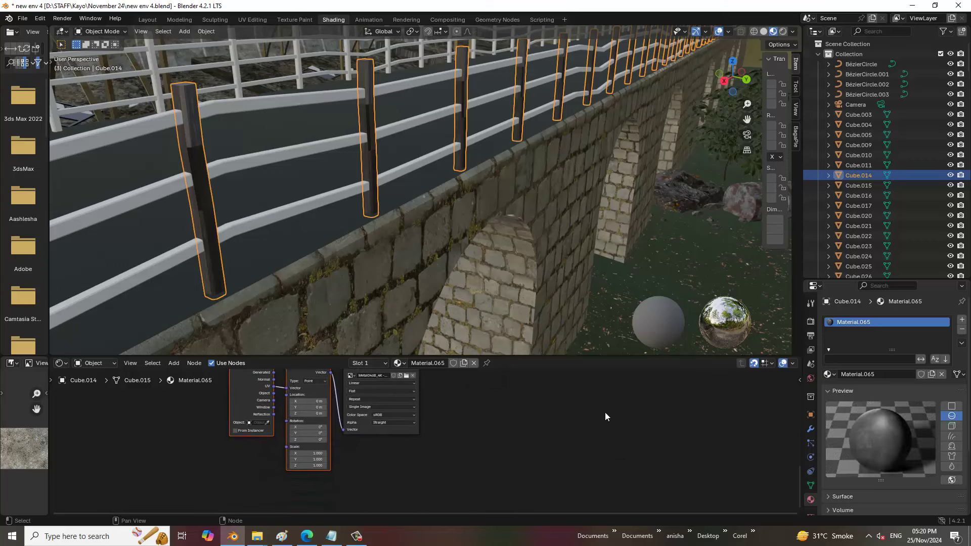
left_click(318, 454)
type("3")
key("Tab")
type("3")
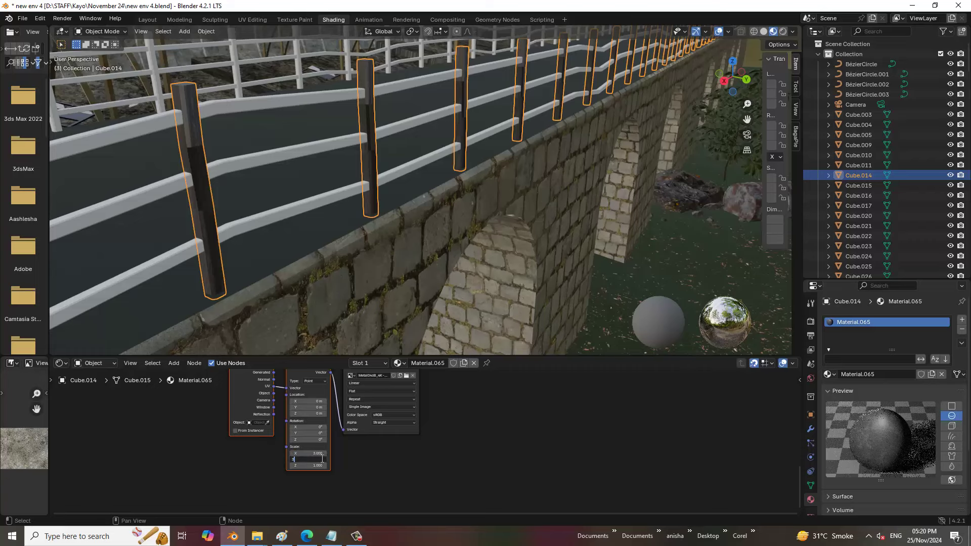
key("Tab")
type("3")
key("Return")
Step: Reselect the railing posts and bring their shader node into view
scroll(384, 190, "down", 4)
scroll(383, 193, "down", 4)
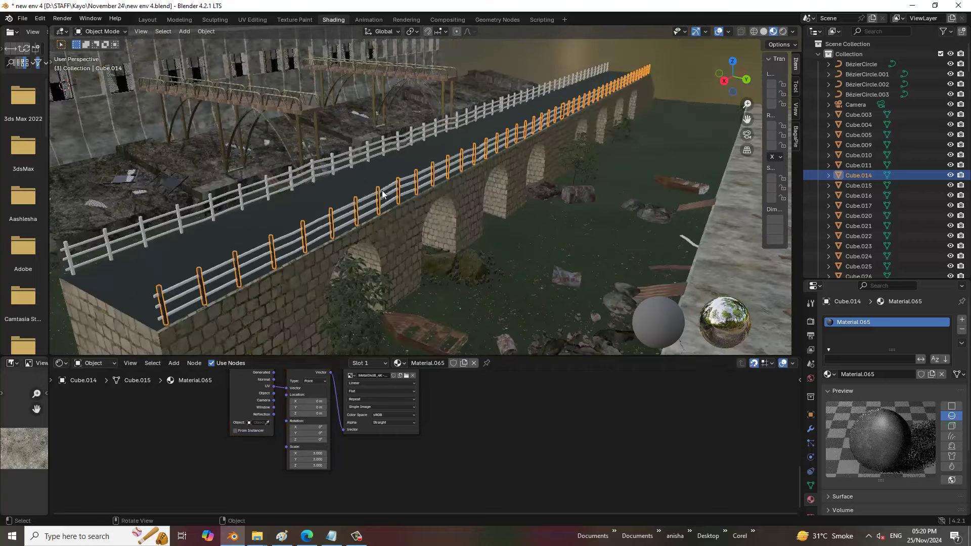
scroll(317, 227, "up", 2)
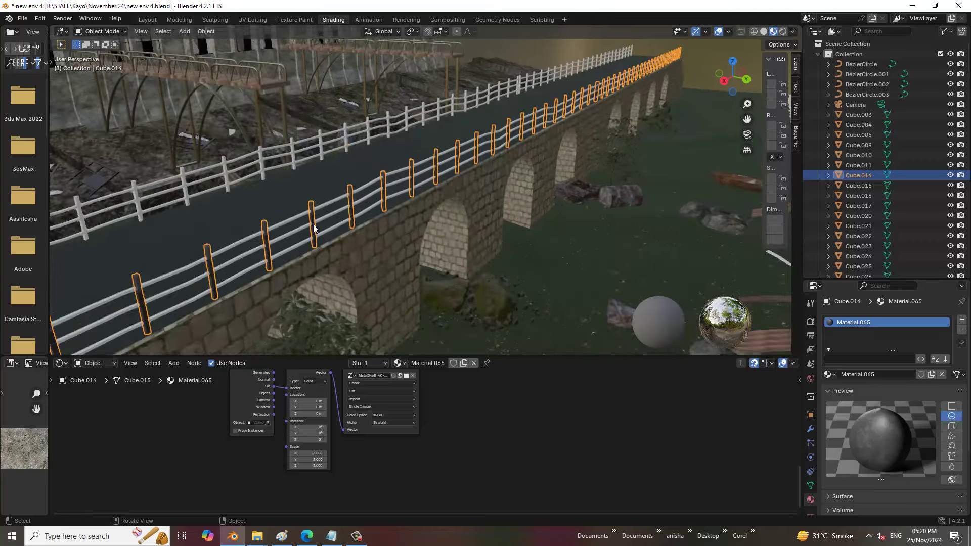
left_click(332, 198)
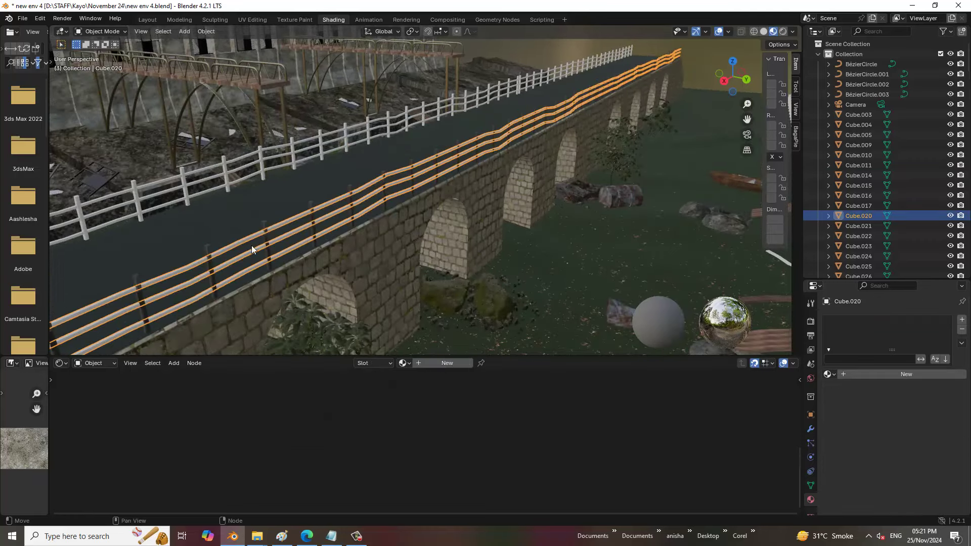
left_click(206, 249)
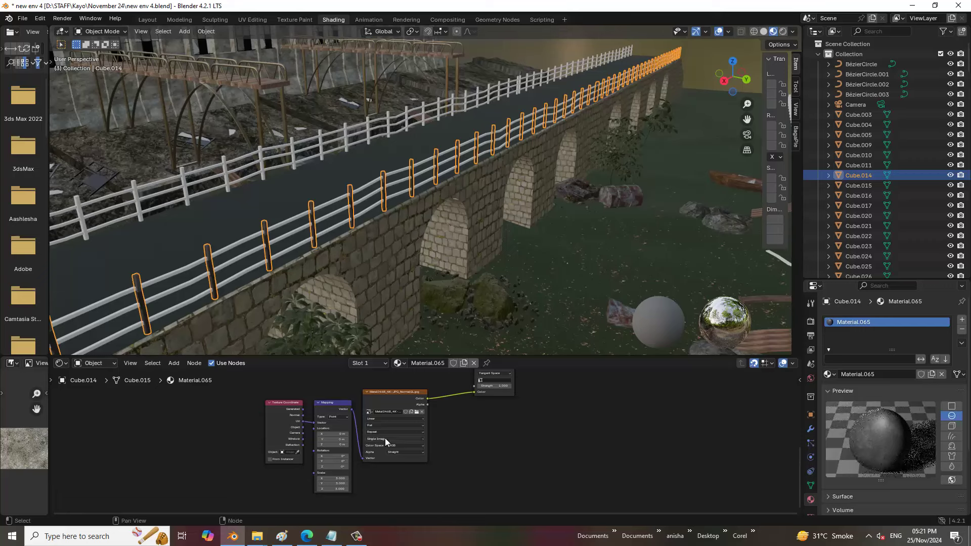
middle_click_drag(586, 433, 576, 470)
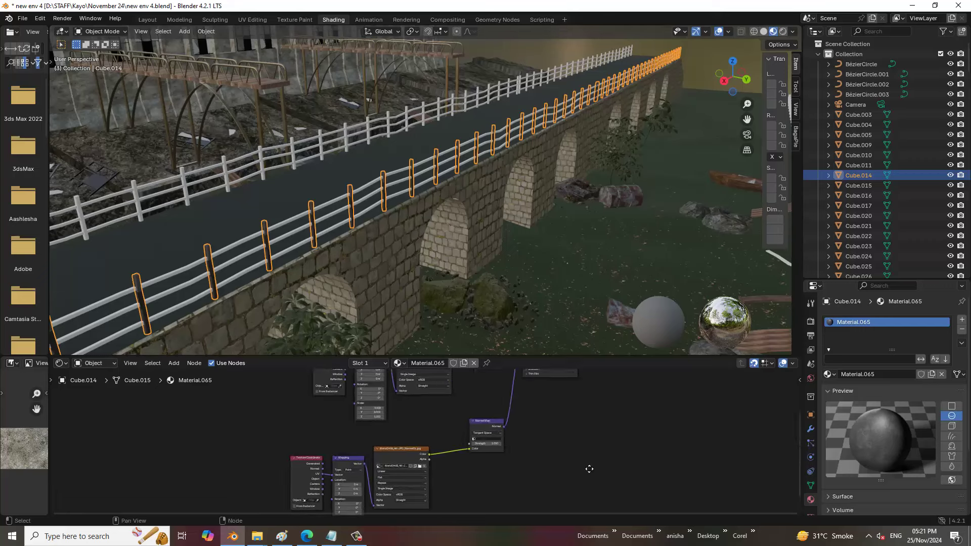
scroll(569, 459, "down", 2)
scroll(566, 459, "down", 2)
scroll(560, 448, "down", 1)
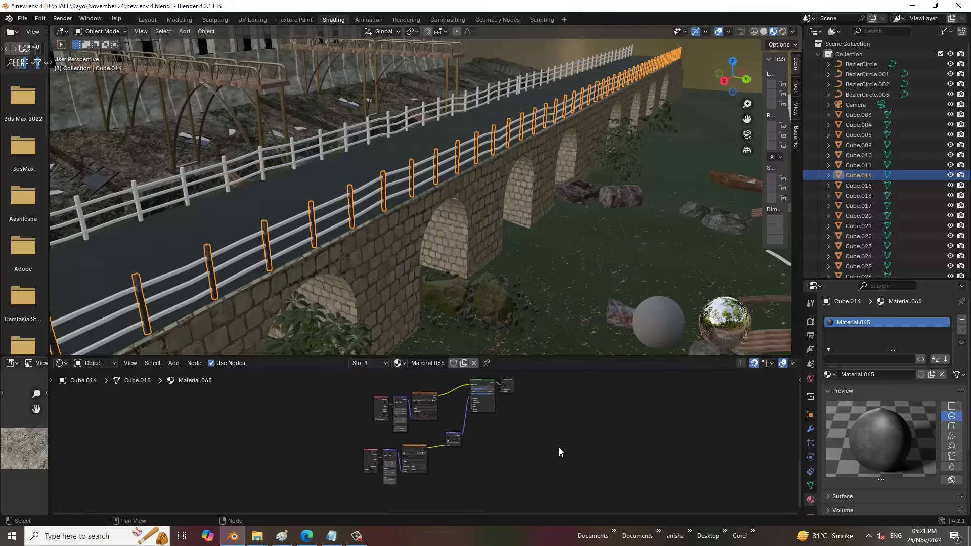
scroll(559, 448, "down", 1)
Step: Paste the post node tree into the joined rails' material and delete its original shader and output nodes
left_click_drag(344, 381, 567, 491)
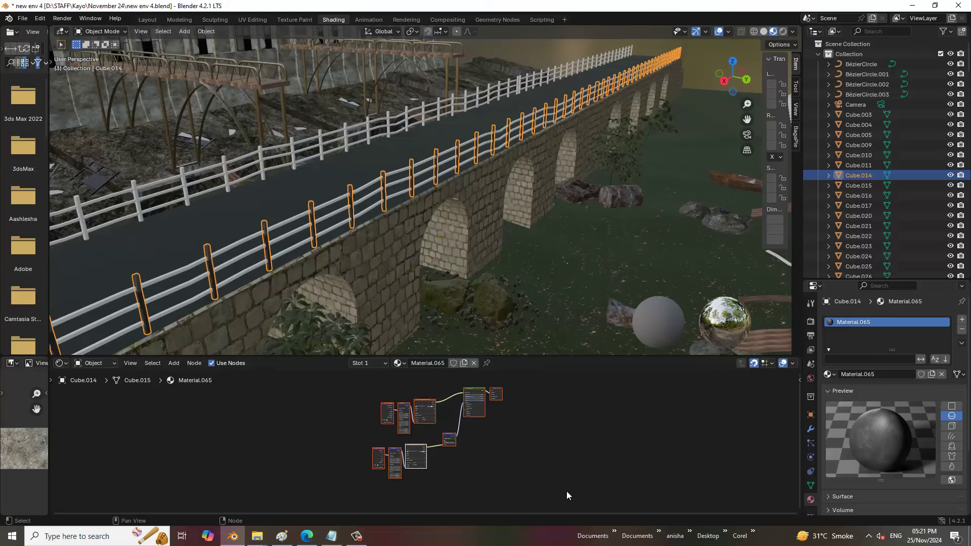
left_click(225, 248)
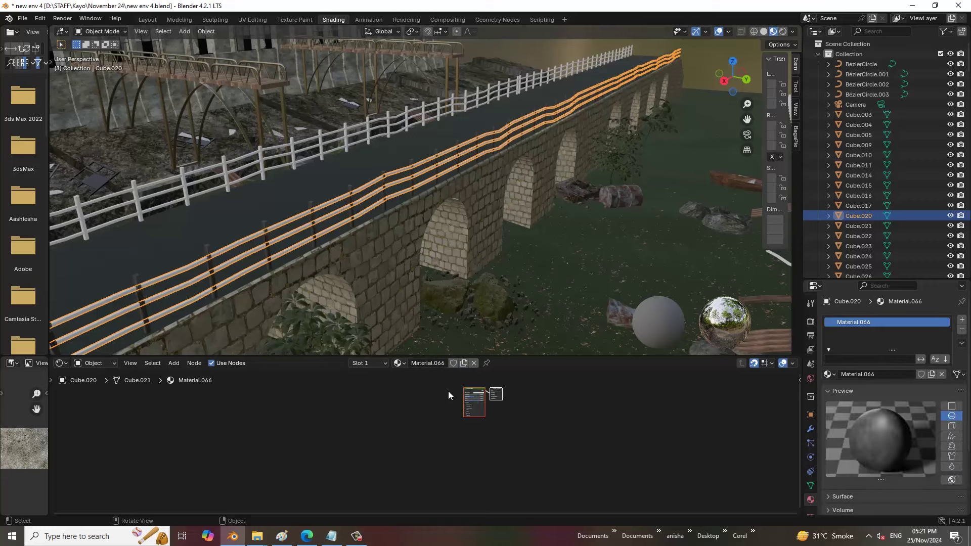
key("ctrl+v")
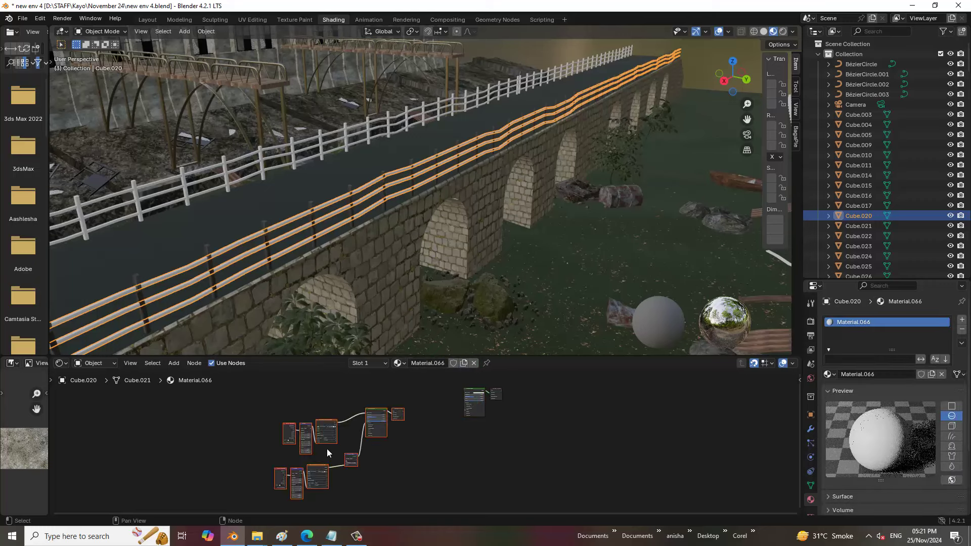
left_click(503, 463)
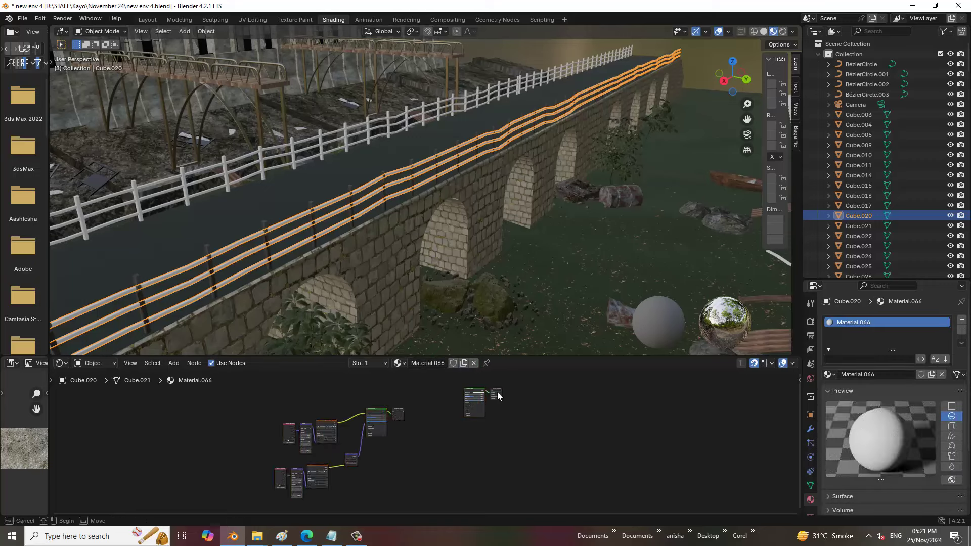
left_click_drag(437, 447, 508, 384)
key("x")
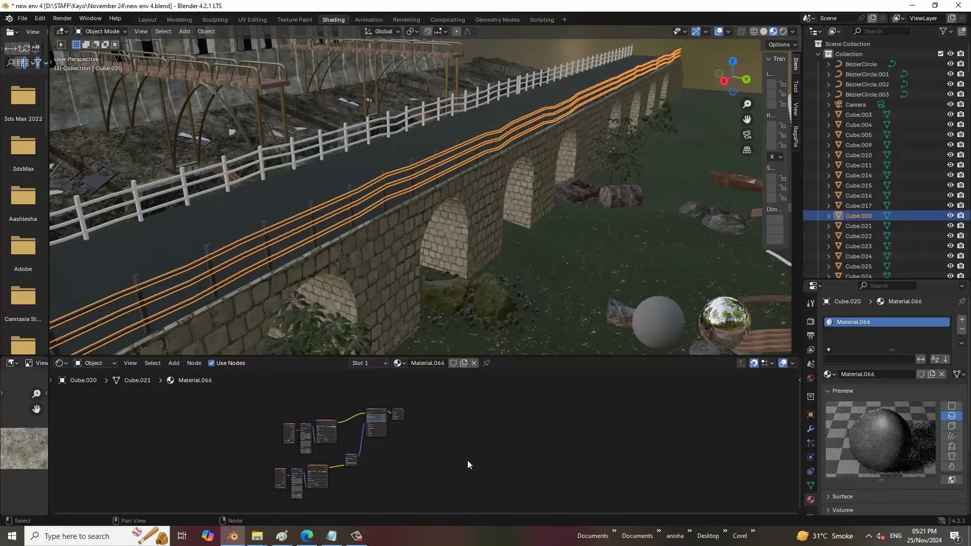
Step: Deselect the rails and select the far bridge fence rail Cube.009
scroll(218, 259, "up", 2)
scroll(188, 213, "up", 3)
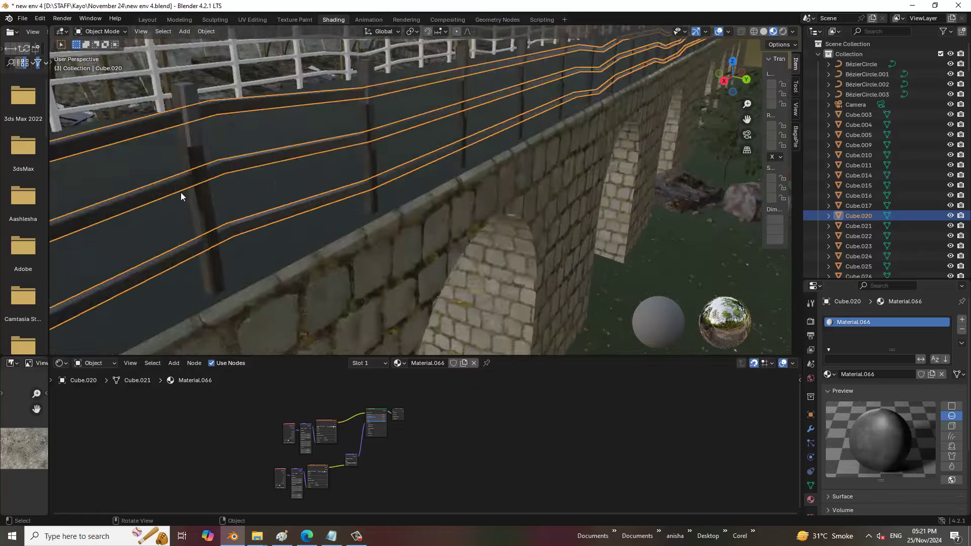
scroll(167, 191, "up", 4)
scroll(167, 195, "down", 9)
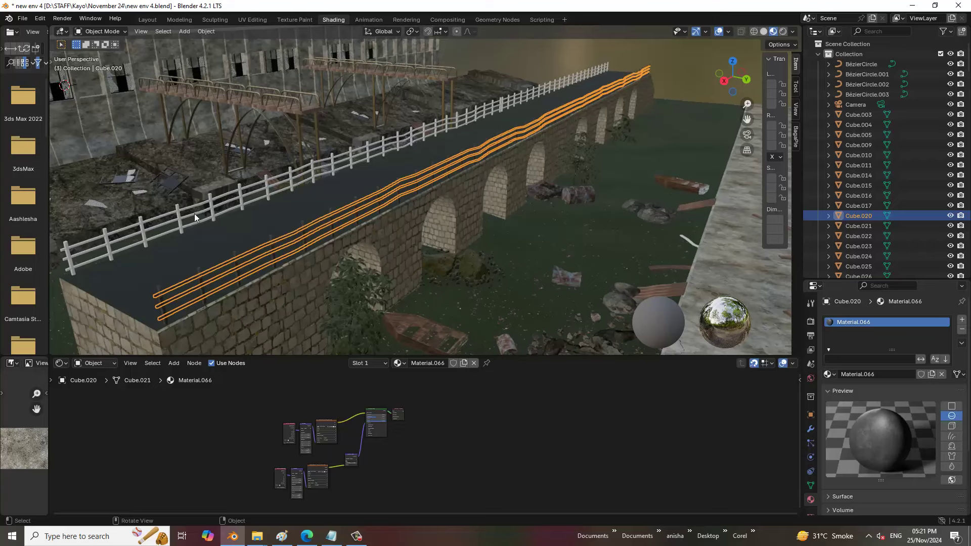
middle_click_drag(305, 222, 361, 206, "shift")
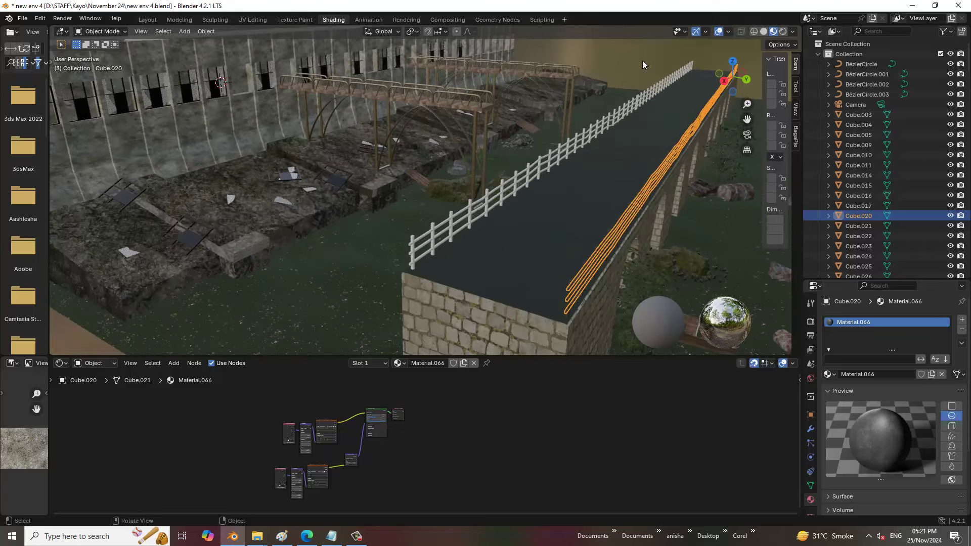
key("alt+a")
scroll(478, 261, "up", 2)
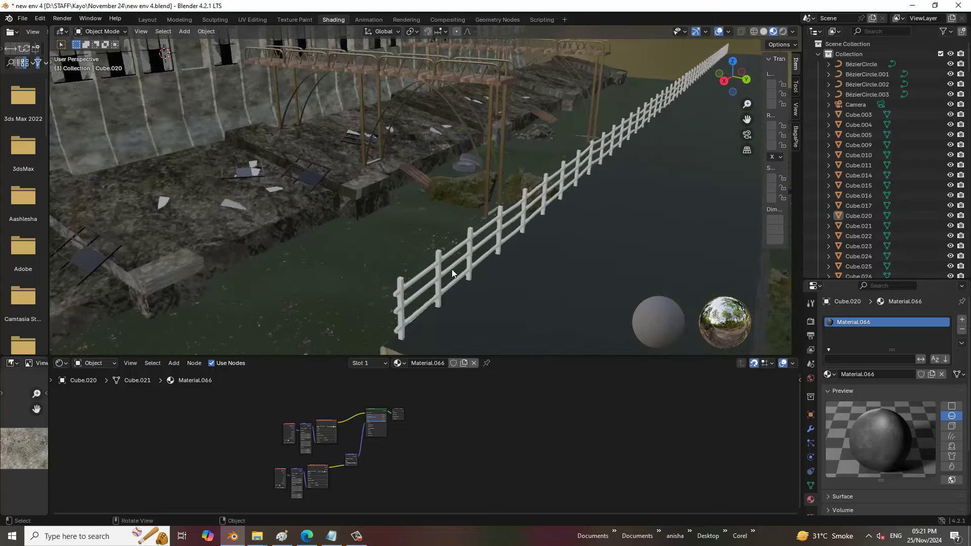
left_click(420, 277)
Step: From a side view, box-select the far fence pieces Cube.003 to Cube.023 around the thin post
scroll(437, 273, "down", 8)
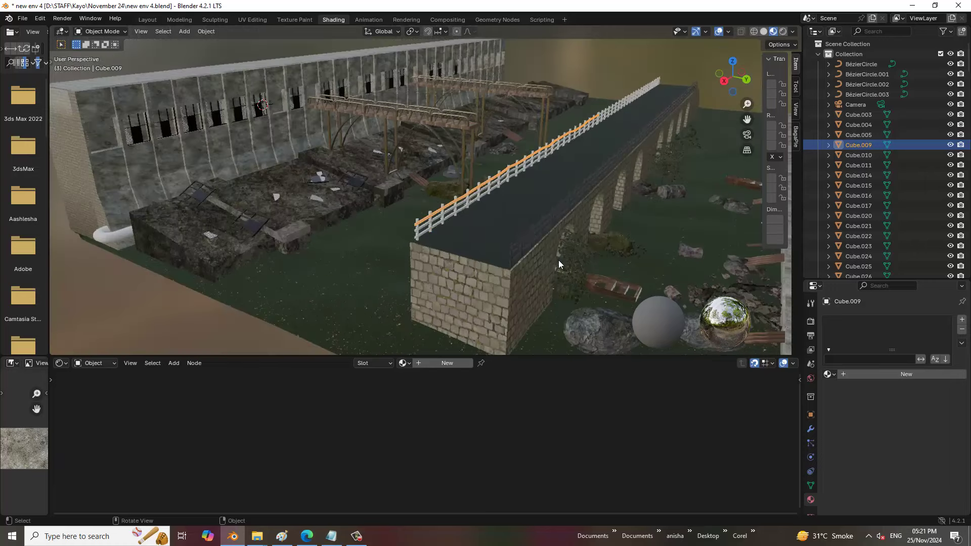
middle_click_drag(535, 229, 484, 222, "alt")
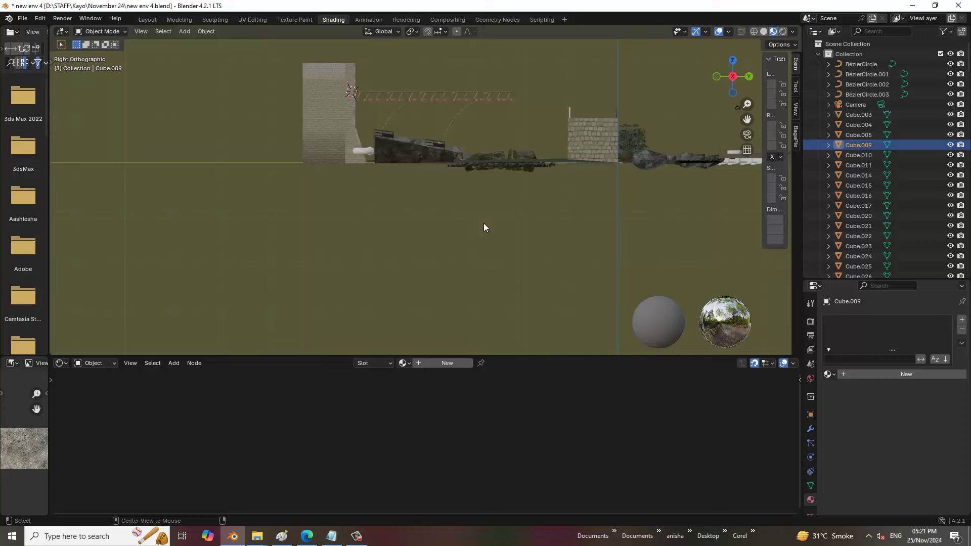
scroll(536, 269, "up", 1)
scroll(518, 241, "up", 1)
scroll(524, 215, "up", 1)
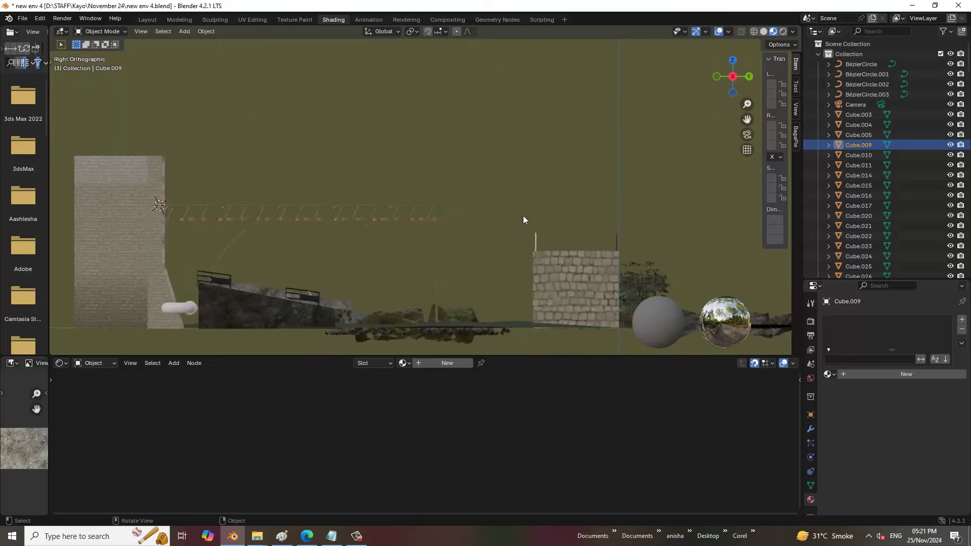
scroll(523, 216, "up", 1)
scroll(472, 220, "up", 1)
scroll(457, 251, "up", 1)
scroll(456, 251, "up", 1)
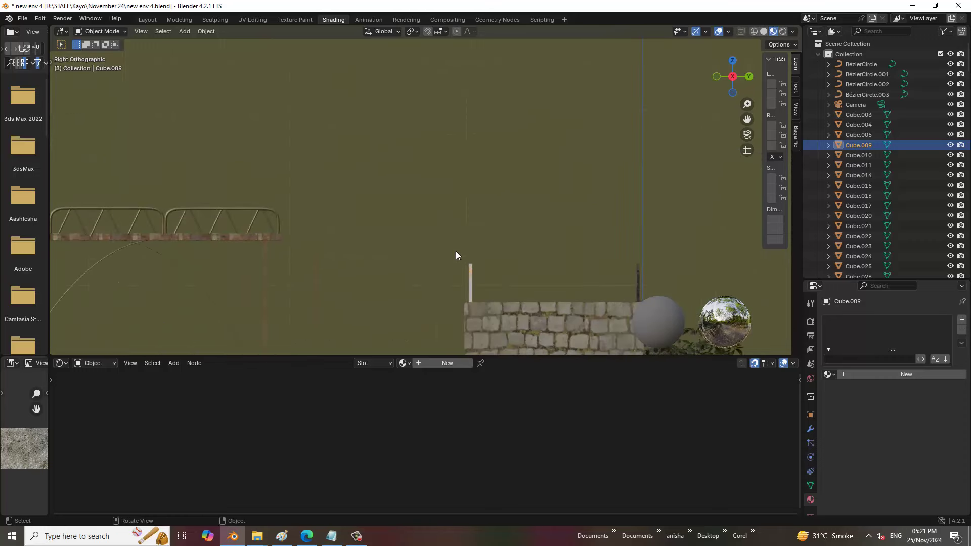
left_click_drag(434, 237, 496, 297)
mouse_move(496, 293)
middle_mouse_down()
mouse_move(556, 262)
mouse_move(540, 283)
mouse_move(551, 290)
mouse_move(547, 262)
middle_mouse_up()
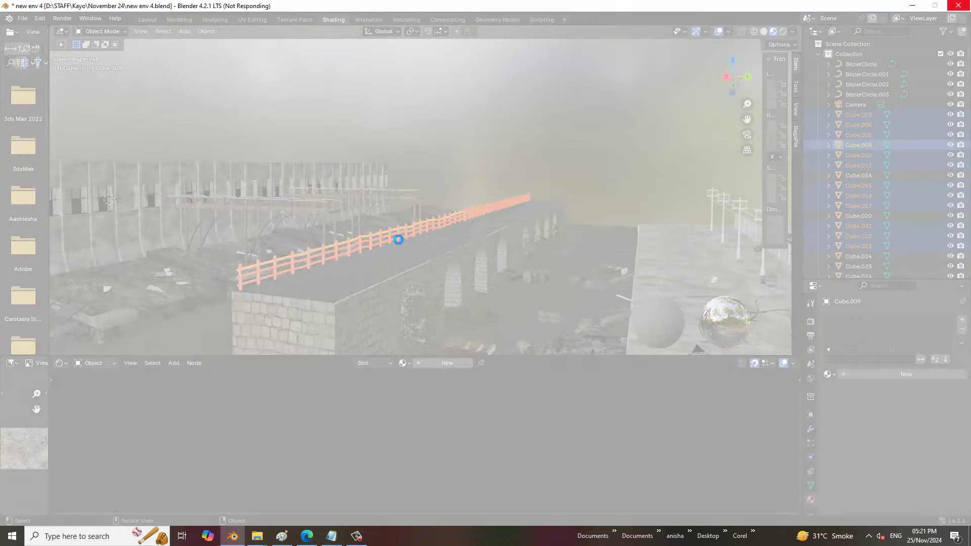
Step: Delete and restore the railing, then duplicate the textured posts and rails in place as Cube.001 and Cube.002
key("Delete")
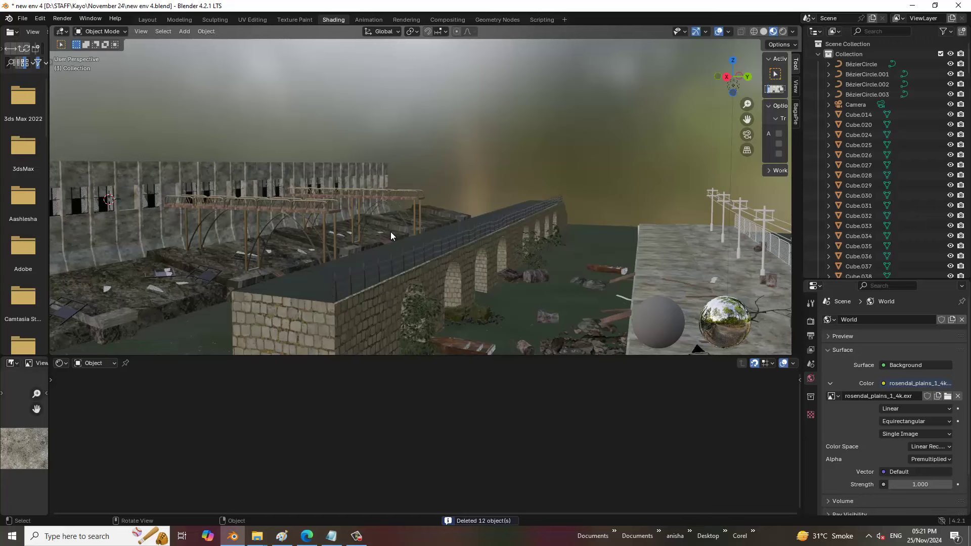
key("ctrl+z")
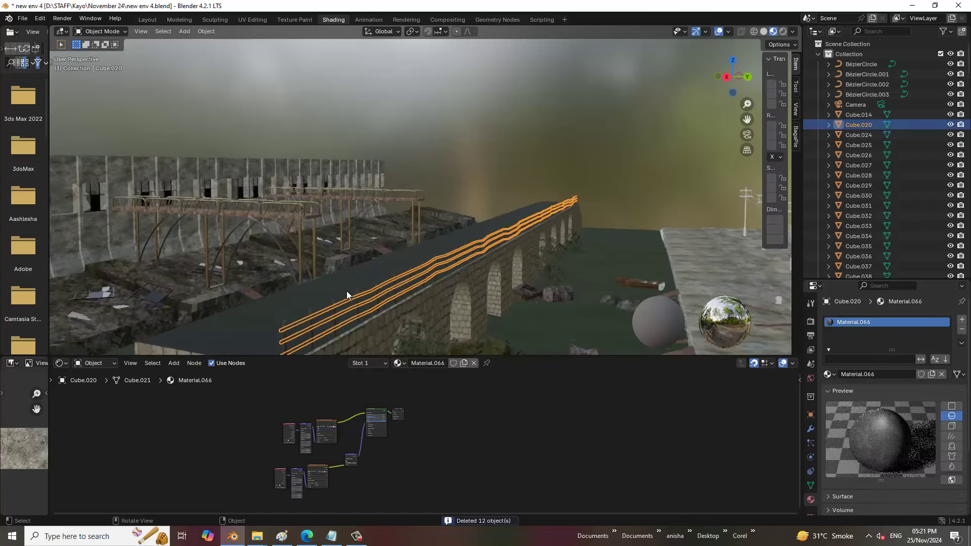
left_click(309, 313, "shift")
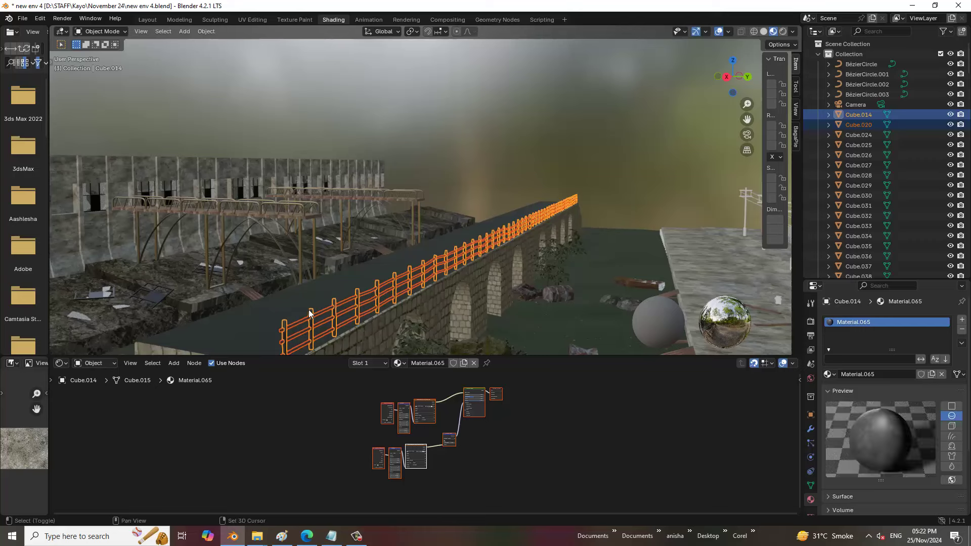
key("shift+d")
right_click(309, 314)
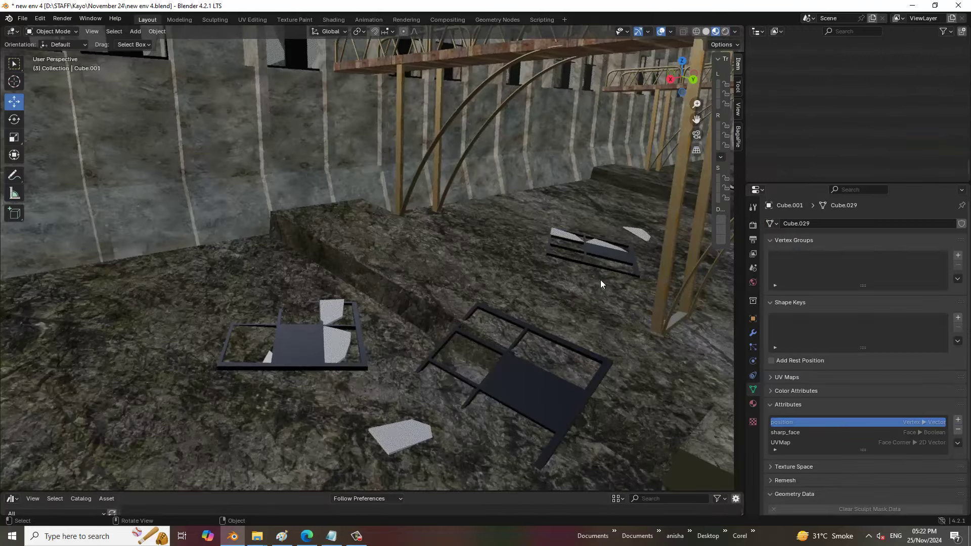
Step: Move the duplicated railing -9.513 m along Y onto the bridge's opposite edge
scroll(483, 291, "down", 5)
scroll(481, 294, "down", 4)
scroll(480, 294, "down", 4)
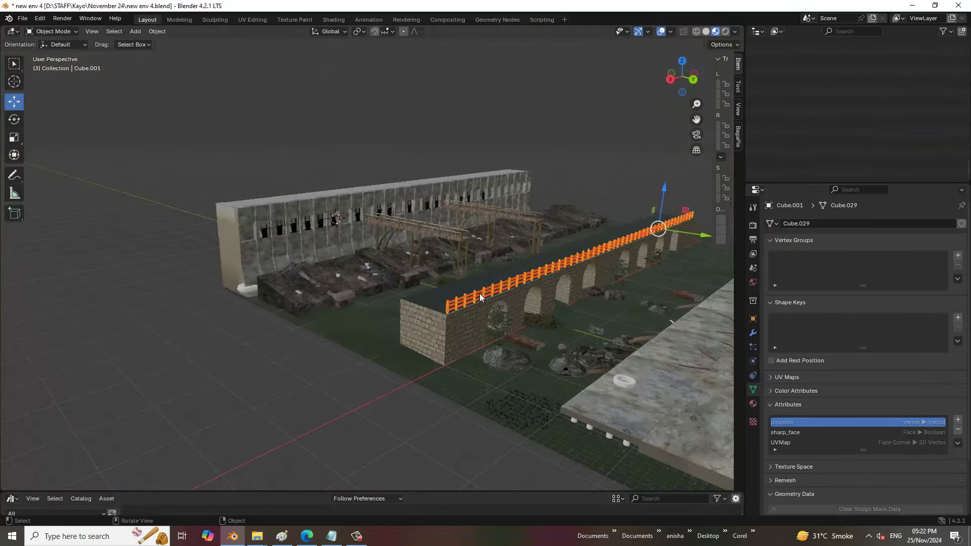
scroll(652, 286, "up", 2)
scroll(592, 266, "up", 2)
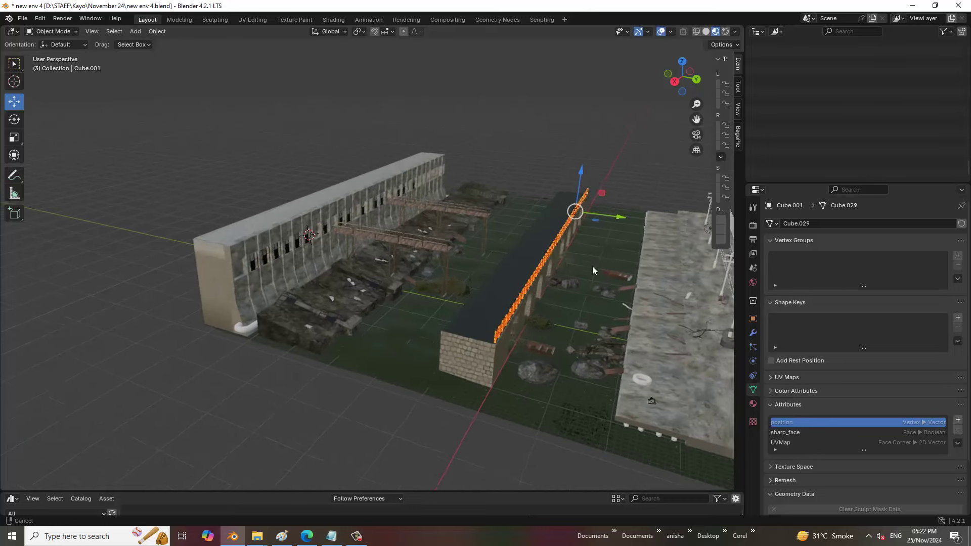
scroll(570, 239, "up", 2)
scroll(628, 218, "up", 2)
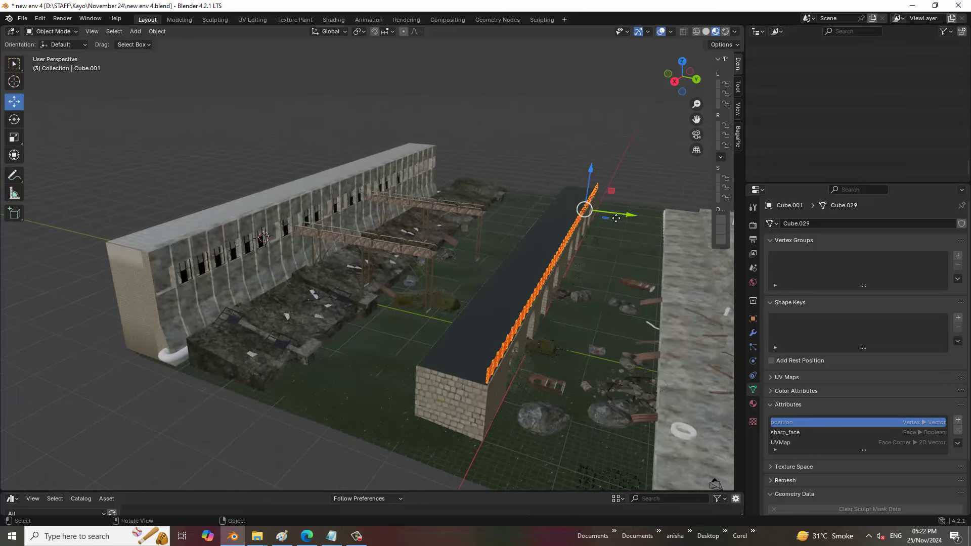
left_click_drag(627, 217, 582, 219)
left_click_drag(499, 303, 499, 302)
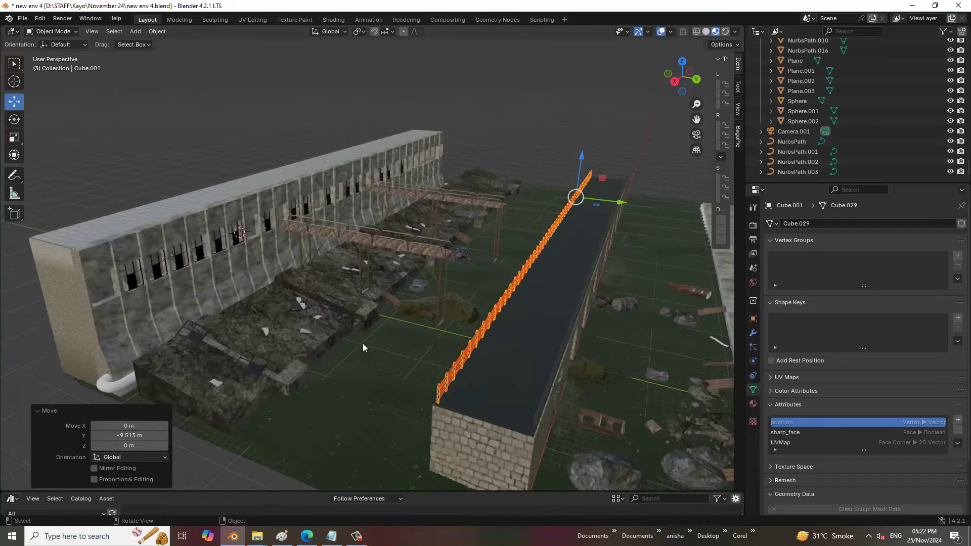
Step: Delete the white pipe NurbsPath.005 at the building's base
scroll(532, 342, "up", 2)
scroll(562, 359, "up", 2)
scroll(562, 358, "down", 3)
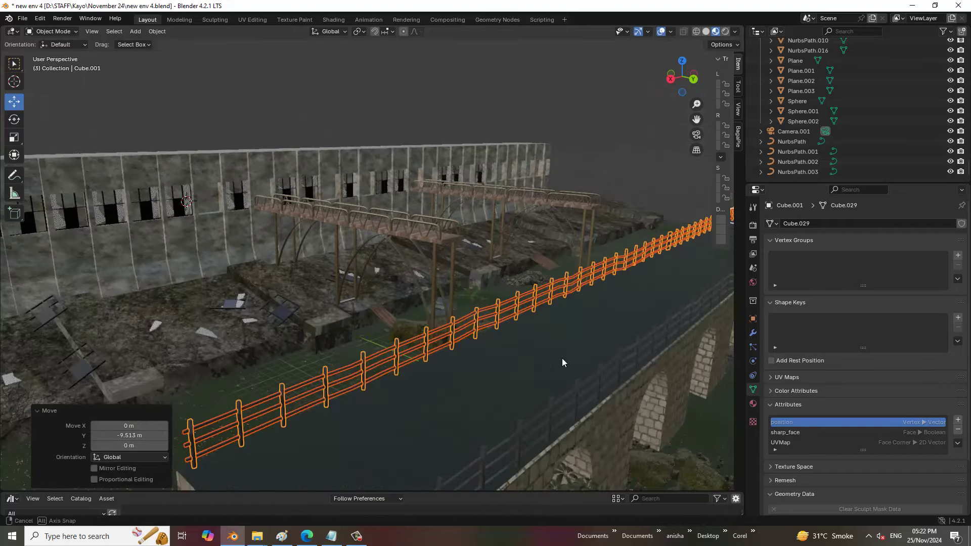
middle_click_drag(426, 355, 556, 323, "shift")
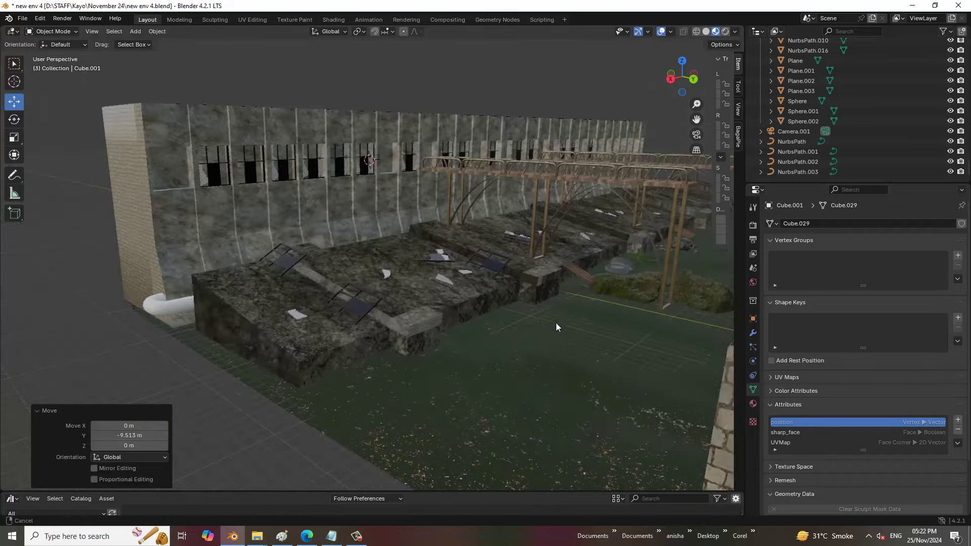
left_click(180, 307)
key("Delete")
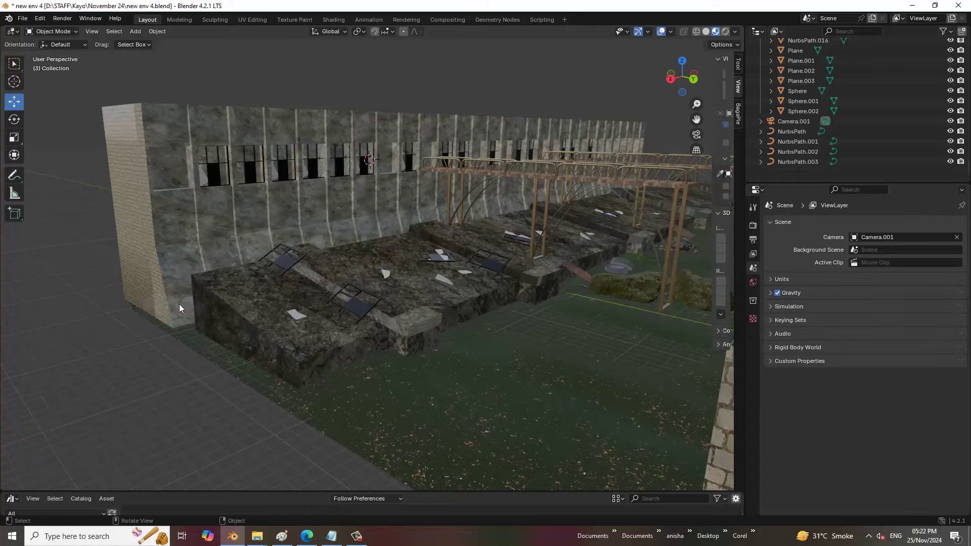
mouse_move(247, 315)
middle_mouse_down()
mouse_move(128, 323)
mouse_move(414, 378)
mouse_move(338, 334)
middle_mouse_up()
scroll(338, 338, "up", 3)
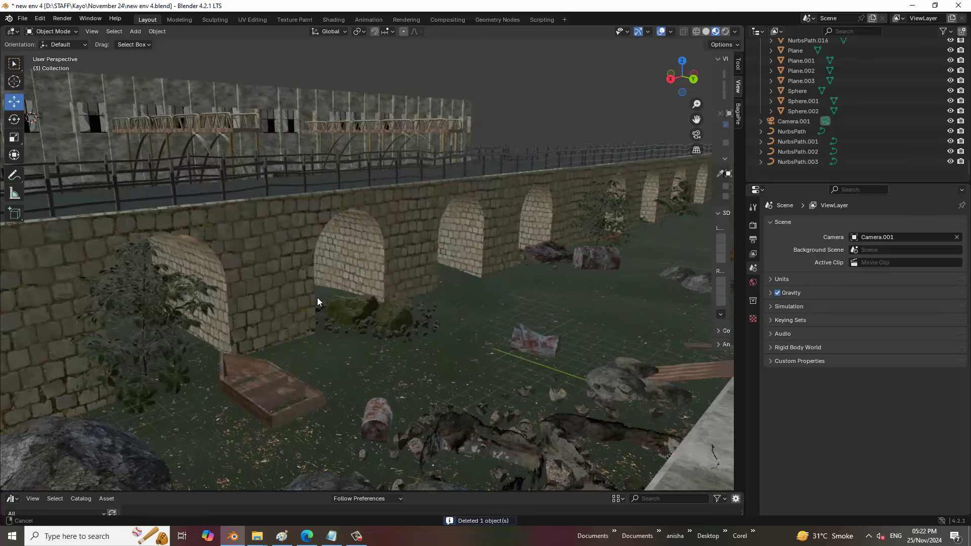
Step: Orbit along the road and select the tyre Cylinder.028 to show its Material.035 nodes
scroll(318, 298, "up", 3)
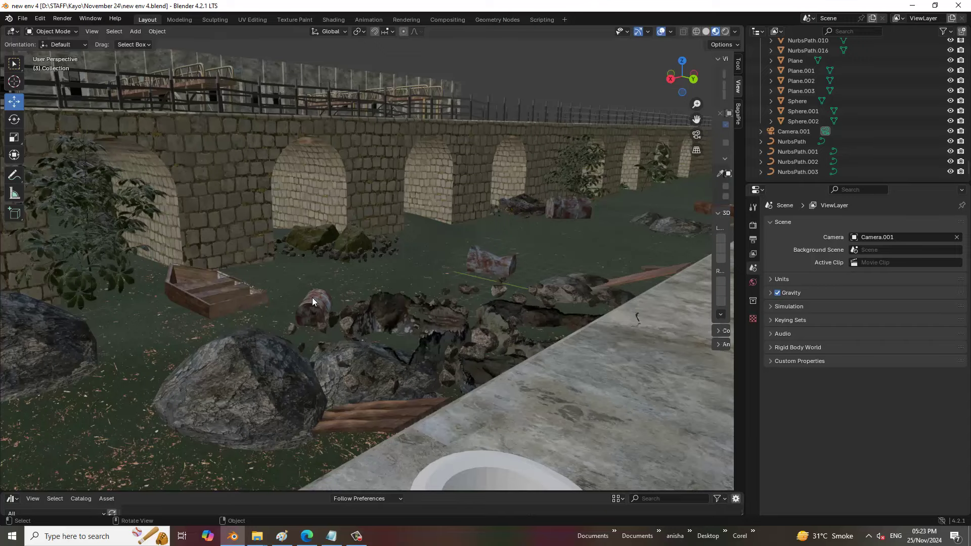
scroll(324, 322, "down", 5)
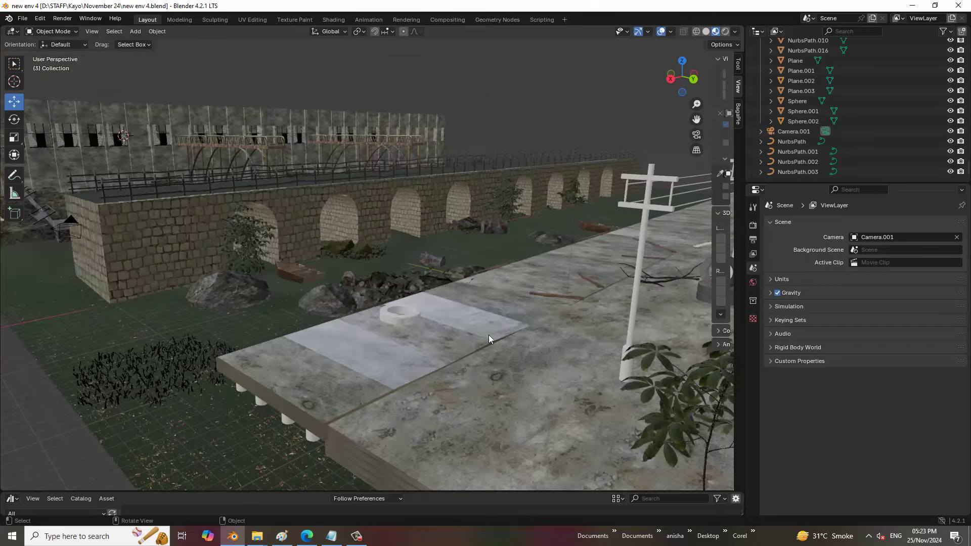
mouse_move(488, 335)
middle_mouse_down()
mouse_move(442, 329)
mouse_move(521, 223)
middle_mouse_up()
left_click(523, 213)
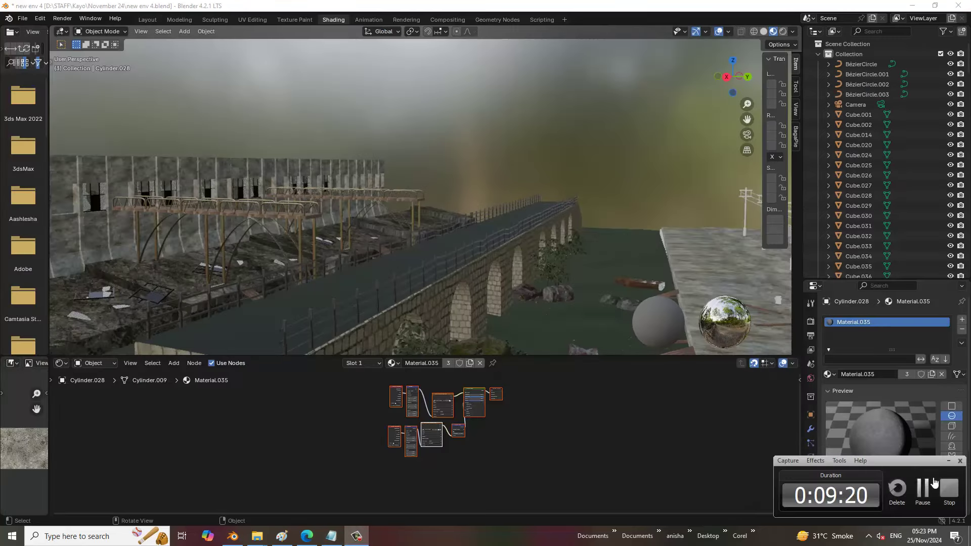
Step: Select all nodes of the tyre's Material.035 node tree
left_click(432, 427)
left_click_drag(375, 488, 533, 384)
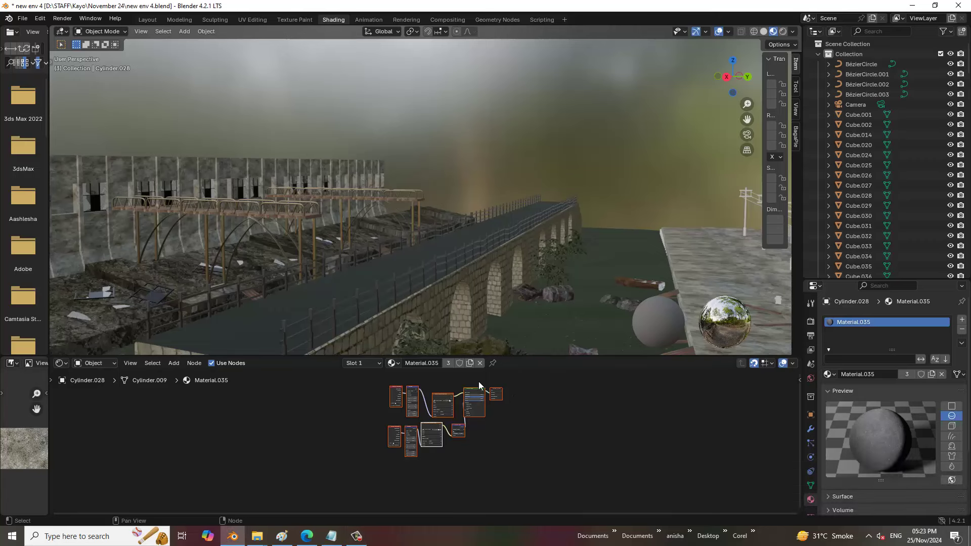
scroll(564, 223, "up", 3)
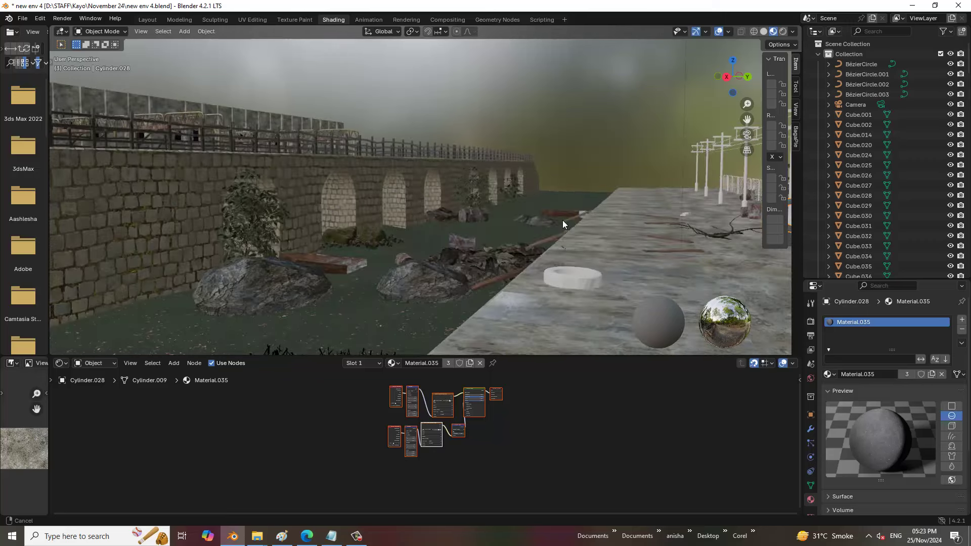
scroll(557, 195, "up", 3)
Step: Select the white cylinder Cylinder.037 and delete the two extra nodes from its Material.067
left_click(560, 208)
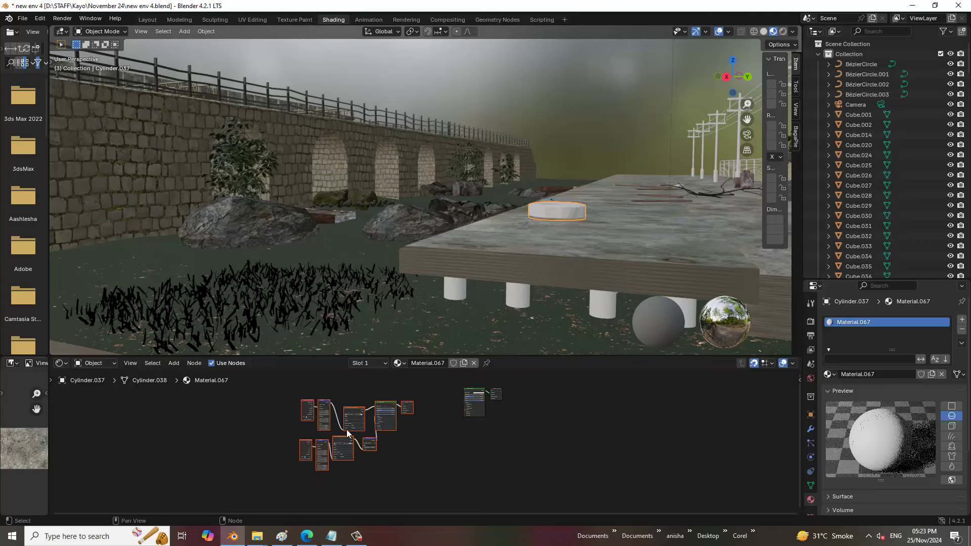
left_click_drag(453, 381, 545, 445)
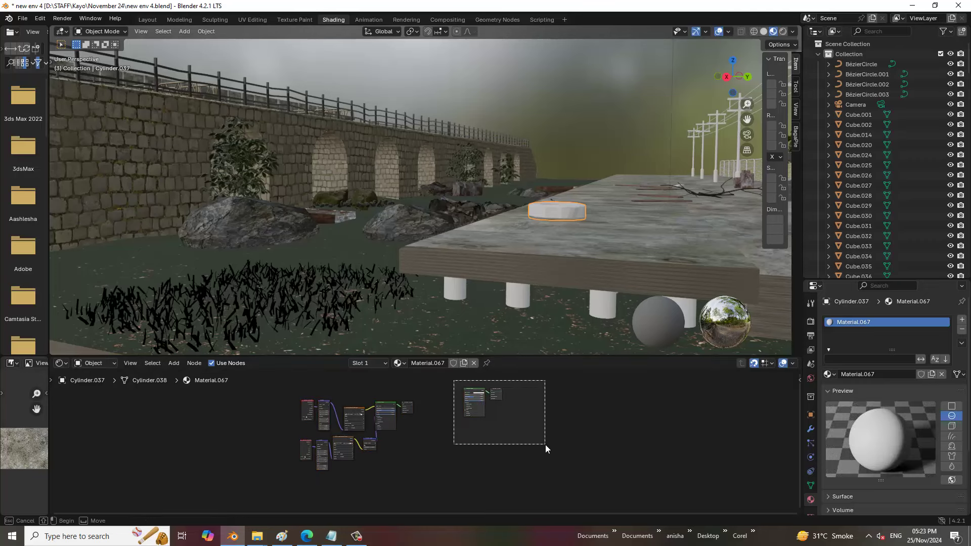
key("Delete")
mouse_move(646, 256)
middle_mouse_down()
mouse_move(660, 244)
mouse_move(539, 205)
mouse_move(524, 136)
middle_mouse_up()
Step: Browse the scene and select the railing fence NurbsPath.004, confirming it has no material
left_click(368, 233)
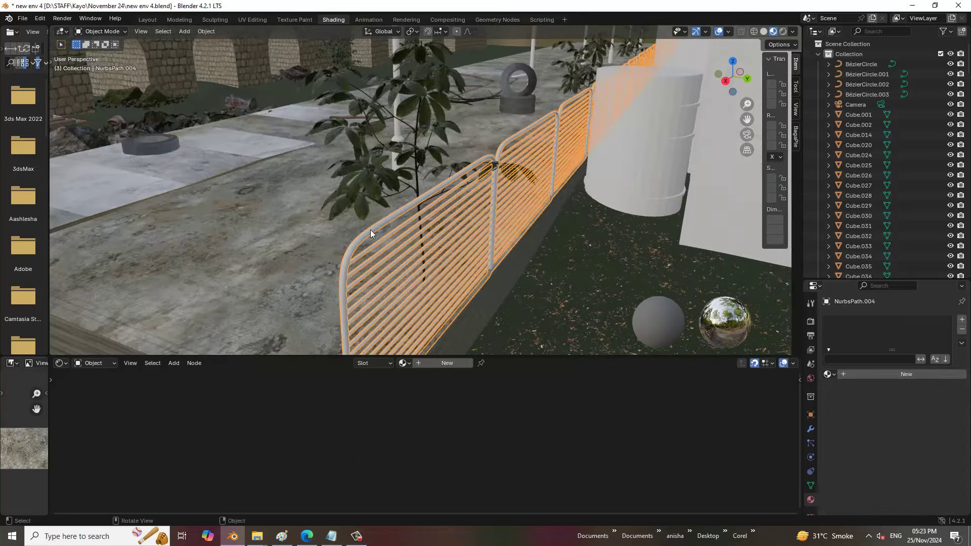
scroll(372, 230, "down", 5)
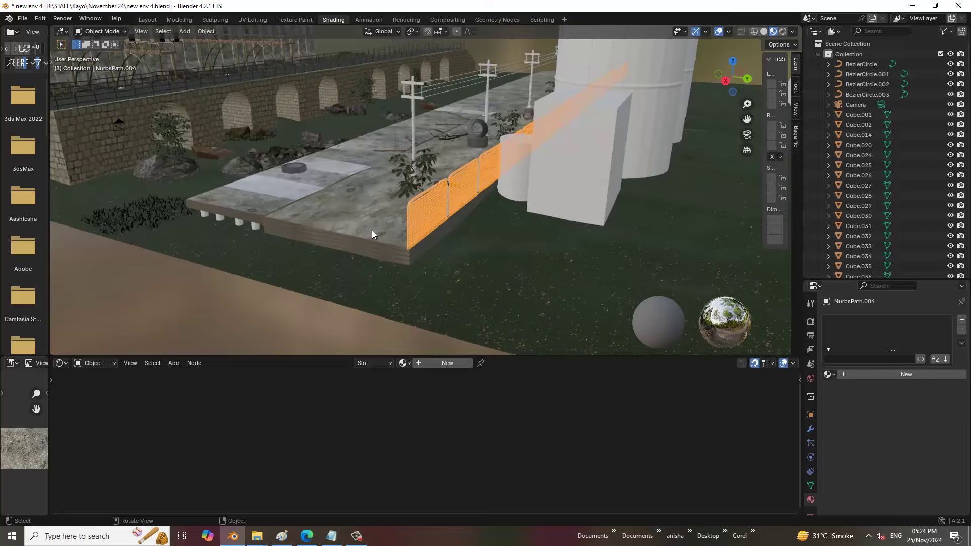
mouse_move(446, 216)
middle_mouse_down("shift")
mouse_move(485, 258)
mouse_move(602, 269)
middle_mouse_up("shift")
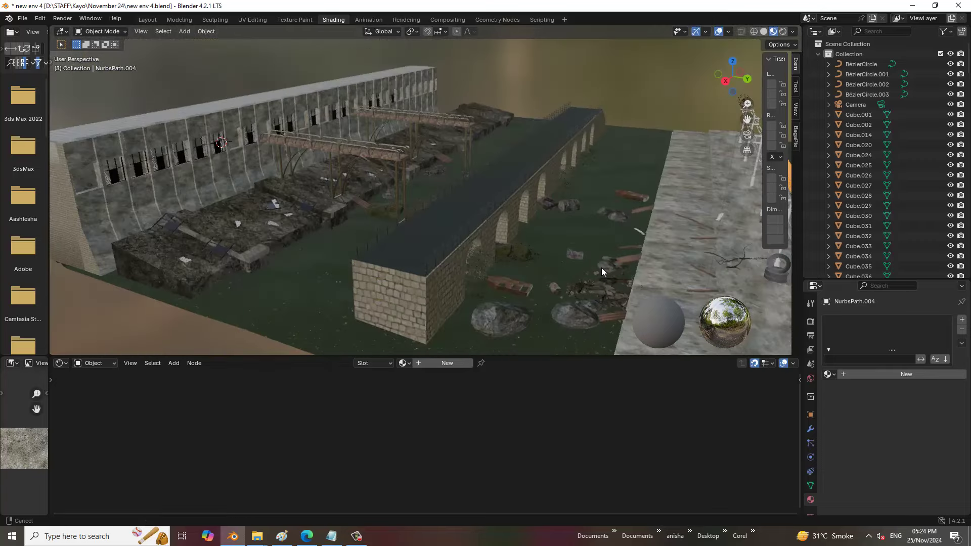
scroll(481, 268, "up", 3)
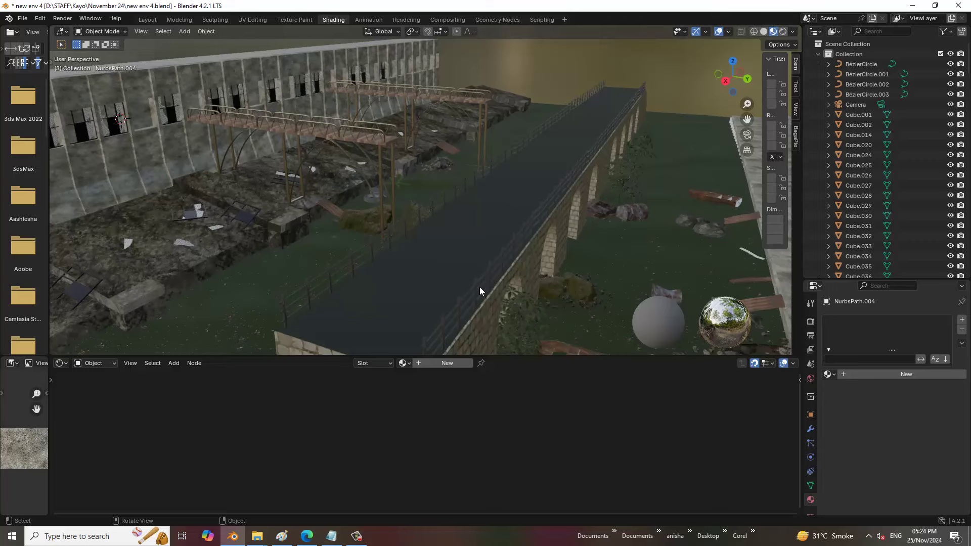
left_click(471, 289)
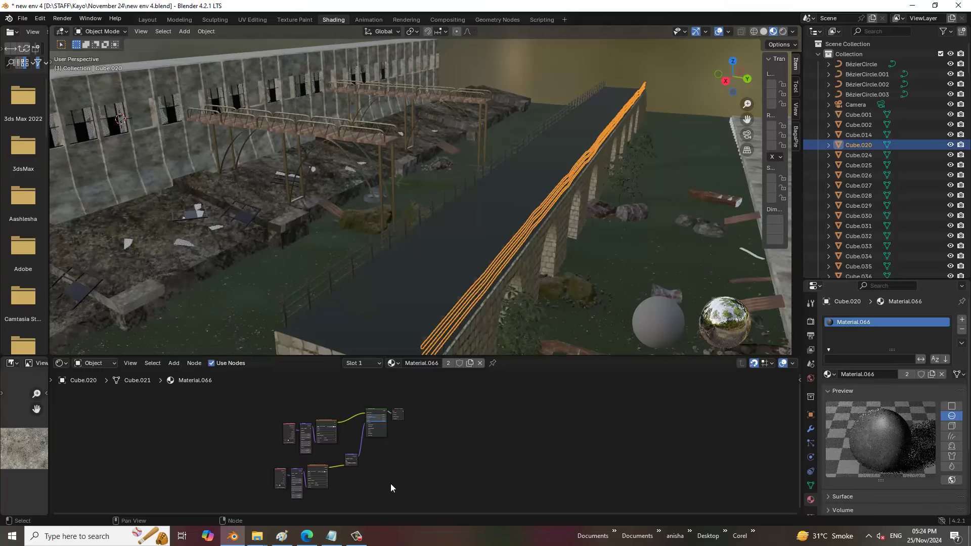
left_click_drag(253, 397, 455, 511)
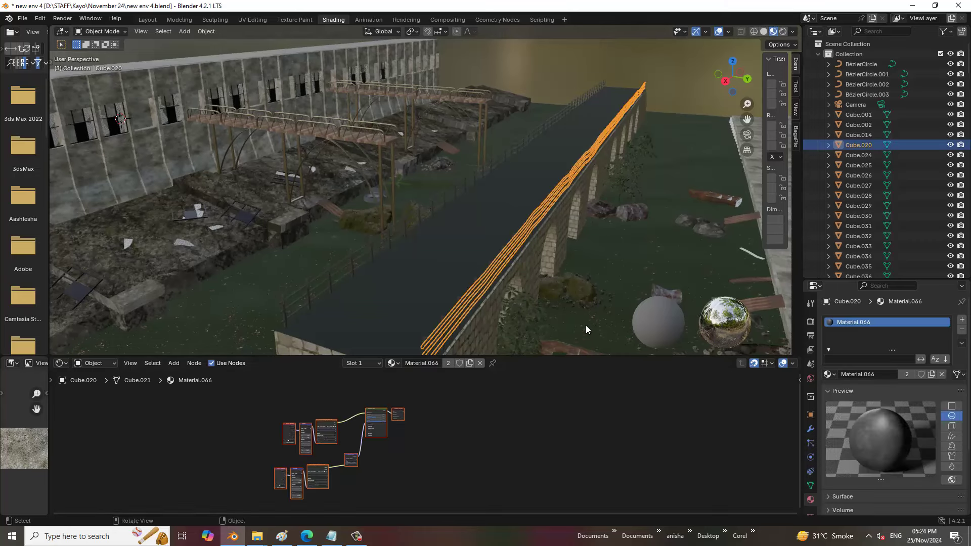
middle_click_drag(586, 326, 301, 129, "shift")
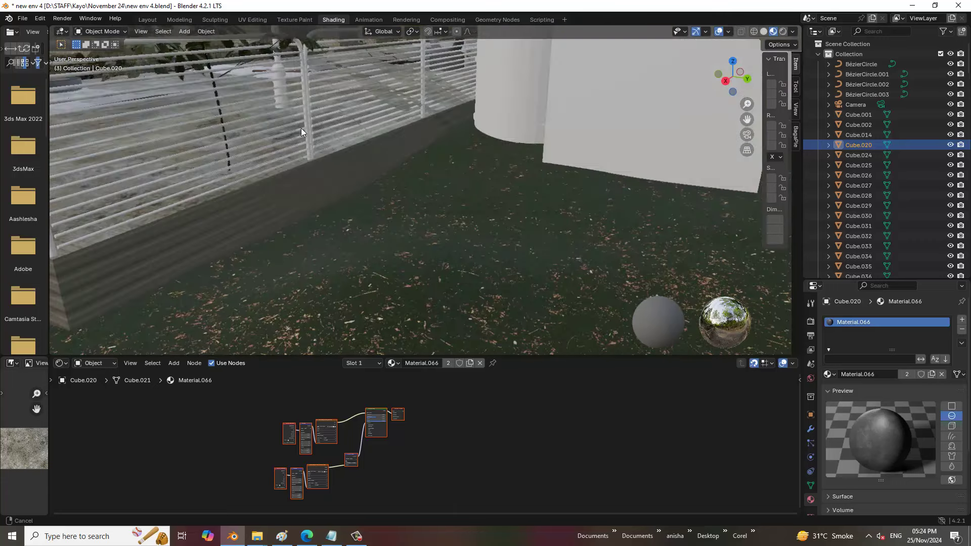
scroll(355, 150, "down", 3)
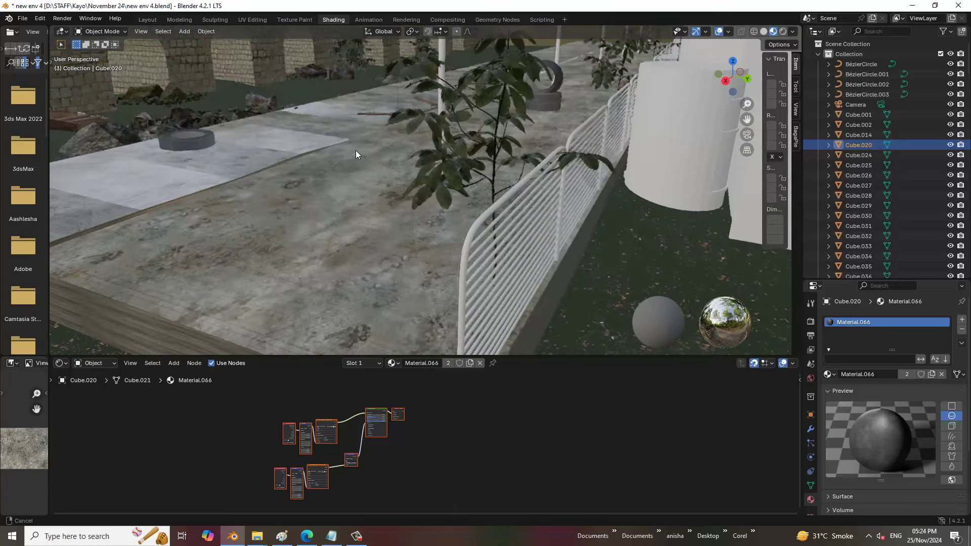
left_click(481, 224)
Step: Add Material.068 to the railing, paste the copied metal nodes and delete the default BSDF and Output
left_click(434, 364)
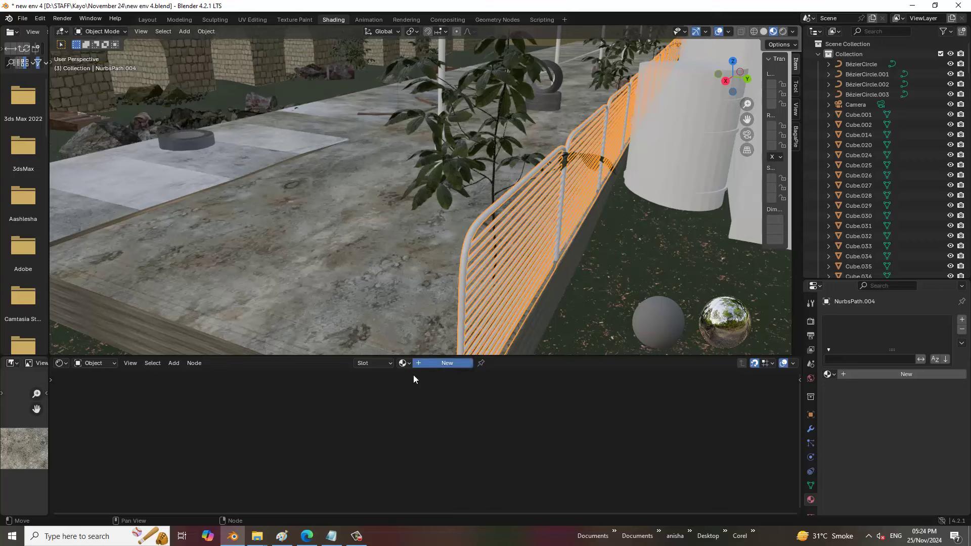
key("ctrl+v")
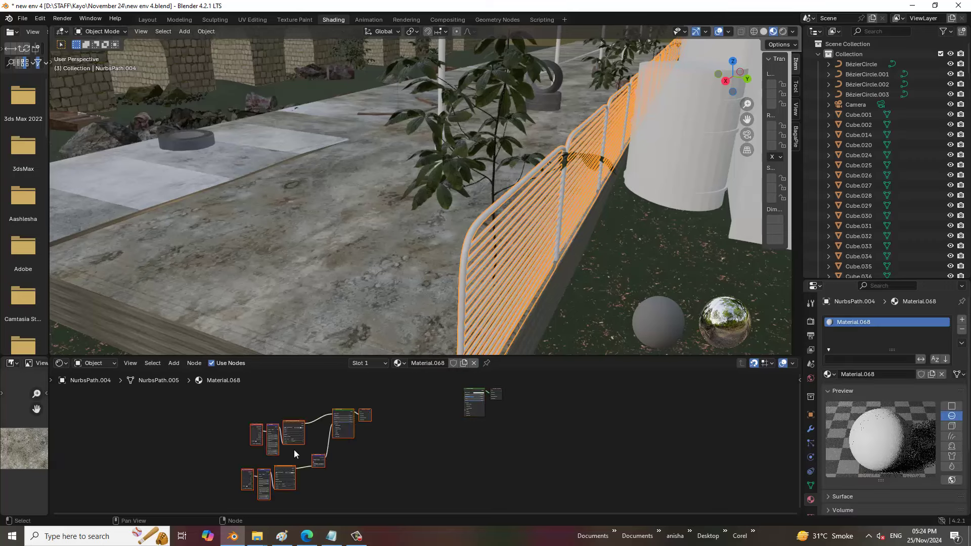
left_click_drag(455, 386, 544, 451)
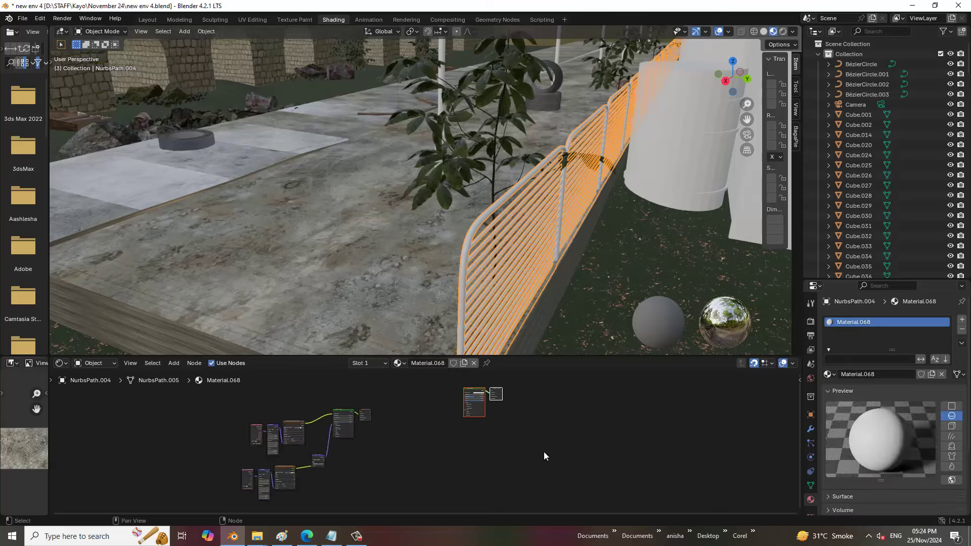
key("Delete")
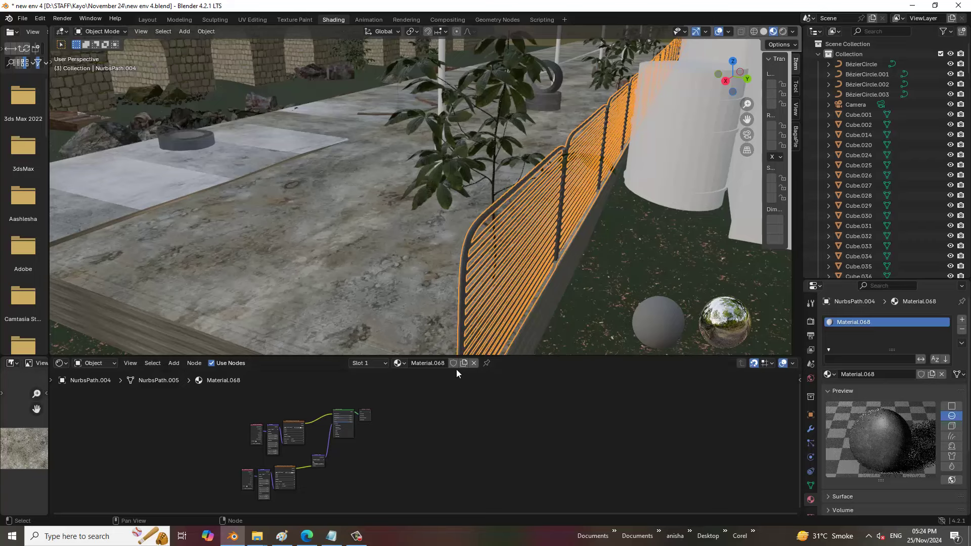
key("KP_0")
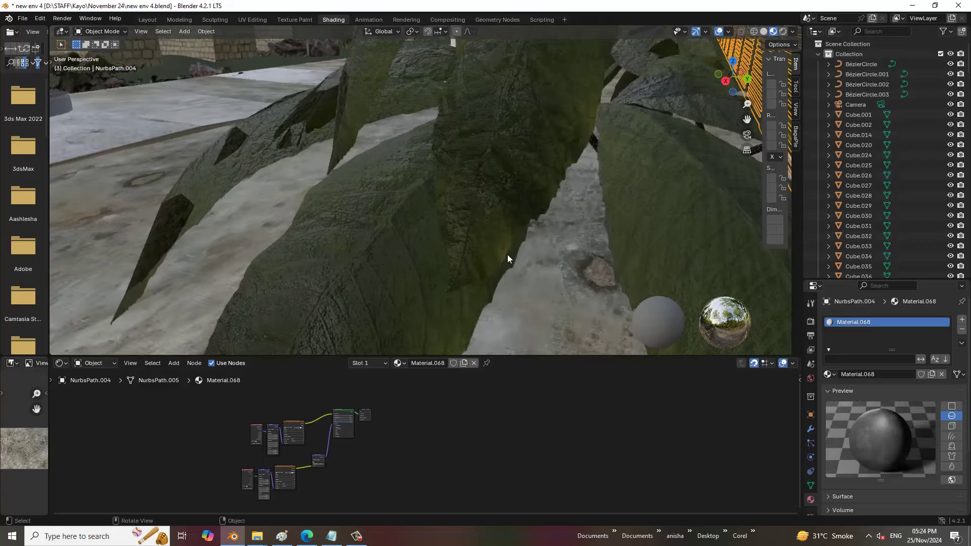
key("KP_0")
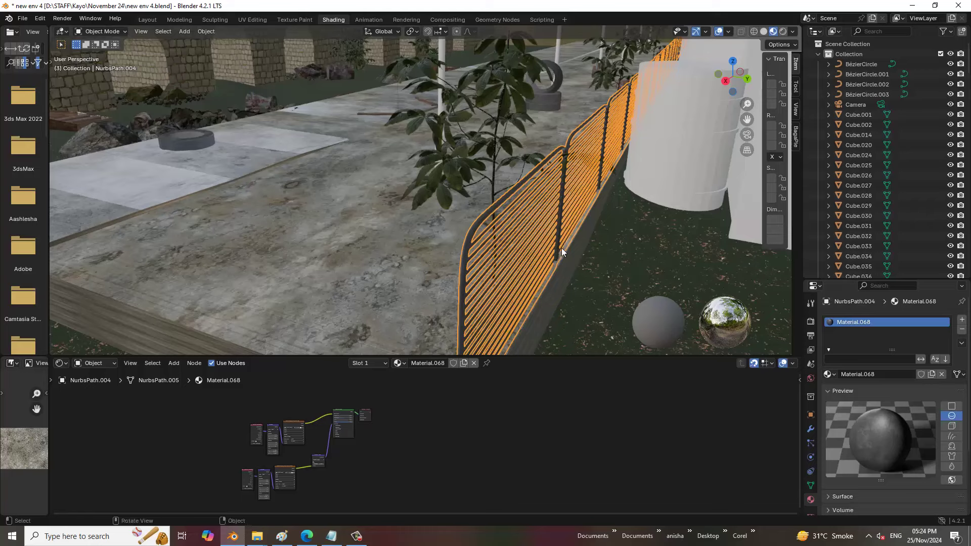
mouse_move(562, 248)
middle_mouse_down()
mouse_move(596, 245)
mouse_move(633, 165)
mouse_move(514, 284)
middle_mouse_up()
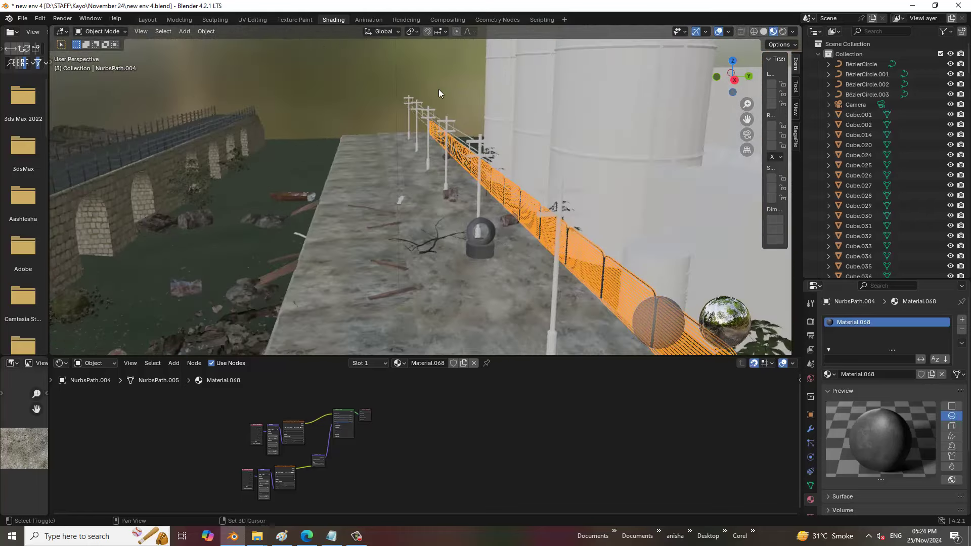
mouse_move(459, 120)
middle_mouse_down("ctrl")
mouse_move(546, 272)
mouse_move(540, 242)
middle_mouse_up("ctrl")
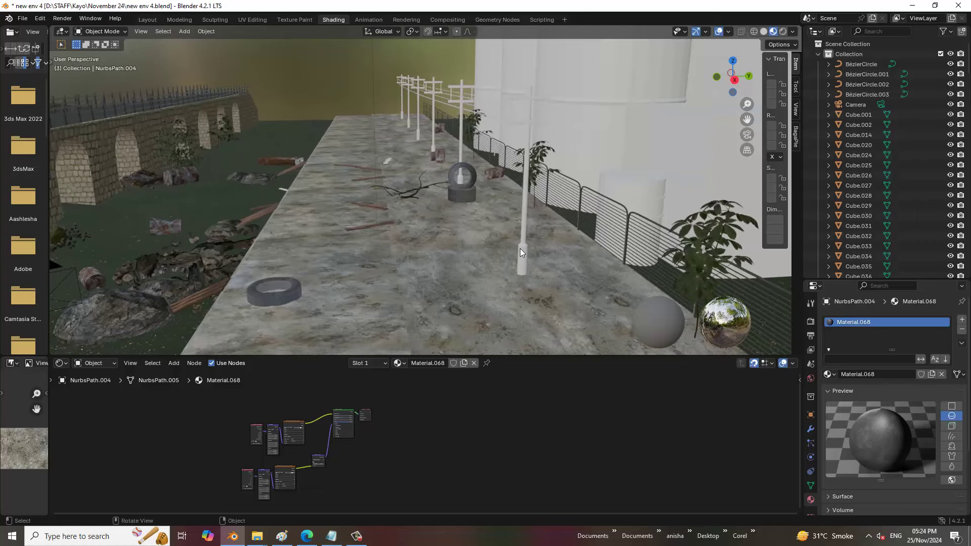
Step: Give a lamp pole new Material.069 with the pasted metal nodes, deleting the default BSDF and Output
left_click(521, 246)
left_click(447, 362)
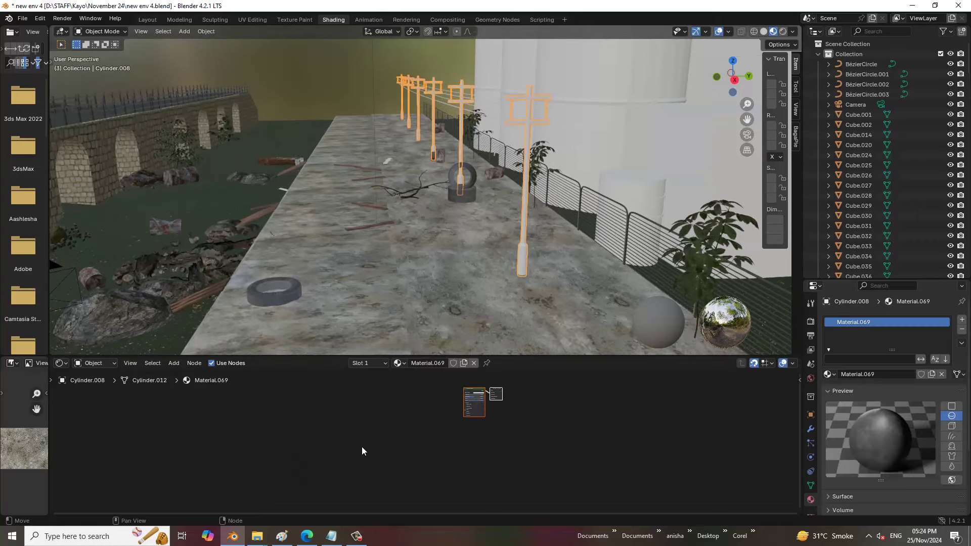
key("ctrl+v")
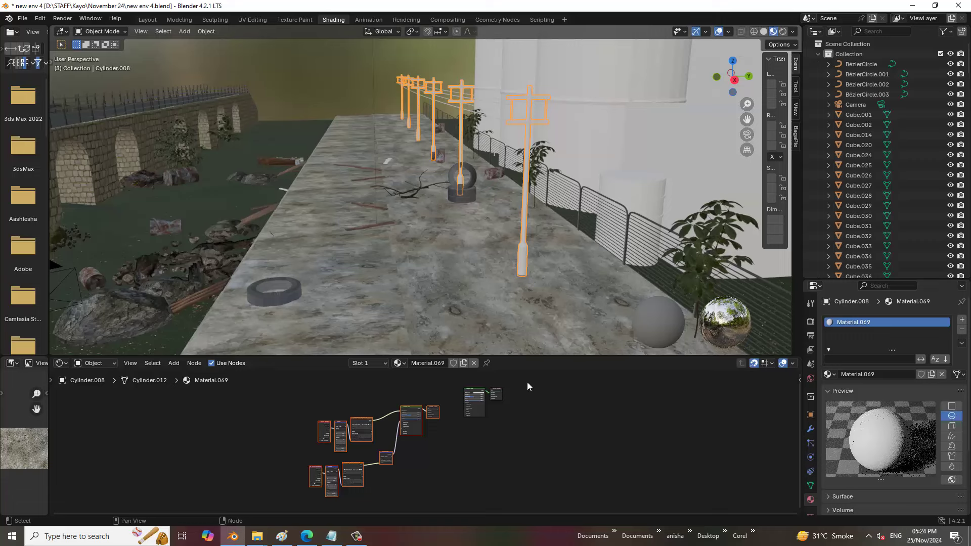
left_click_drag(450, 445, 536, 372)
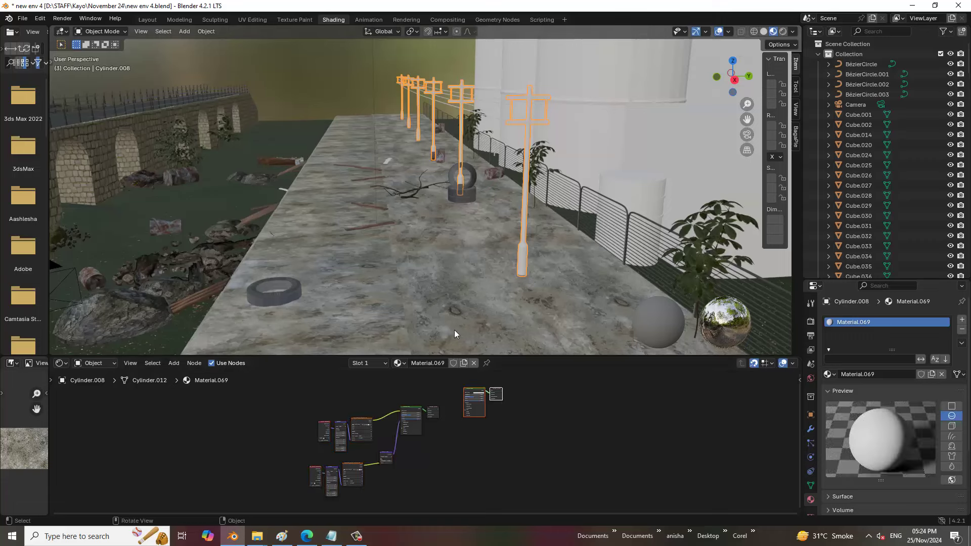
left_click_drag(448, 377, 523, 450)
key("Delete")
Step: Select every lamp pole and hide all other objects so only the poles show
scroll(568, 235, "up", 3)
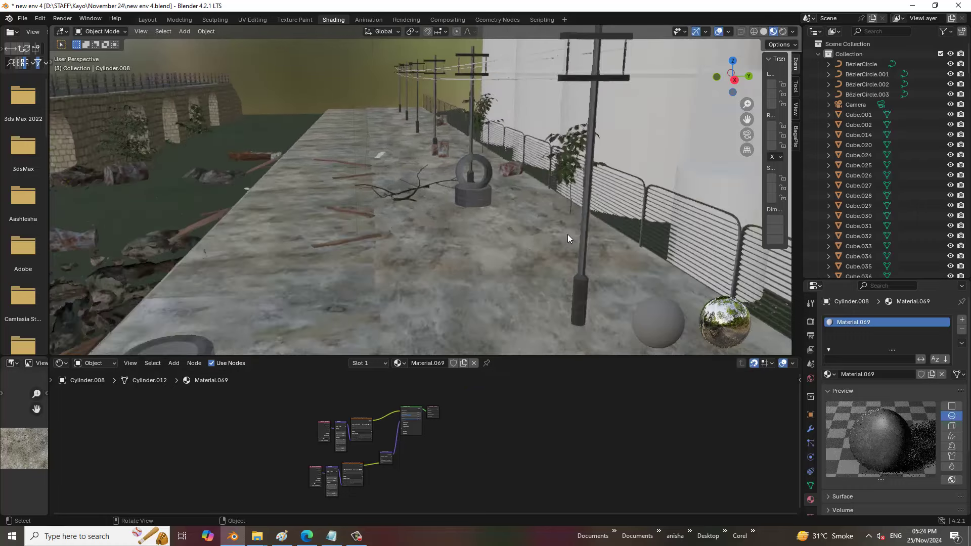
scroll(524, 188, "up", 2)
scroll(533, 214, "up", 2)
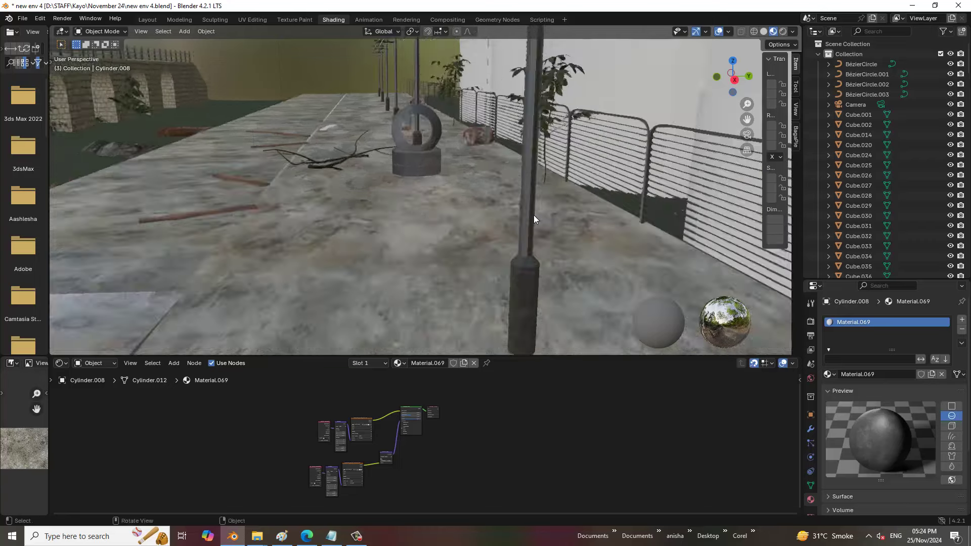
scroll(577, 279, "up", 1)
scroll(572, 276, "down", 1)
left_click(537, 291)
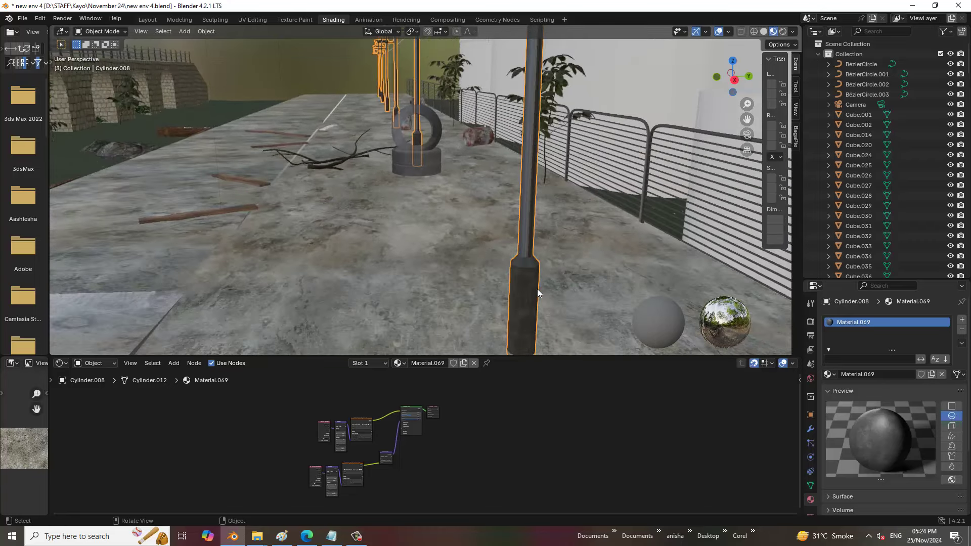
scroll(538, 286, "down", 1)
scroll(541, 281, "down", 1)
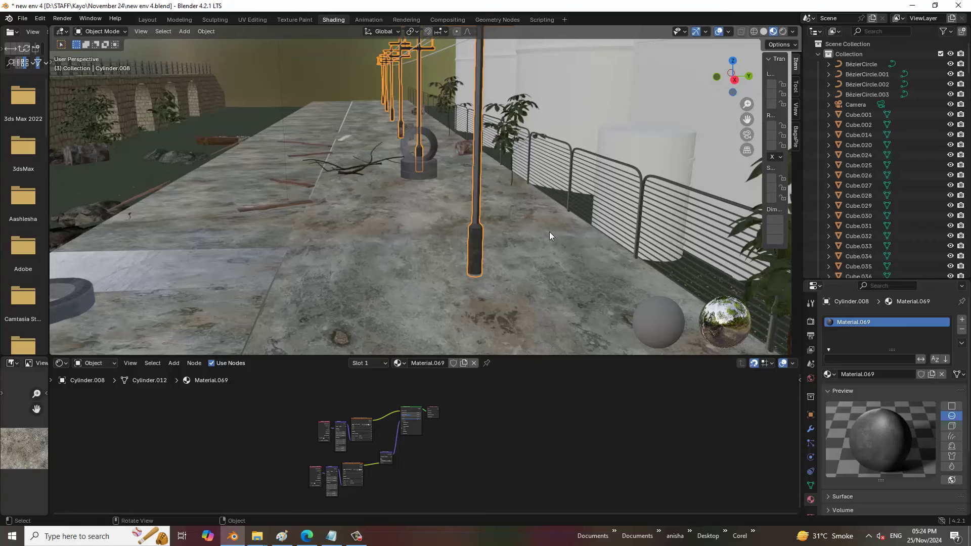
middle_click_drag(570, 168, 541, 185)
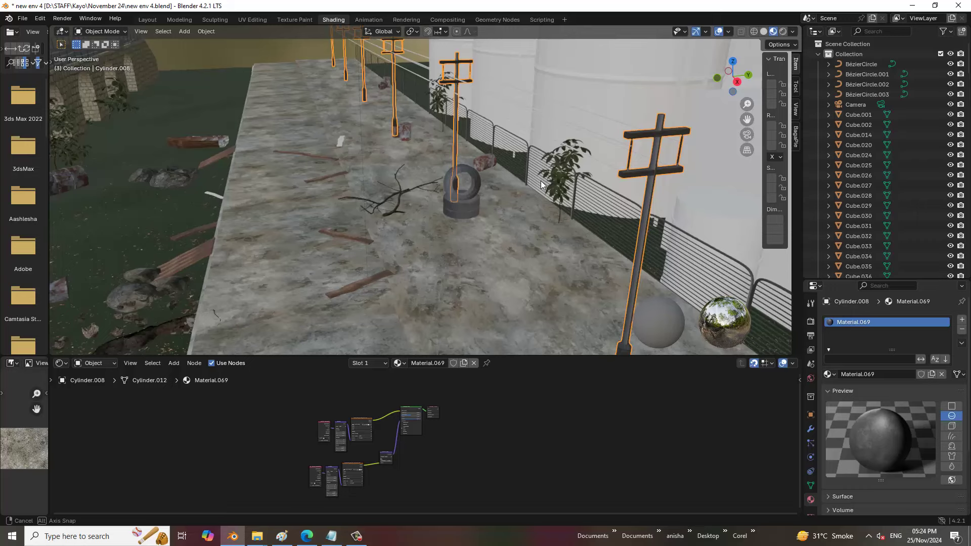
middle_click_drag(542, 185, 533, 179)
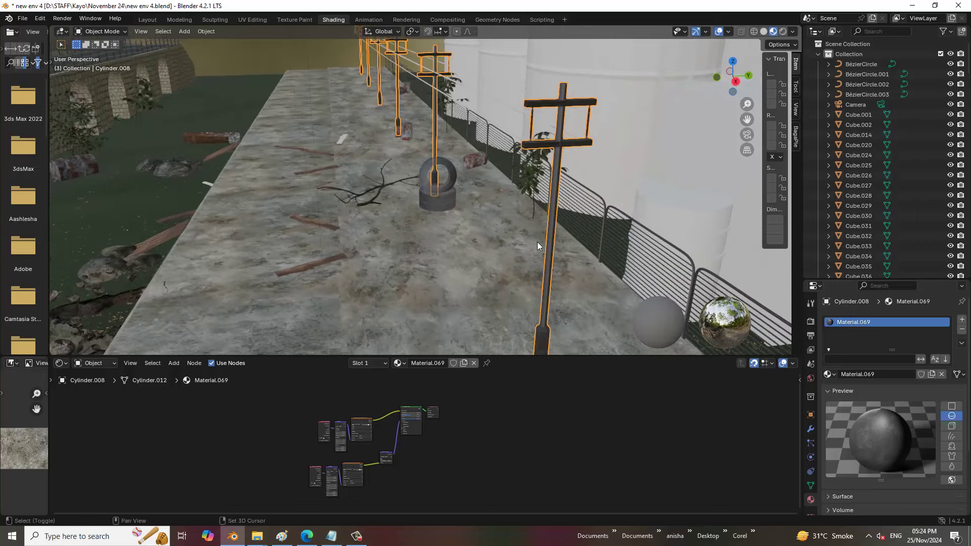
key("shift+h")
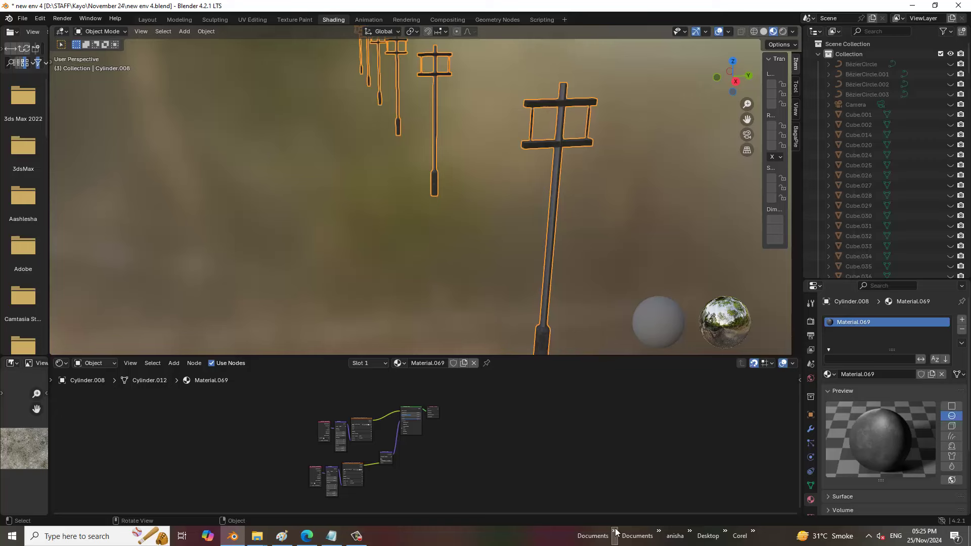
Step: Select the right-hand storage tank Cylinder.011 and hide every other object around it
left_click(357, 537)
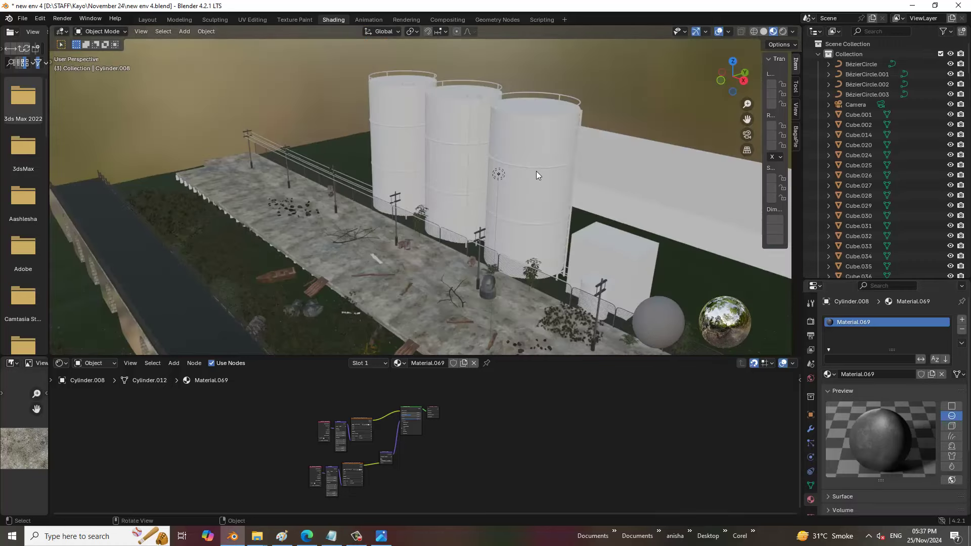
left_click(537, 172)
scroll(536, 165, "up", 2)
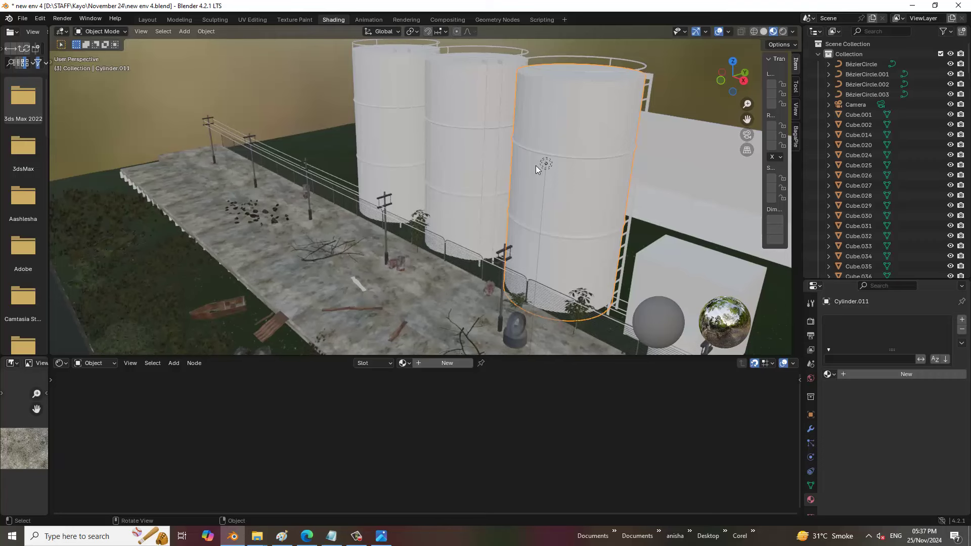
key("shift+h")
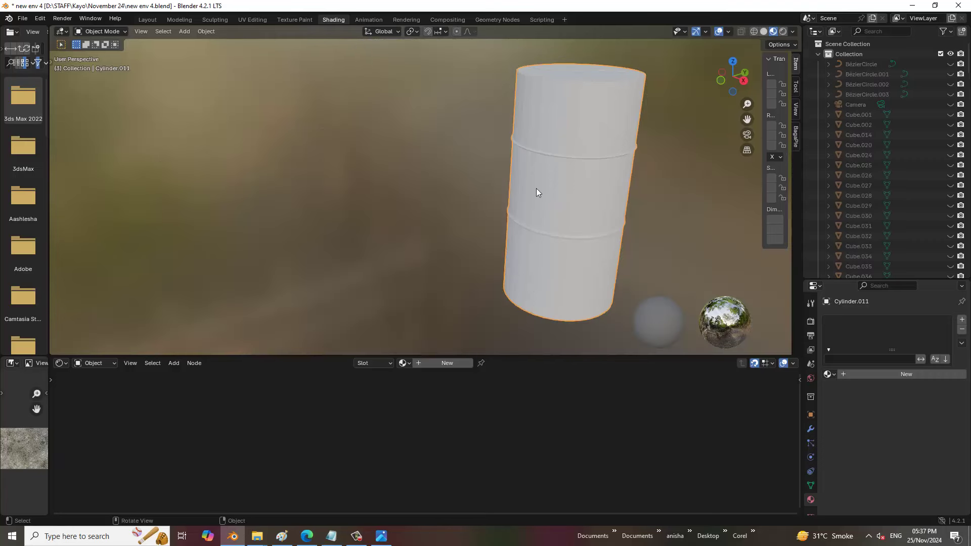
middle_click_drag(537, 188, 515, 184)
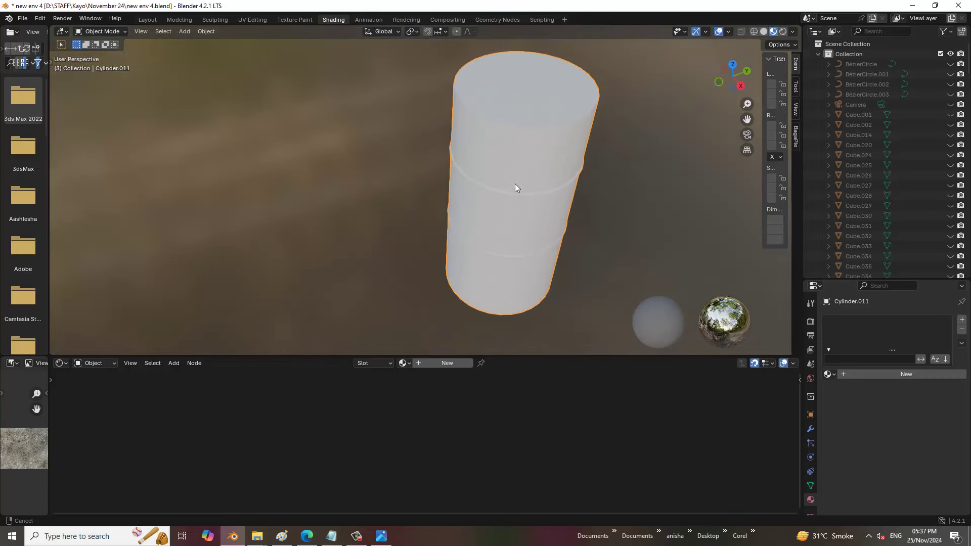
left_click(106, 32)
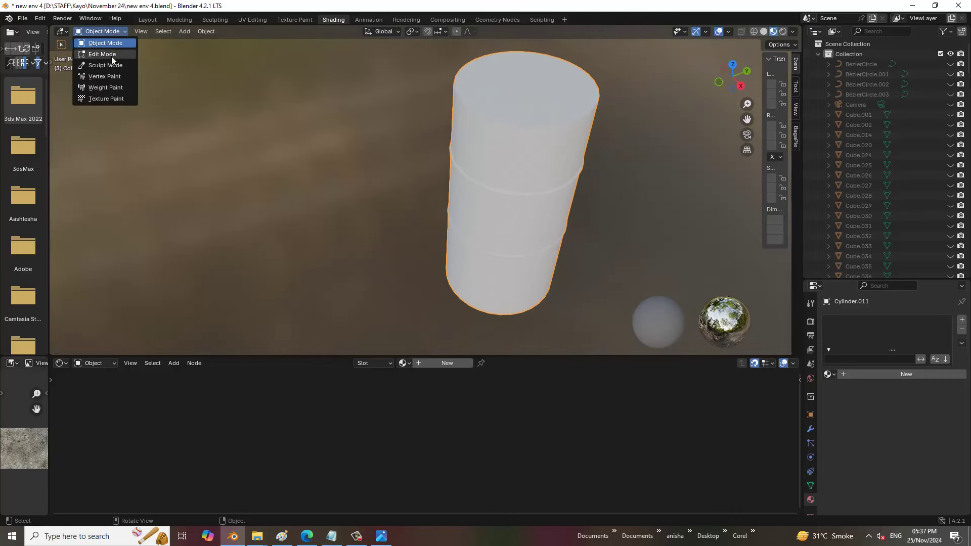
Step: Toggle the tank into Edit Mode and back, then add new Material.070 with default shader nodes
left_click(112, 56)
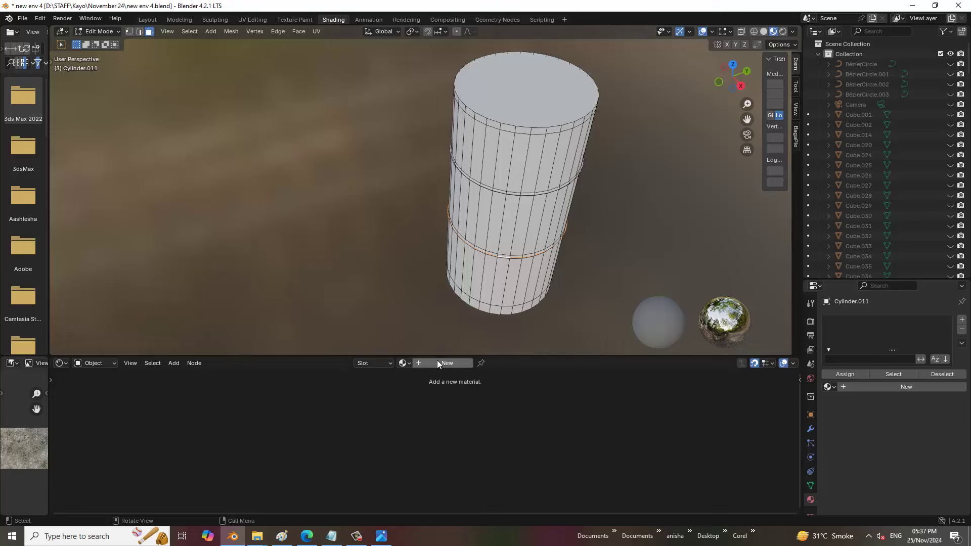
left_click(106, 32)
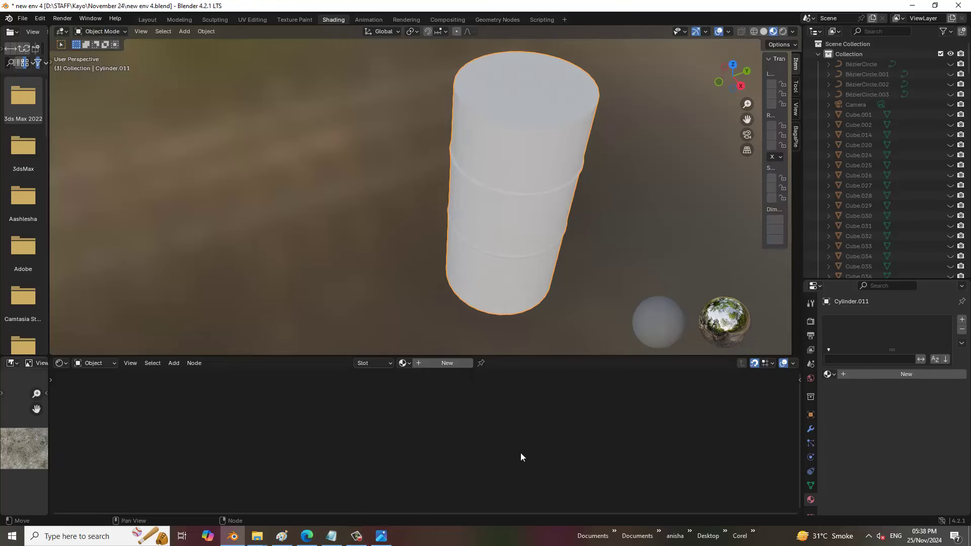
left_click(440, 360)
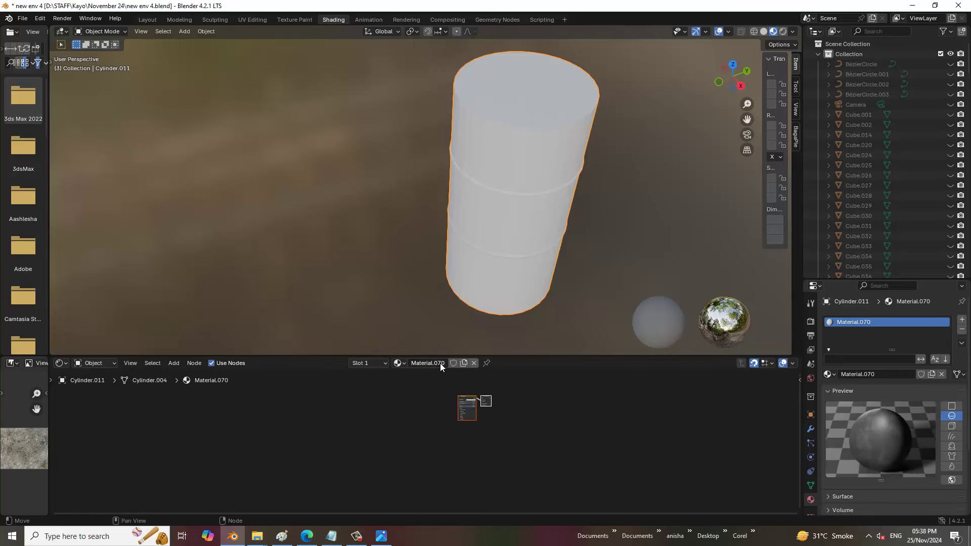
scroll(494, 430, "up", 2)
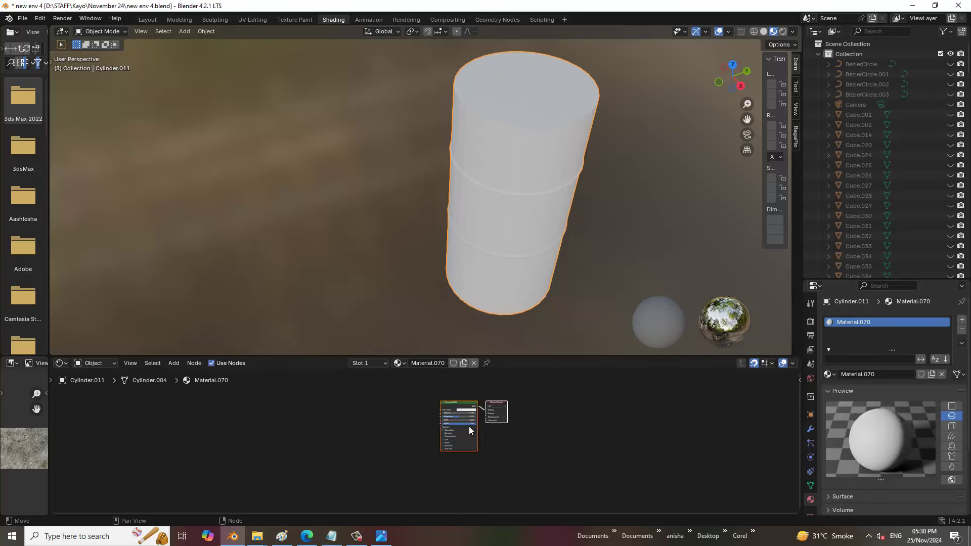
scroll(470, 426, "up", 1)
scroll(506, 435, "up", 2)
scroll(557, 430, "up", 2)
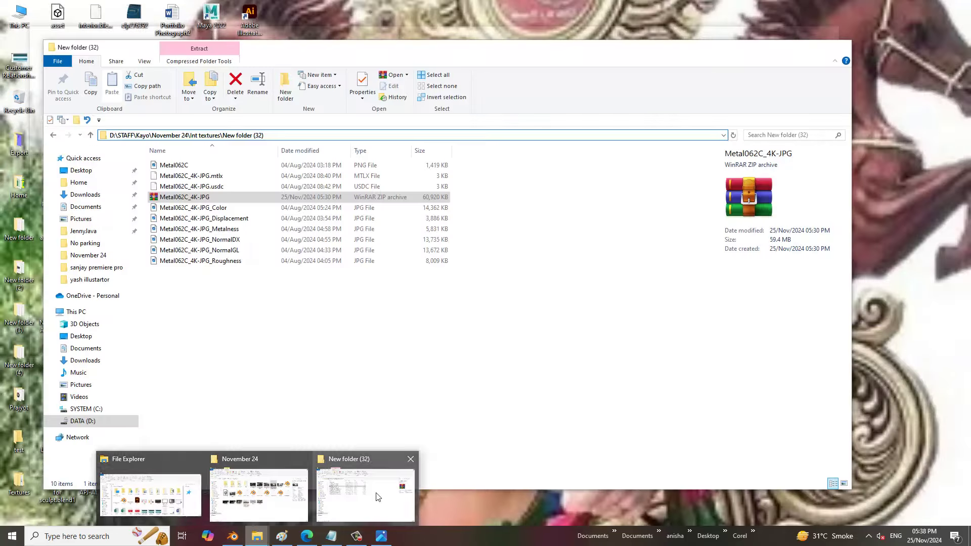
Step: In File Explorer open New folder (32) and drag Metal062C_4K-JPG_Color into Blender
left_click(373, 495)
left_click(247, 285)
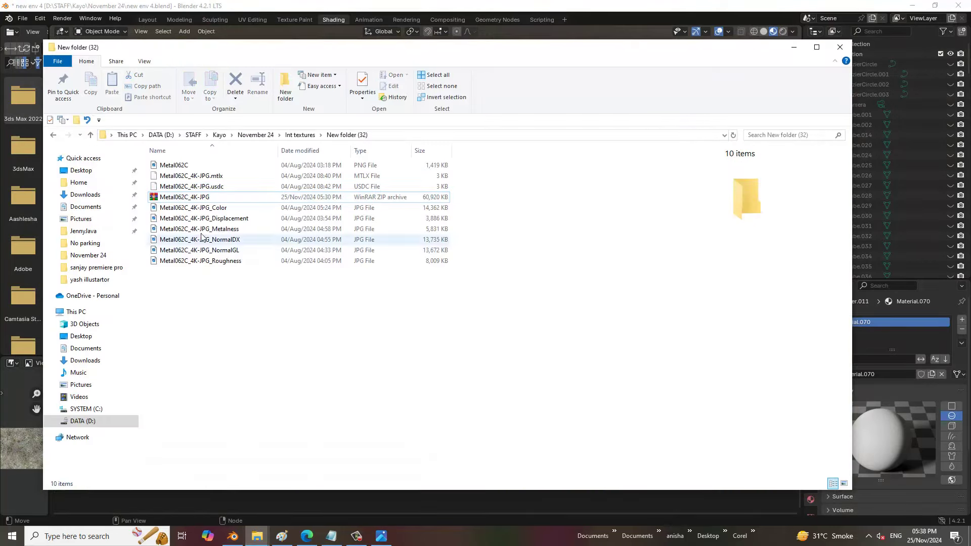
left_click(53, 135)
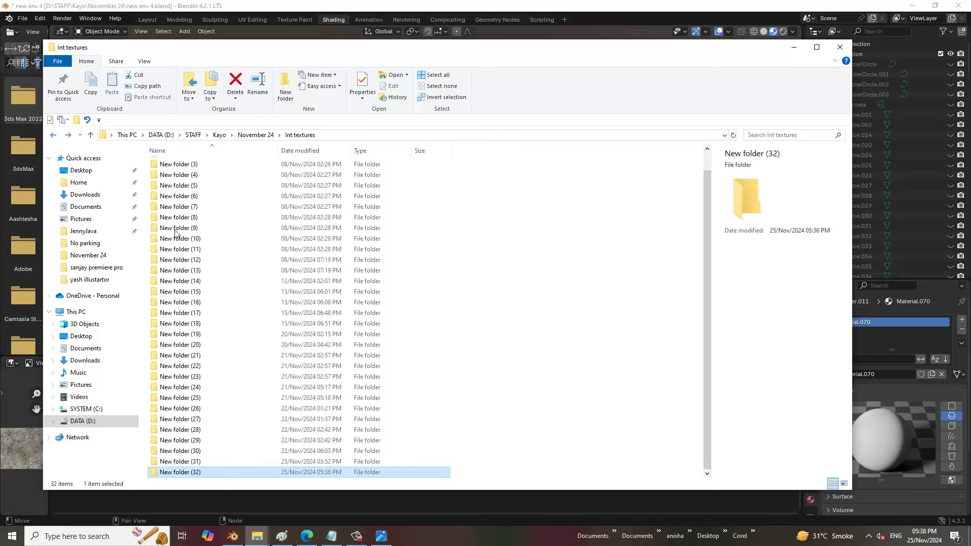
double_click(219, 473)
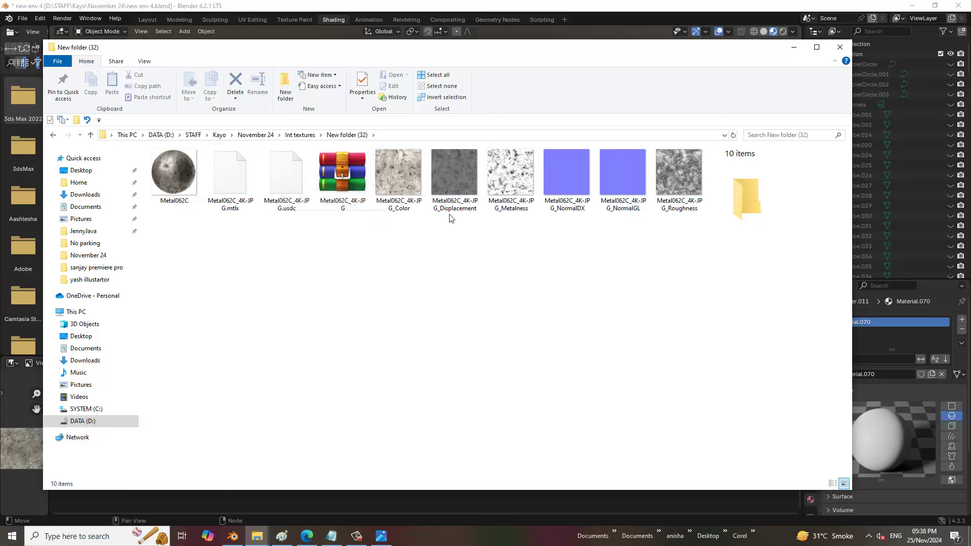
left_click(396, 183)
mouse_move(349, 474)
left_mouse_down()
mouse_move(236, 538)
mouse_move(328, 413)
mouse_move(432, 419)
left_mouse_up()
Step: Add Texture Coordinate and Mapping nodes to the Metal062C Color image, with Mapping Scale set to 5
scroll(395, 420, "up", 1)
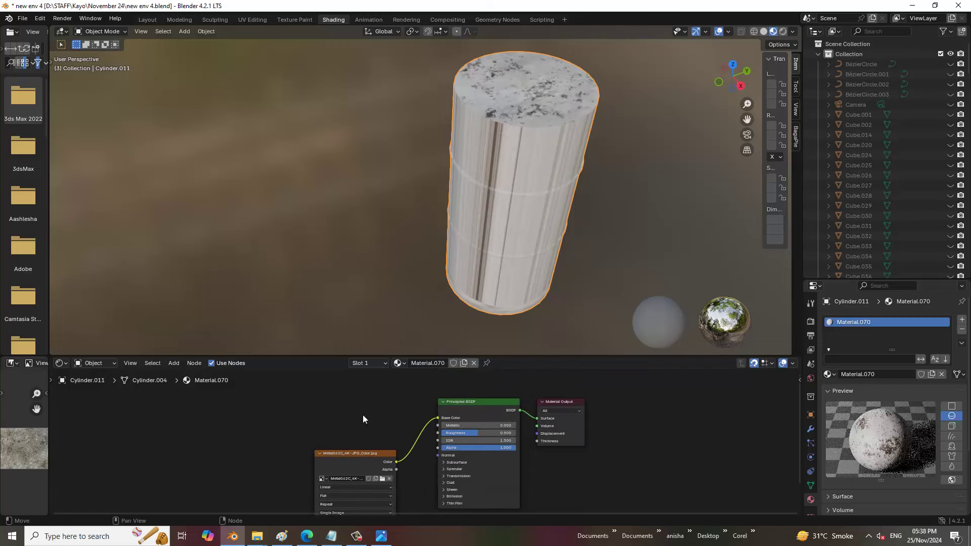
key("ctrl+t")
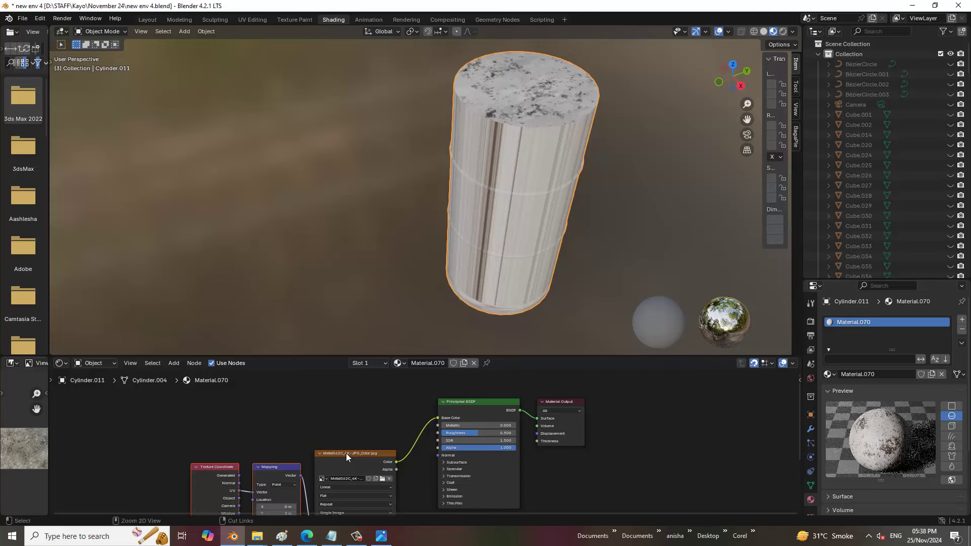
middle_click_drag(335, 450, 338, 383)
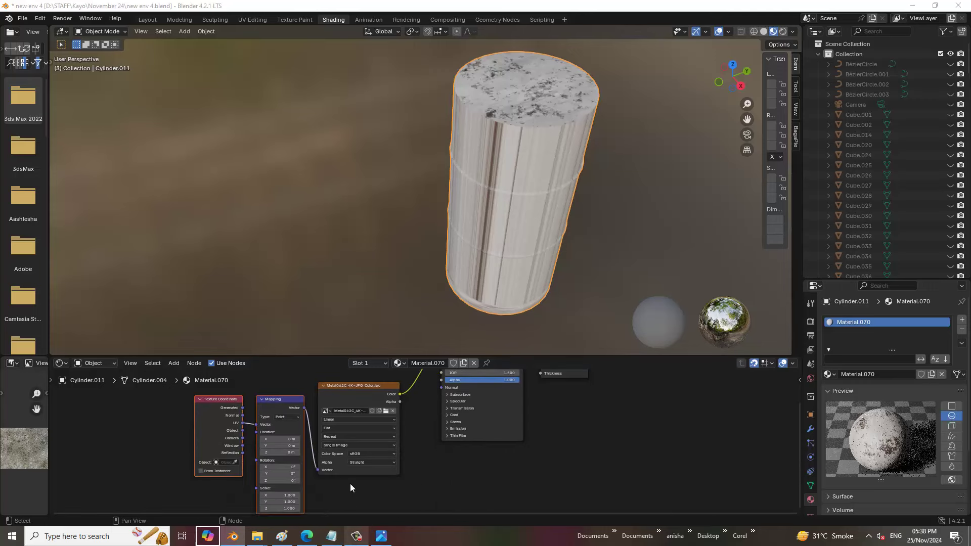
scroll(576, 96, "up", 4)
scroll(574, 149, "down", 4)
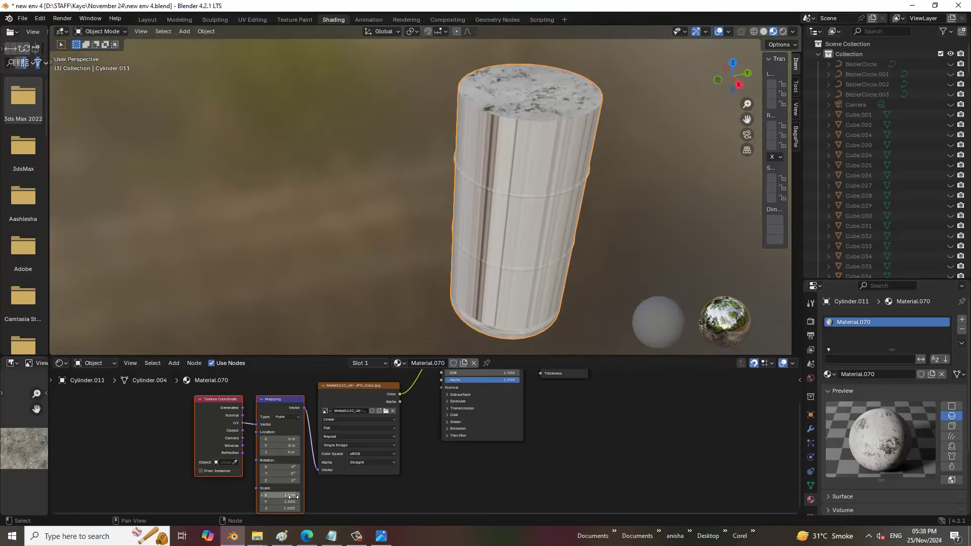
double_click(292, 497)
type("5")
key("Return")
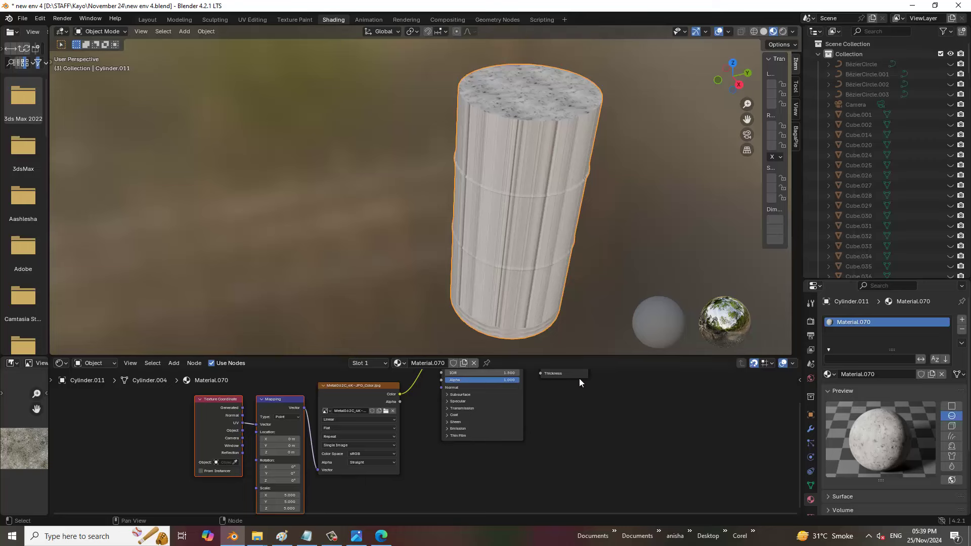
Step: Reposition the node graph and recentre the tank cylinder in the 3D view
scroll(566, 433, "down", 1)
scroll(565, 433, "down", 1)
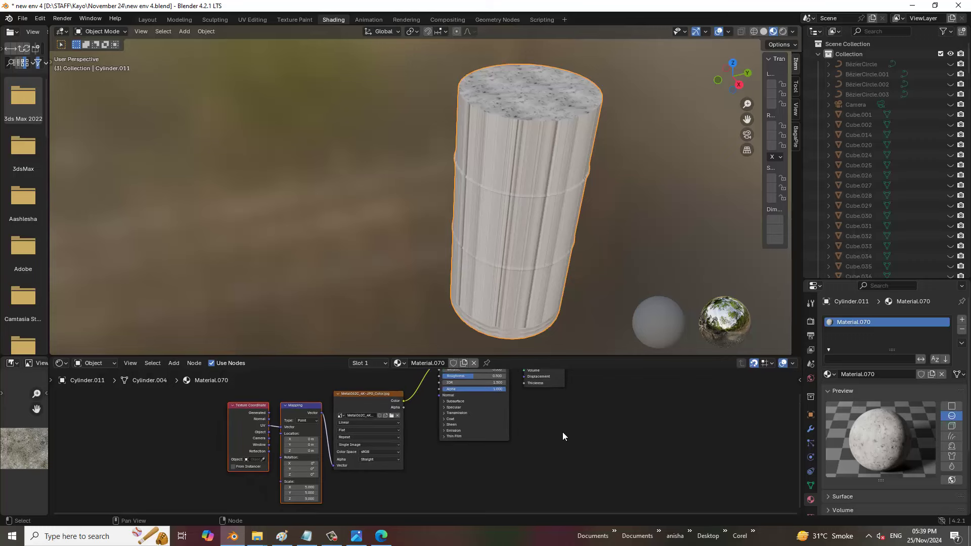
mouse_move(563, 433)
middle_mouse_down("shift")
mouse_move(592, 425)
mouse_move(593, 406)
mouse_move(582, 406)
mouse_move(569, 460)
middle_mouse_up("shift")
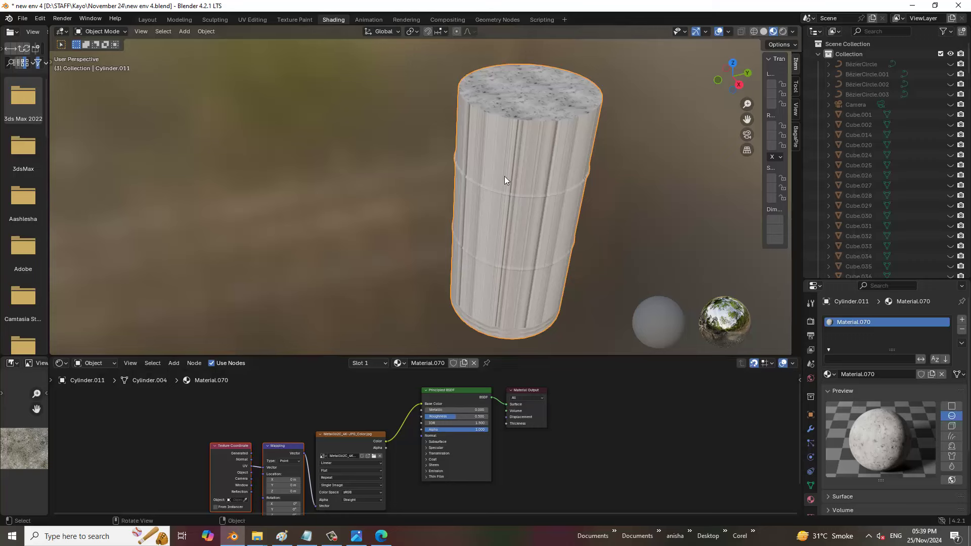
scroll(560, 156, "up", 2)
middle_click_drag(572, 175, 543, 203, "shift")
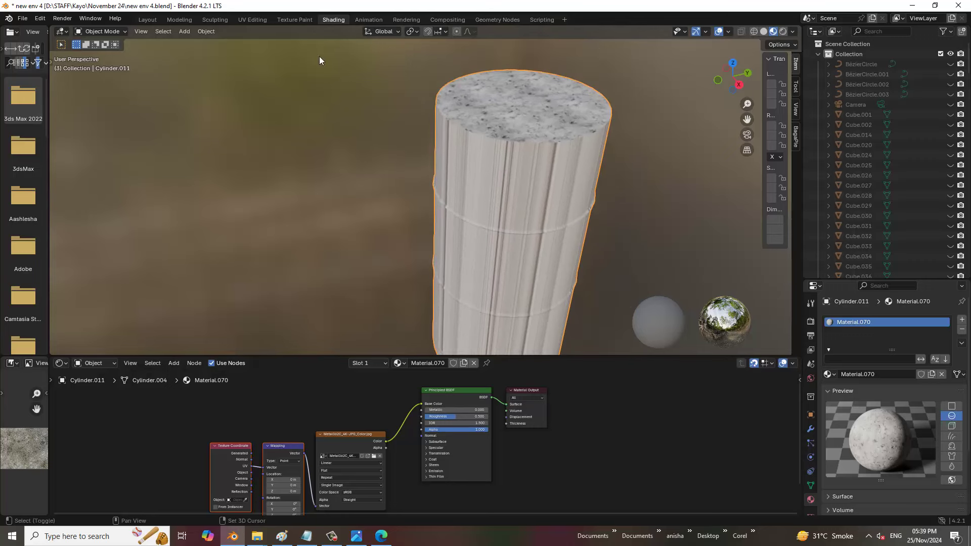
Step: Switch to the UV Editing workspace and zoom in close on the tank cylinder
left_click(247, 23)
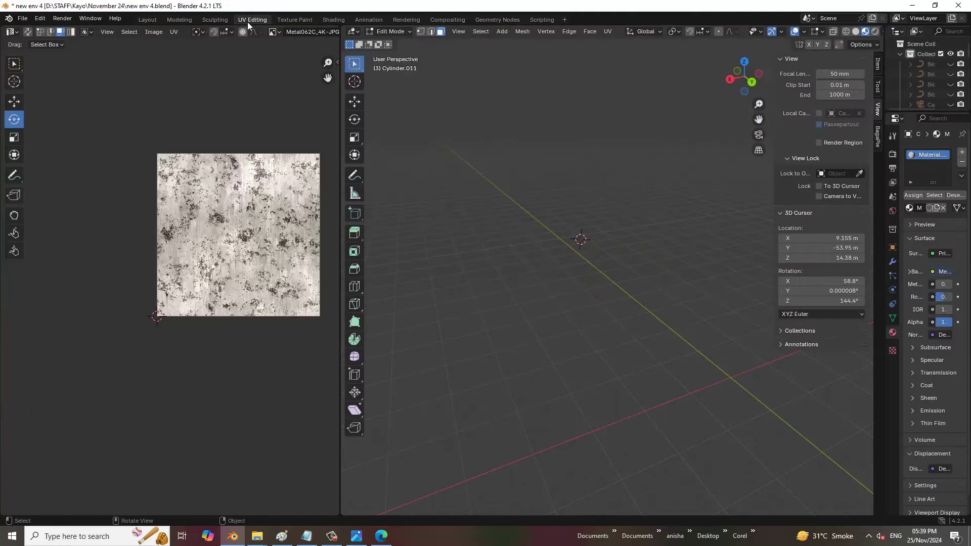
middle_click_drag(684, 278, 559, 335, "shift")
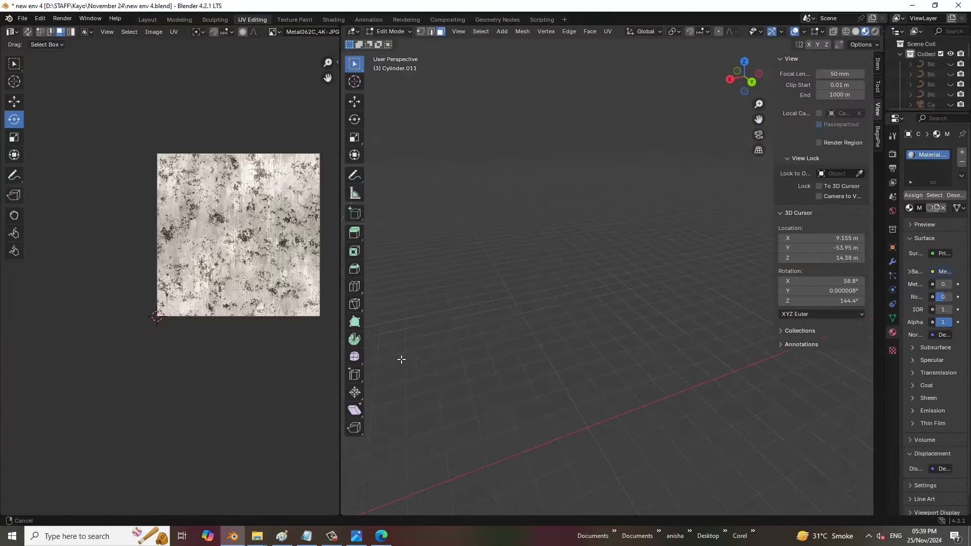
scroll(632, 318, "up", 3)
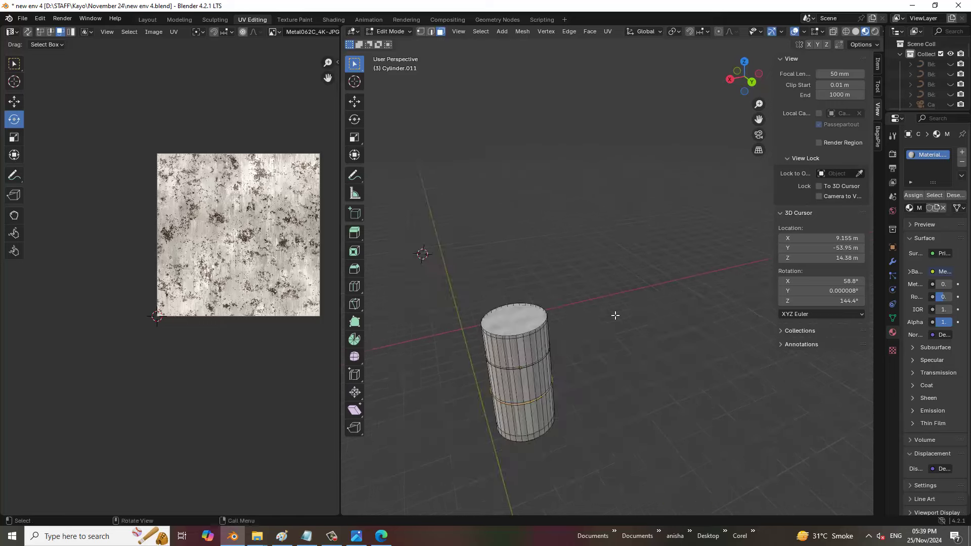
scroll(618, 317, "up", 3)
mouse_move(584, 286)
middle_mouse_down("shift")
mouse_move(570, 303)
mouse_move(606, 353)
middle_mouse_up("shift")
scroll(604, 356, "up", 2)
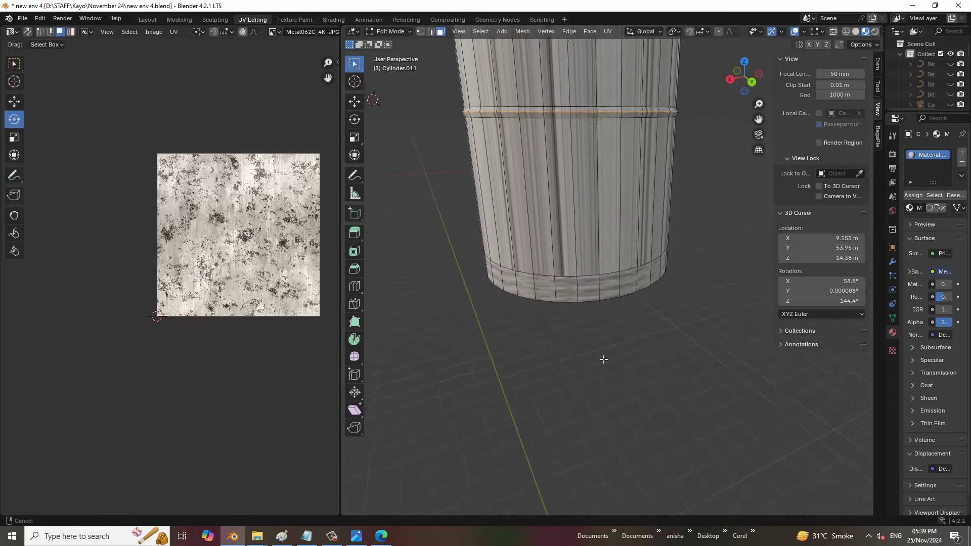
scroll(603, 358, "up", 2)
scroll(541, 305, "up", 3)
scroll(554, 297, "down", 5)
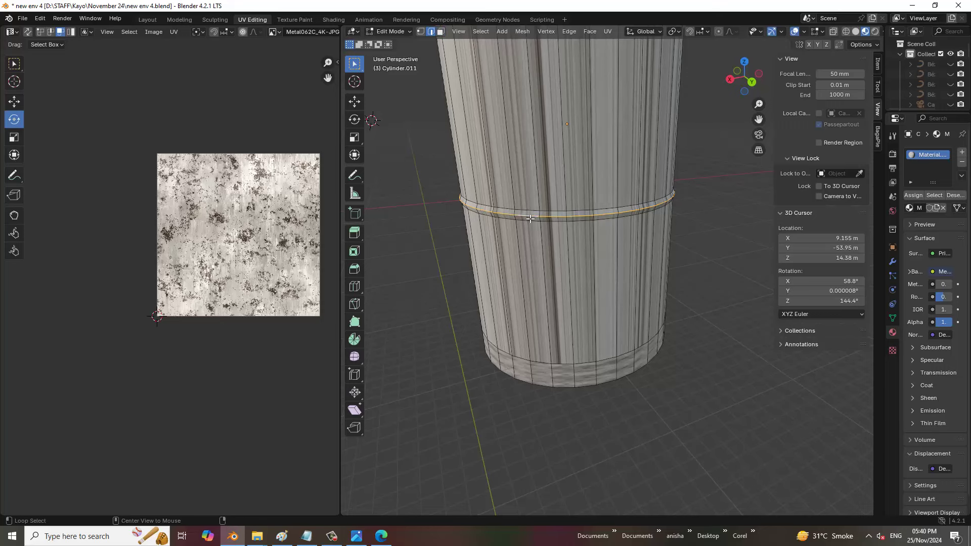
Step: Select the whole cylinder mesh, enable X-ray, and clear all its seams
left_click(546, 219, "alt")
key("Home")
key("a")
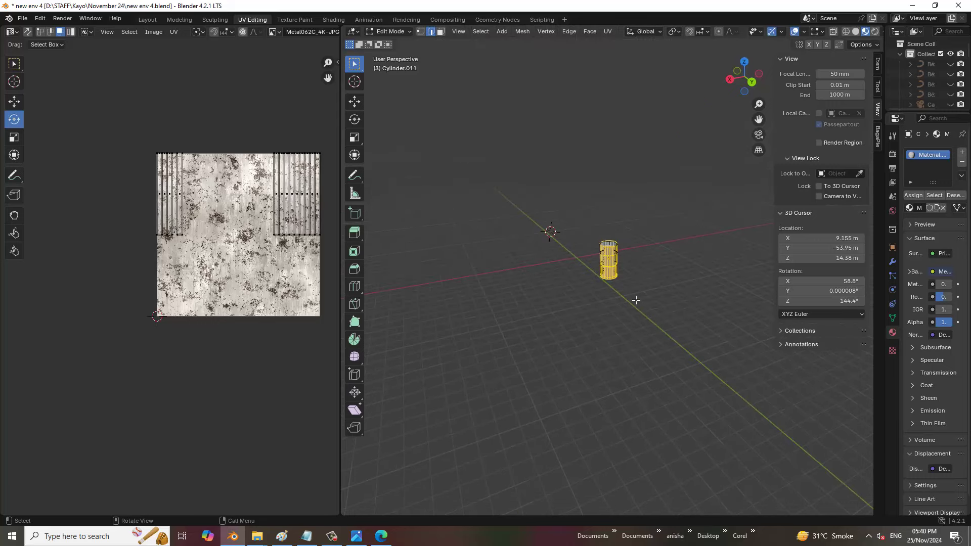
key("KP_Decimal")
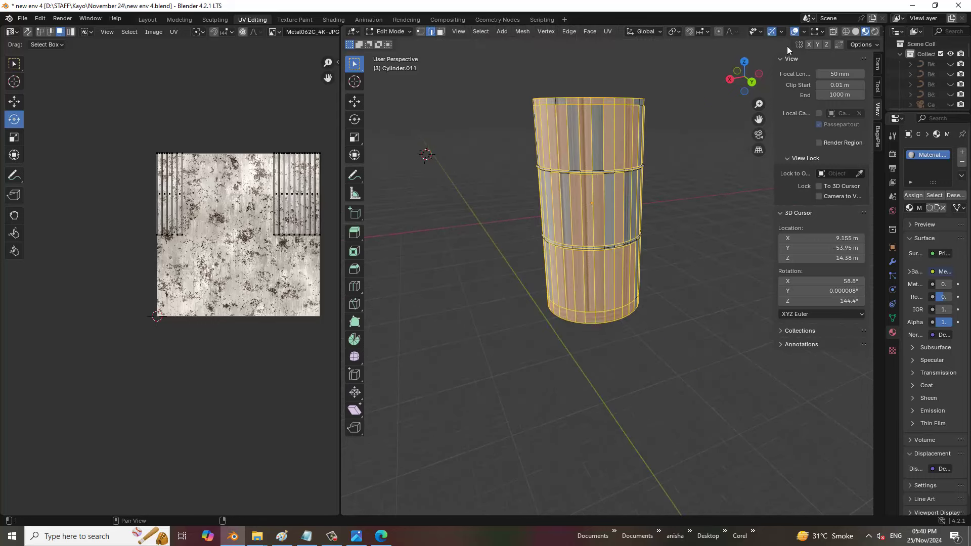
left_click(834, 31)
scroll(588, 199, "down", 5)
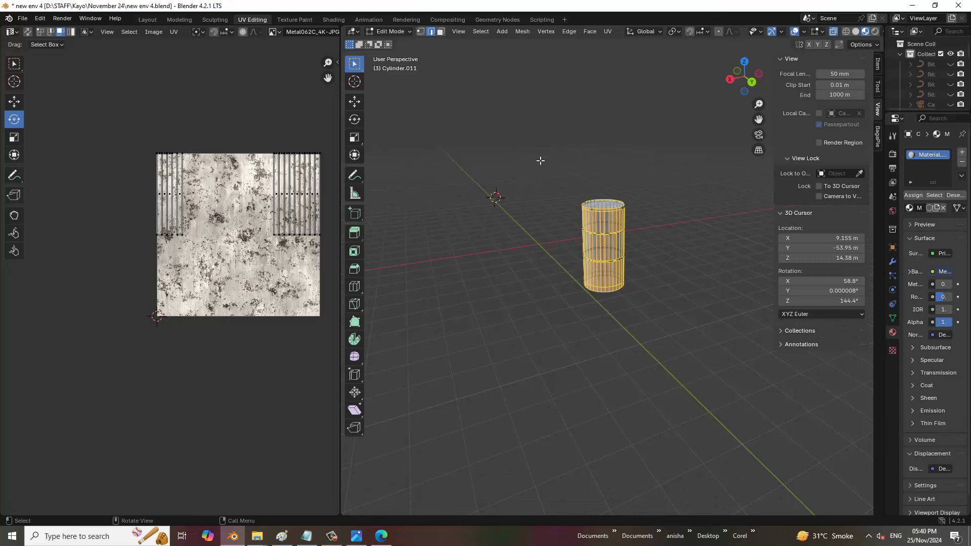
key("shift+b")
left_click_drag(537, 154, 736, 430)
key("ctrl+e")
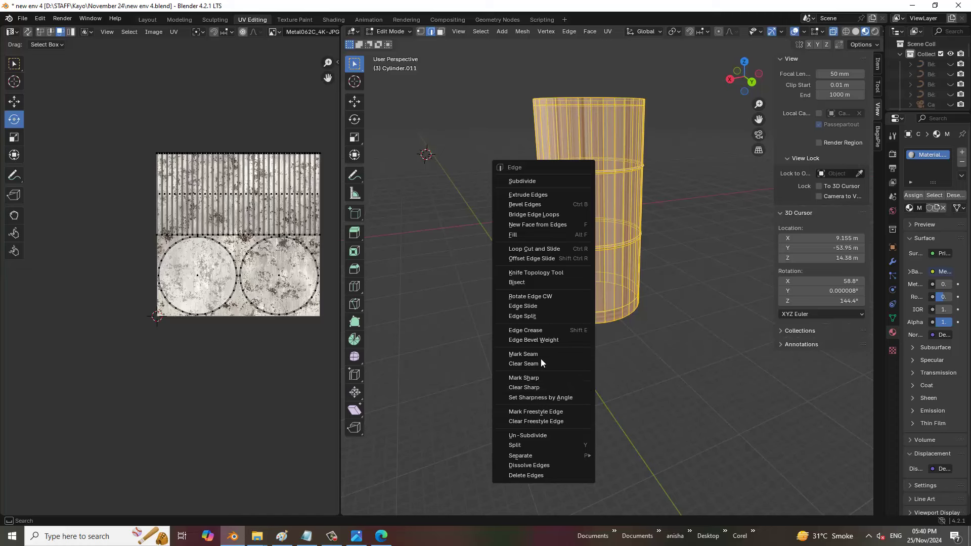
left_click(528, 363)
Step: Deselect all and pick a vertical edge loop running down the cylinder's side
key("alt+a")
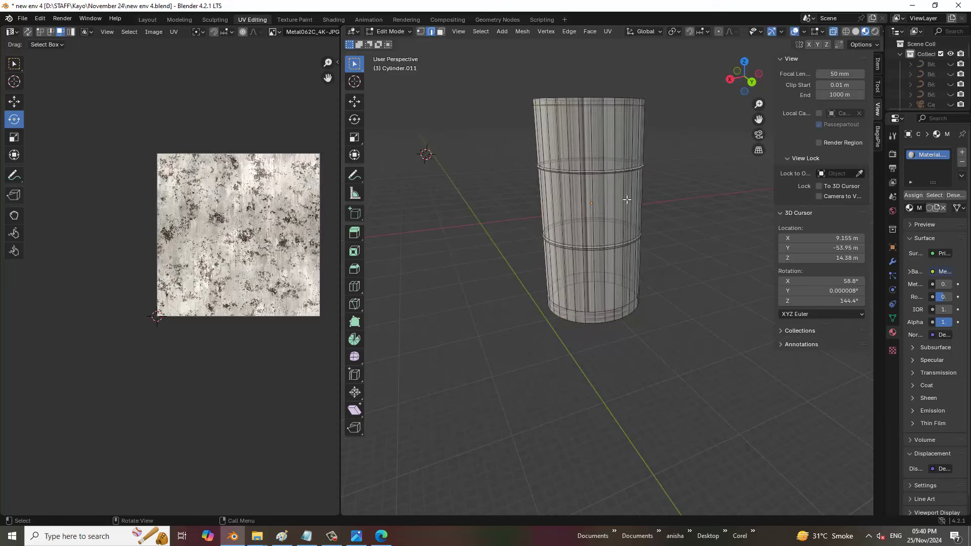
mouse_move(626, 201)
middle_mouse_down()
mouse_move(624, 168)
mouse_move(585, 202)
middle_mouse_up()
scroll(549, 291, "up", 5)
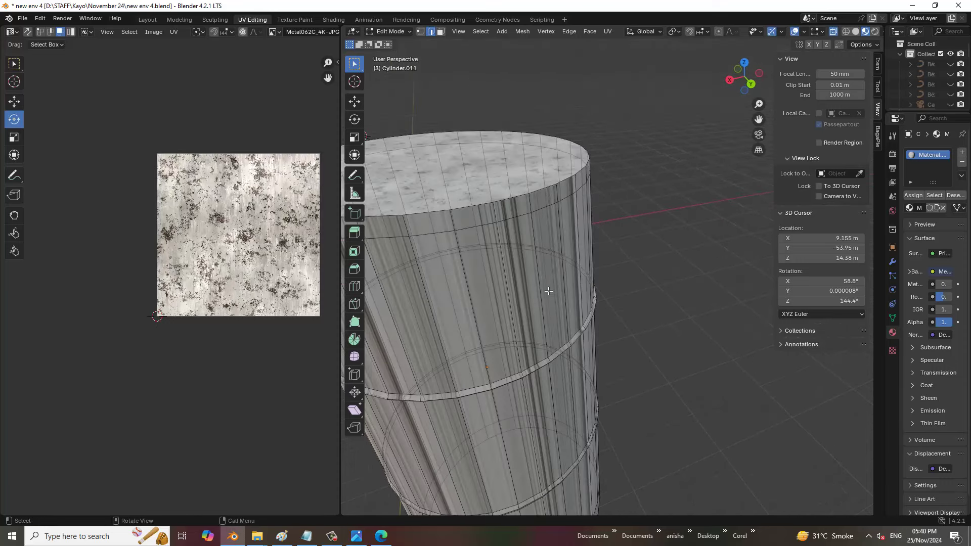
left_click(497, 285, "alt")
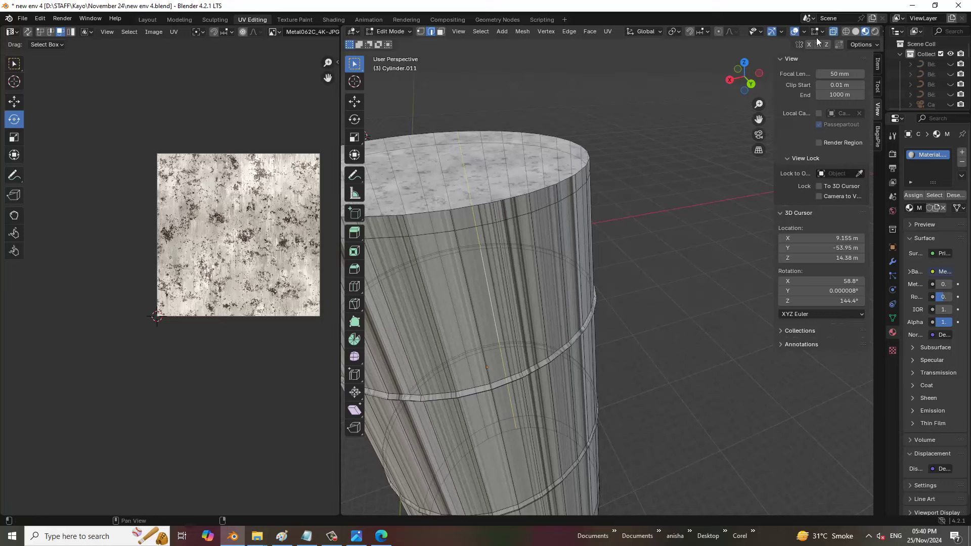
key("alt+a")
left_click(494, 264, "alt")
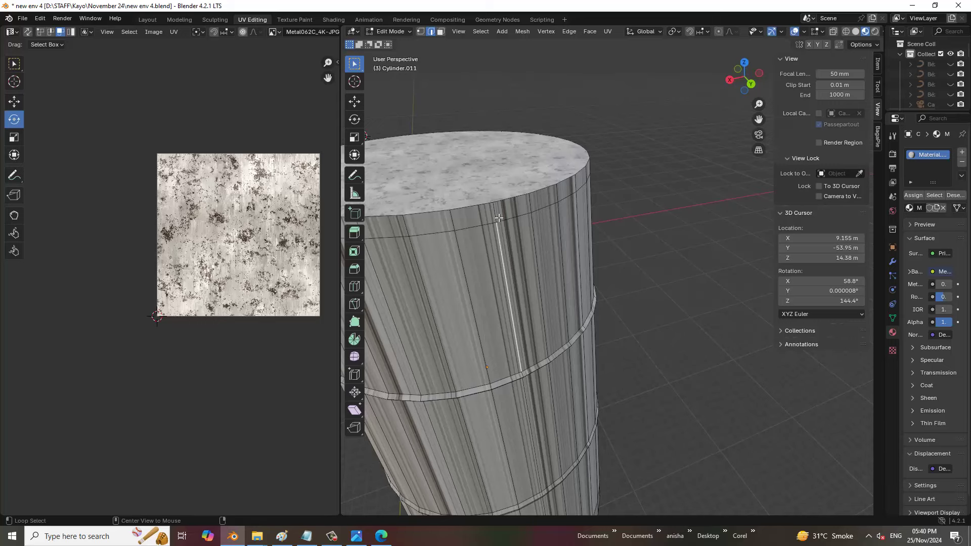
left_click(452, 221, "alt")
scroll(454, 221, "down", 4)
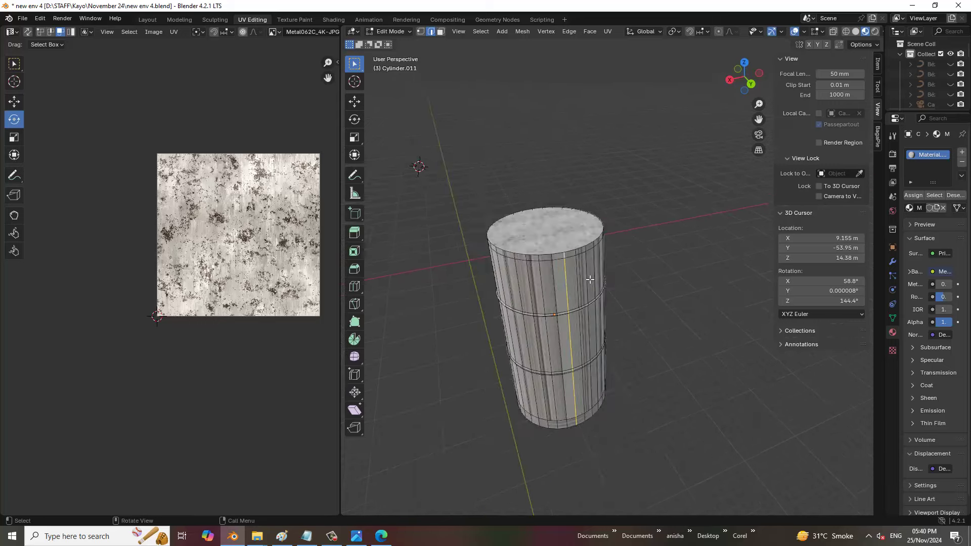
scroll(454, 222, "down", 4)
middle_click_drag(612, 303, 599, 293)
scroll(599, 293, "up", 2)
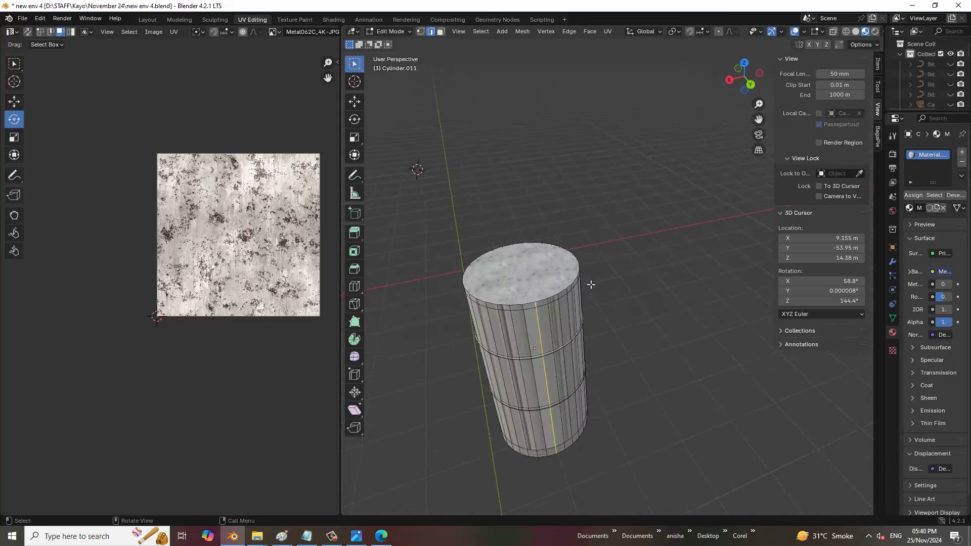
scroll(540, 311, "up", 3)
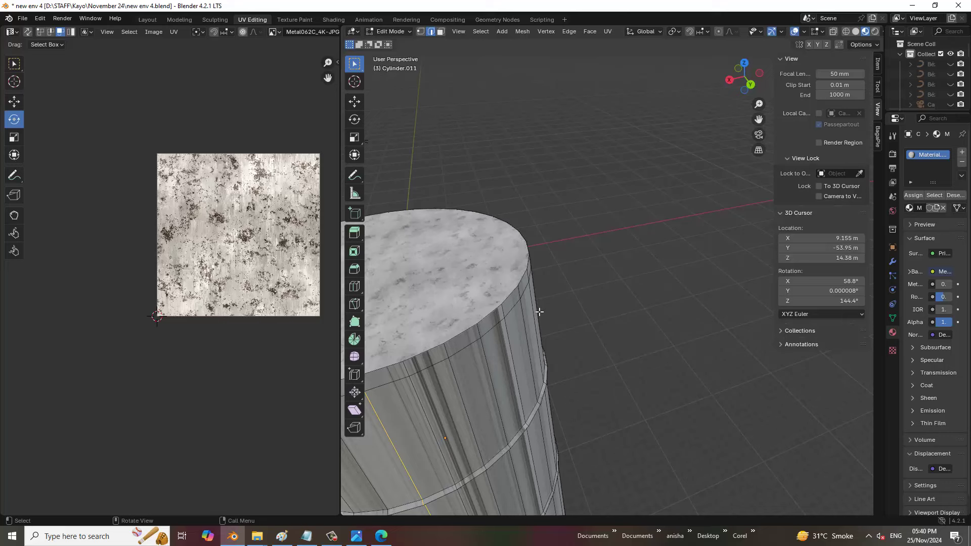
Step: Add the top and bottom cap rims to the selection and mark the edges as seams
left_click(460, 340, "alt")
scroll(506, 329, "down", 3)
mouse_move(544, 326)
middle_mouse_down()
mouse_move(600, 295)
mouse_move(656, 201)
mouse_move(676, 124)
middle_mouse_up()
left_click(674, 122, "alt+shift")
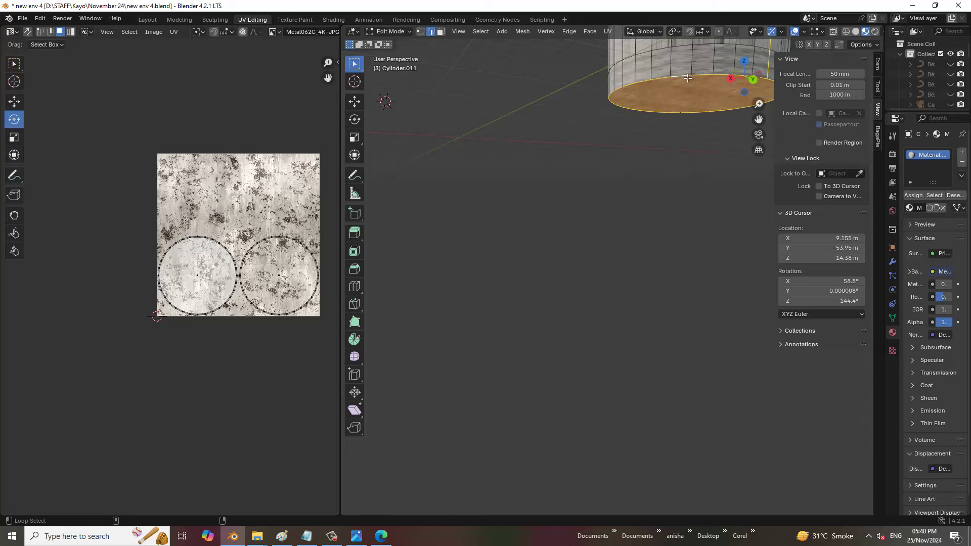
mouse_move(686, 163)
middle_mouse_down()
mouse_move(675, 196)
mouse_move(609, 219)
middle_mouse_up()
key("ctrl+e")
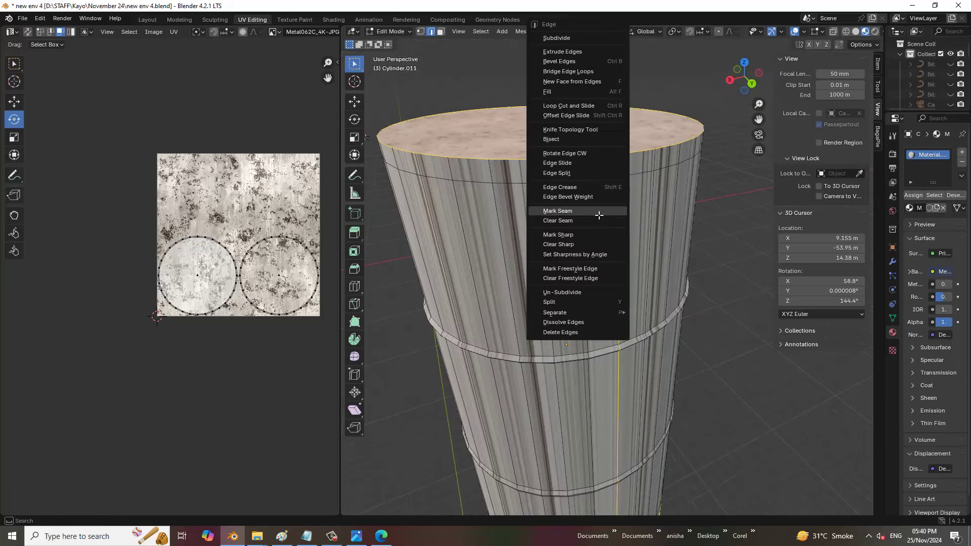
left_click(595, 211)
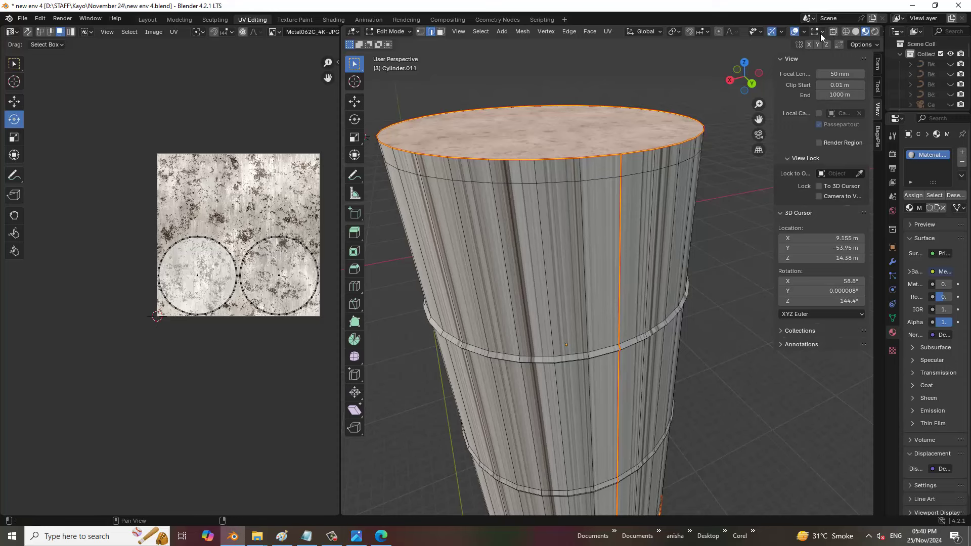
Step: Box-select all the cylinder's faces, UV unwrap them, then deselect
left_click(441, 31)
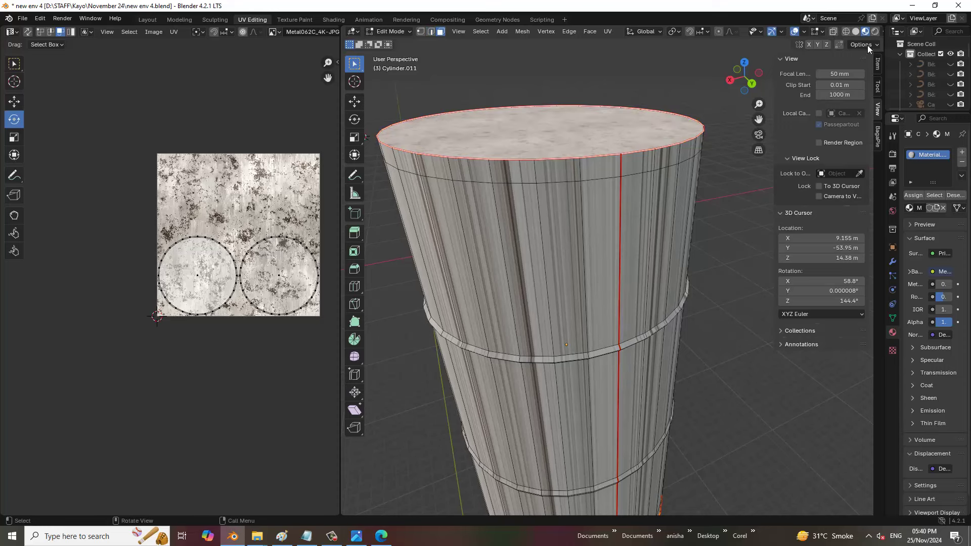
scroll(582, 263, "down", 10)
left_click_drag(538, 195, 678, 367)
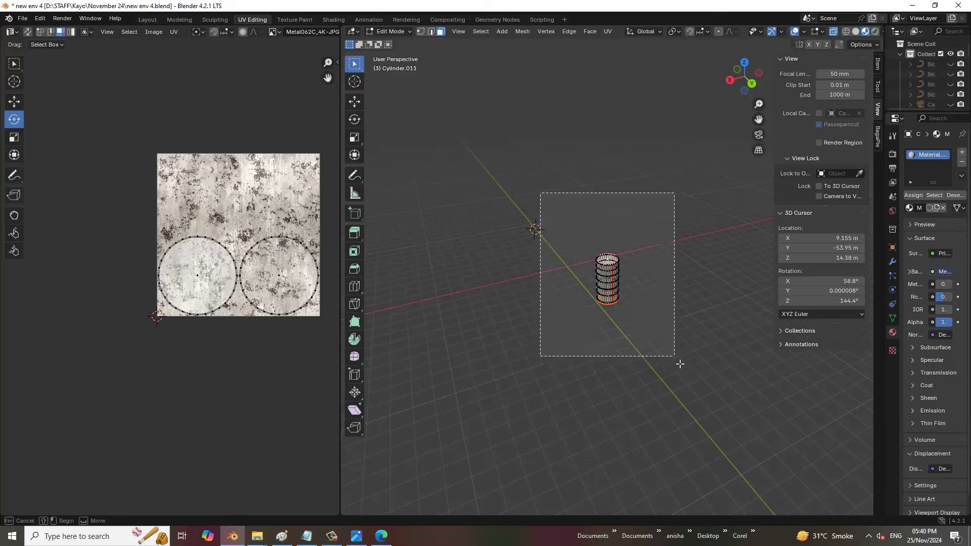
right_click(612, 277)
mouse_move(570, 355)
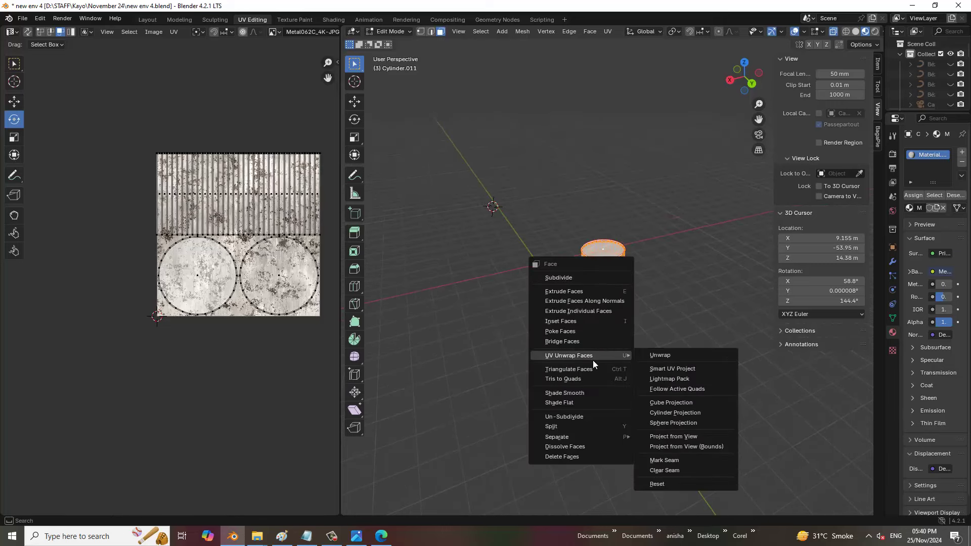
left_click(684, 356)
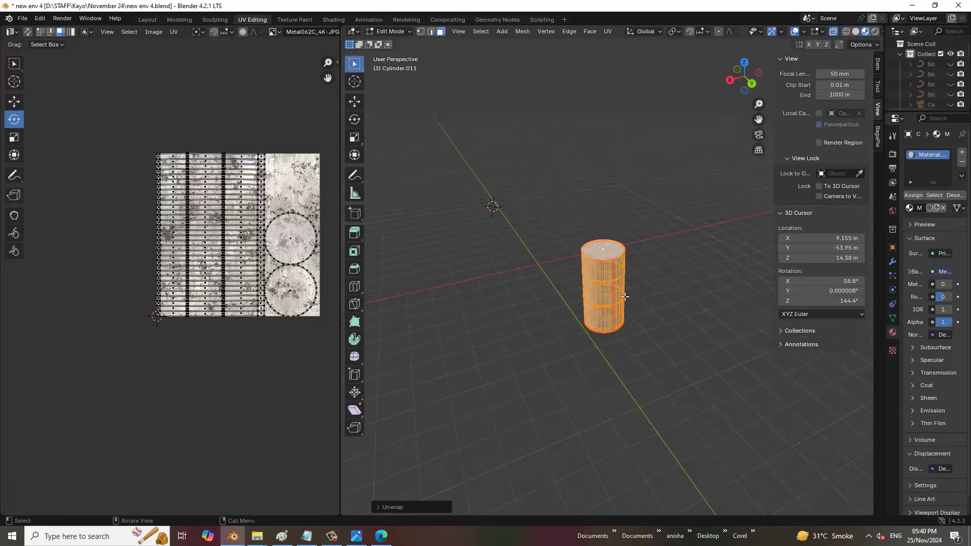
scroll(626, 297, "up", 4)
left_click(649, 154)
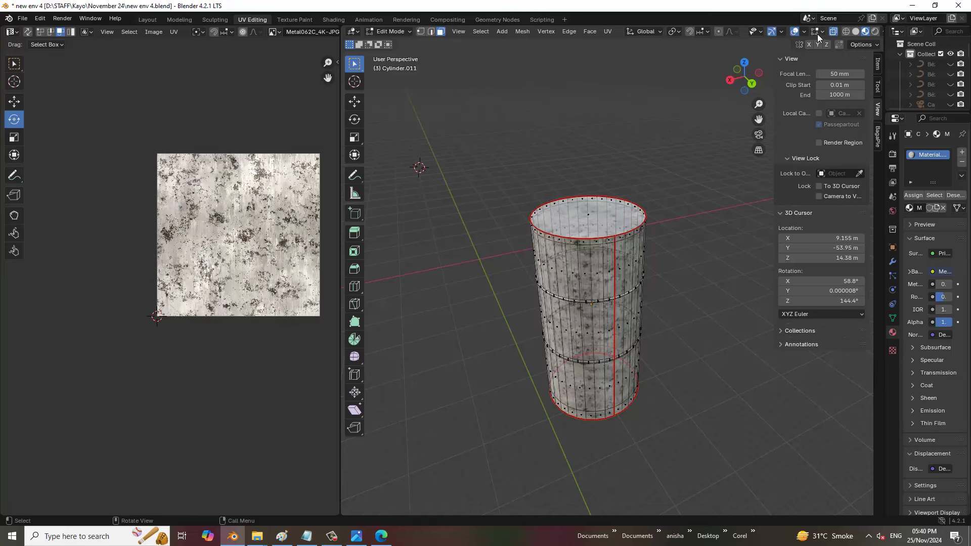
Step: Turn off X-ray, enable UV Sync Selection and box-select the mesh to show its UV islands
left_click(833, 32)
middle_click_drag(647, 258, 647, 258, "shift")
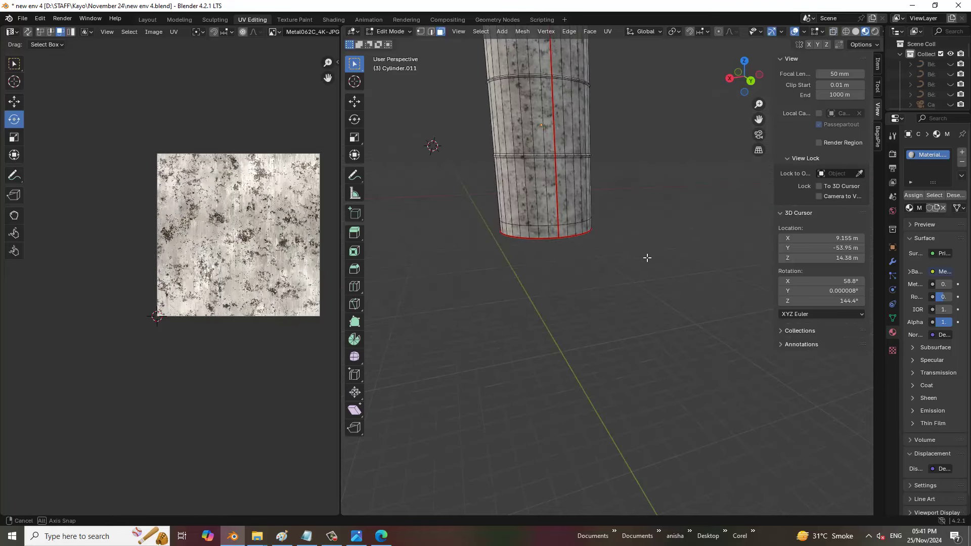
middle_click_drag(640, 153, 640, 196, "shift")
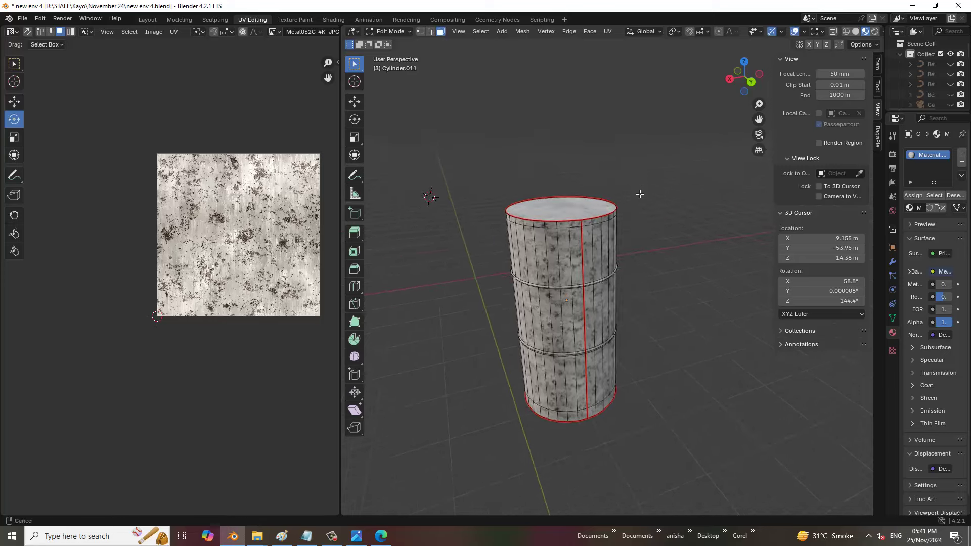
scroll(591, 243, "up", 5)
middle_click_drag(590, 243, 631, 248)
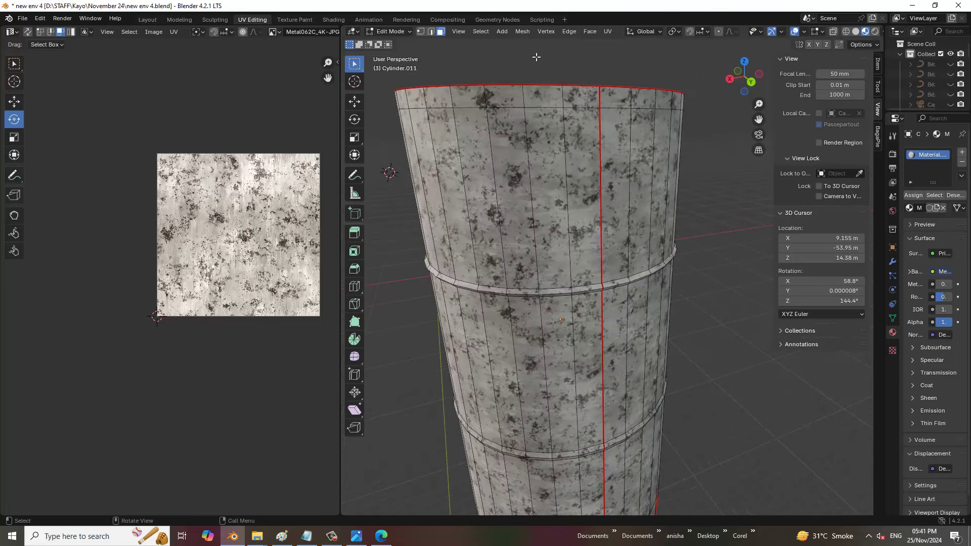
scroll(344, 64, "down", 5)
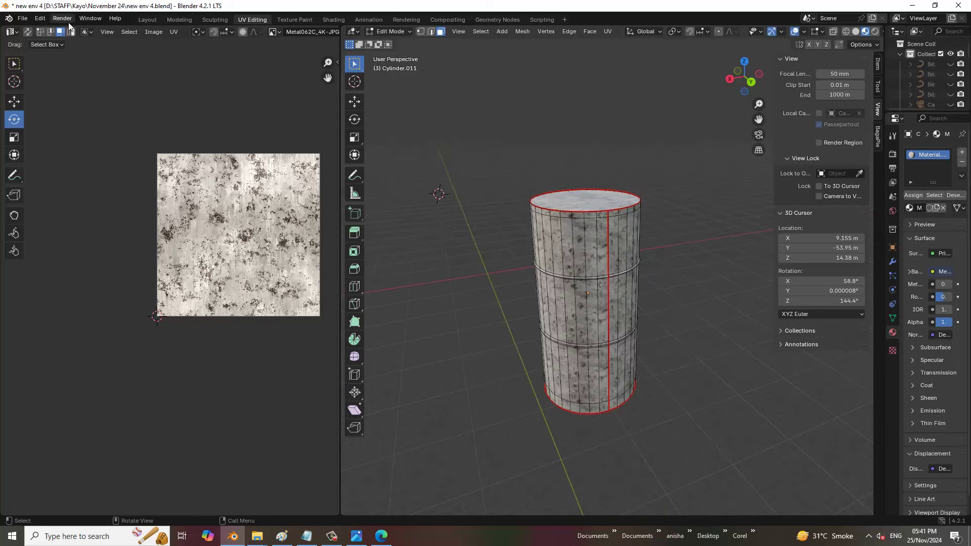
left_click(29, 32)
scroll(249, 201, "up", 2)
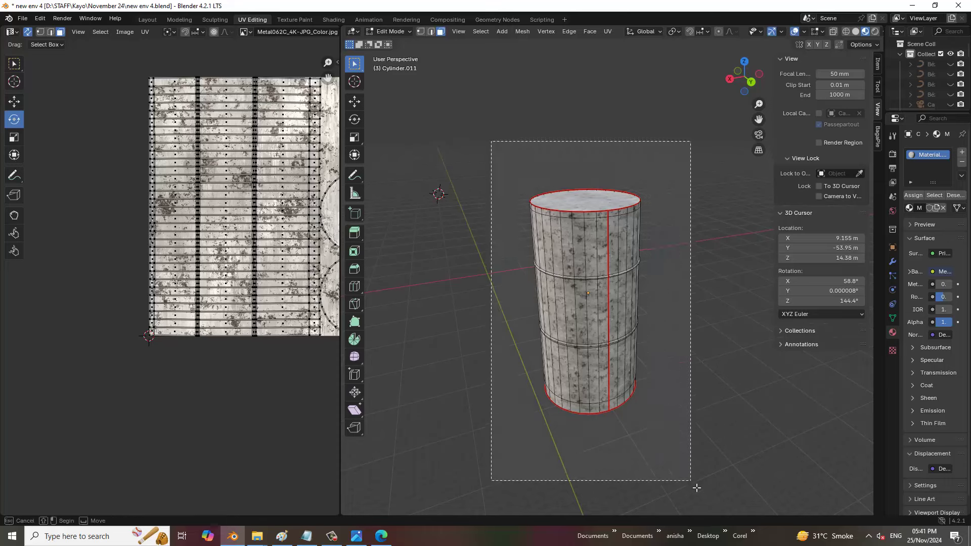
left_click_drag(498, 147, 693, 480)
scroll(652, 256, "up", 4)
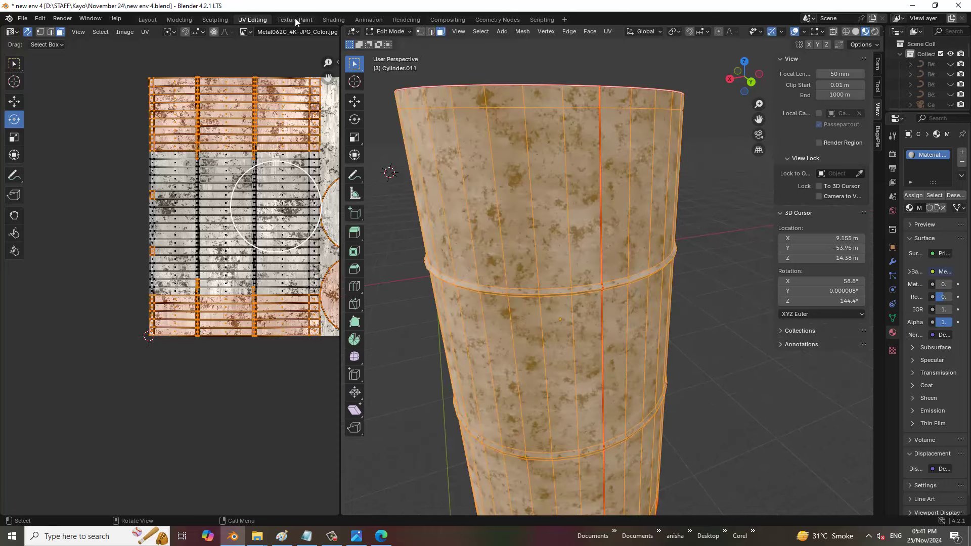
Step: In the Shading workspace, set the colour texture's Mapping scale to 7 on X, Y and Z
left_click(334, 23)
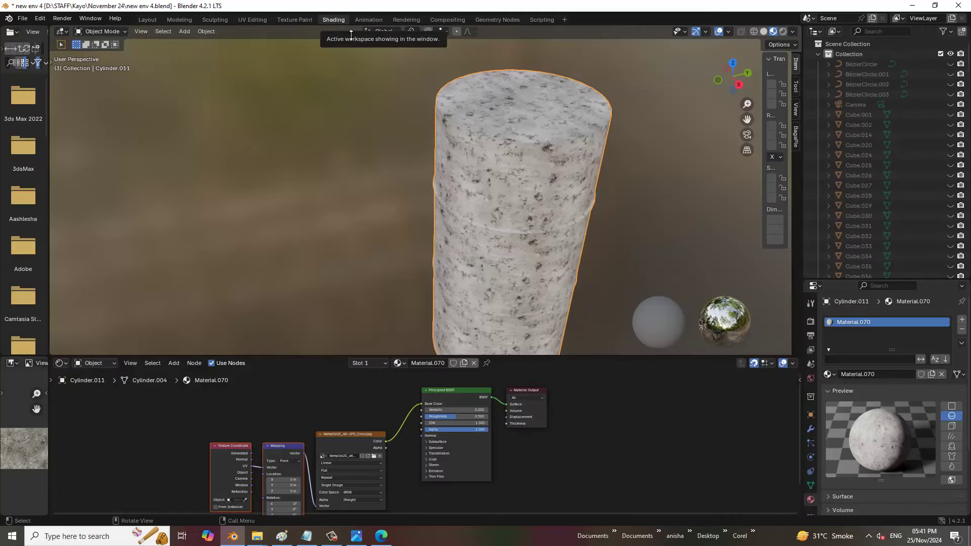
mouse_move(604, 465)
middle_mouse_down()
mouse_move(621, 442)
mouse_move(652, 427)
middle_mouse_up()
scroll(363, 491, "up", 3)
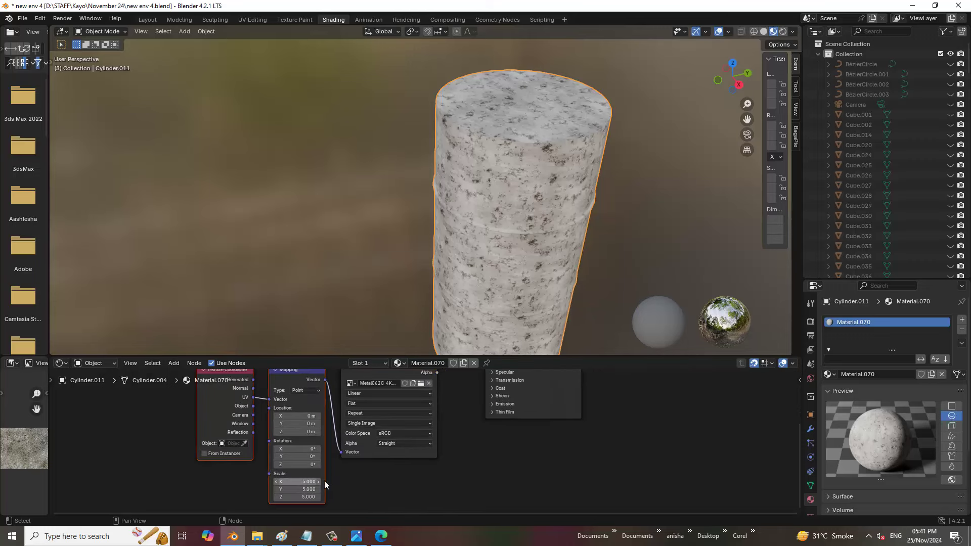
middle_click_drag(325, 485, 340, 449)
left_click(339, 443)
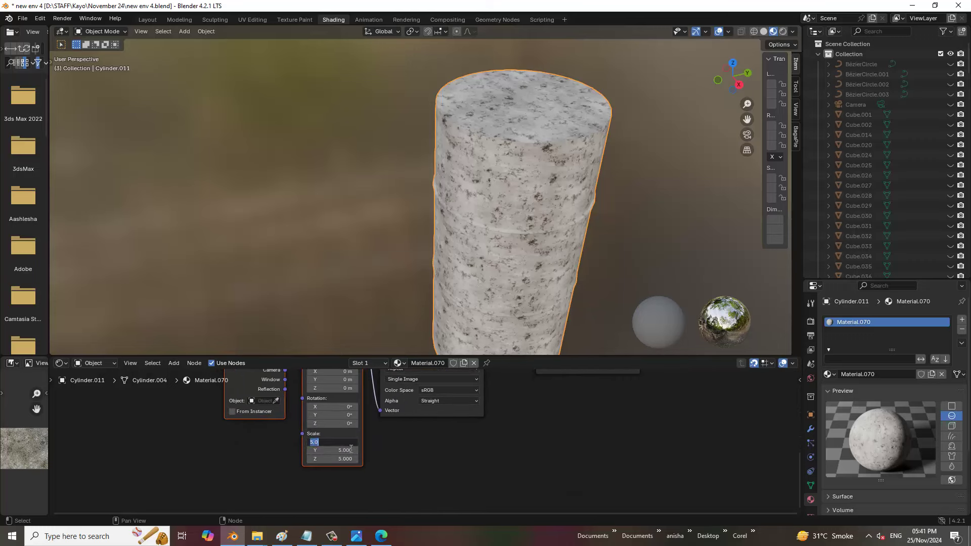
left_click(351, 449)
type("7")
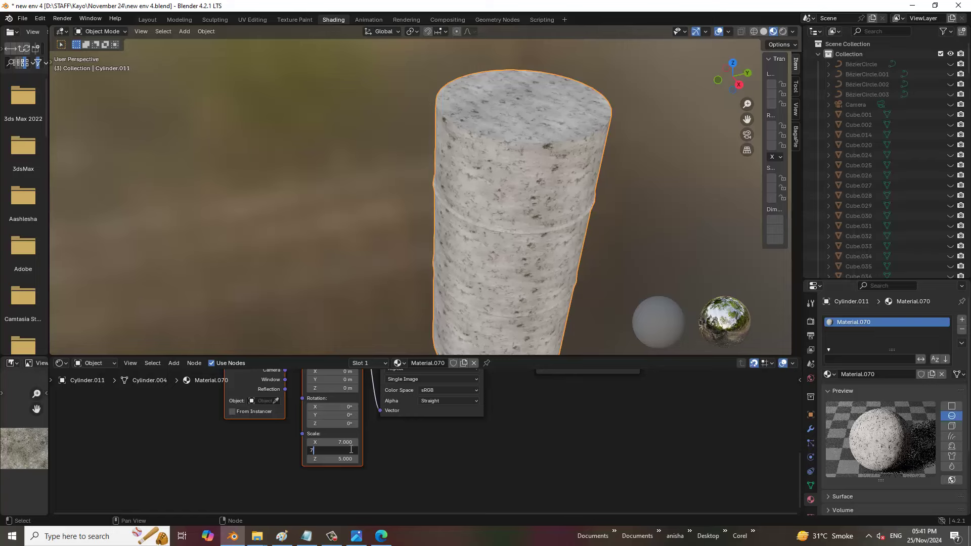
key("Tab")
type("7")
key("Return")
mouse_move(628, 264)
middle_mouse_down()
mouse_move(608, 228)
mouse_move(614, 235)
middle_mouse_up()
middle_click_drag(524, 478, 535, 510)
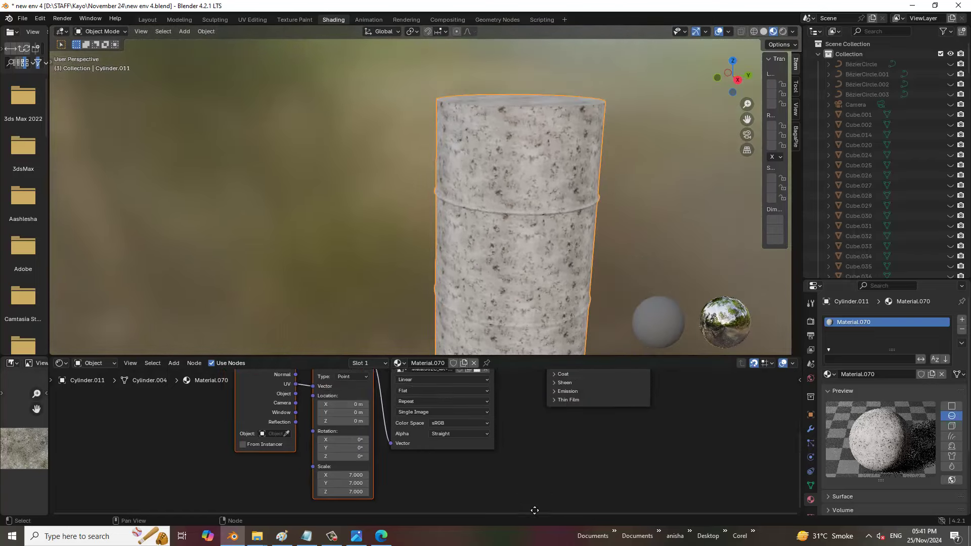
Step: Lower the Principled BSDF Roughness of Material.070 to 0.291
scroll(493, 455, "up", 2)
middle_click_drag(492, 456, 593, 442)
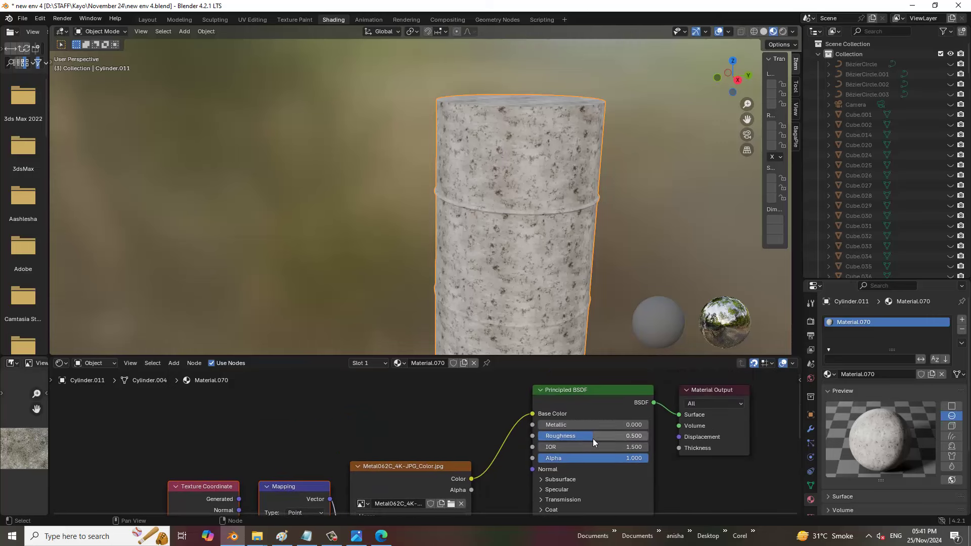
left_click_drag(593, 442, 571, 436)
mouse_move(631, 216)
middle_mouse_down()
mouse_move(632, 260)
mouse_move(670, 241)
mouse_move(636, 226)
middle_mouse_up()
scroll(517, 463, "down", 1)
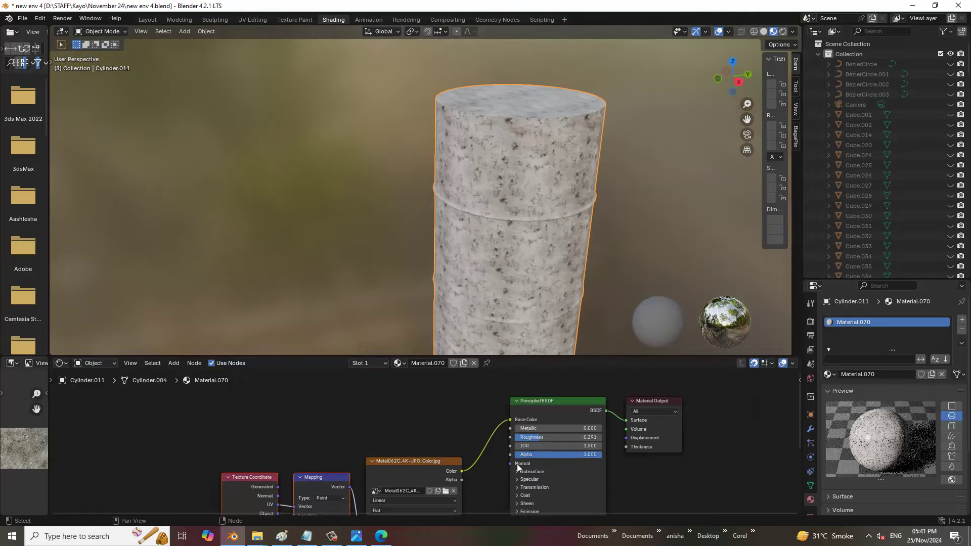
scroll(517, 463, "down", 5, "shift")
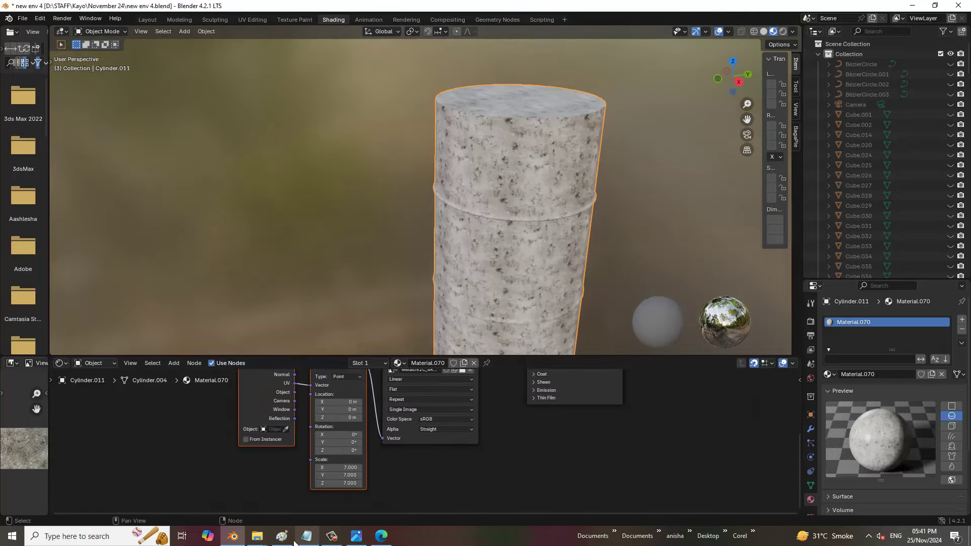
Step: Bring the texture folder forward and drag Metal062C_4K-JPG_Metalness toward Blender
left_click(258, 540)
left_click(336, 488)
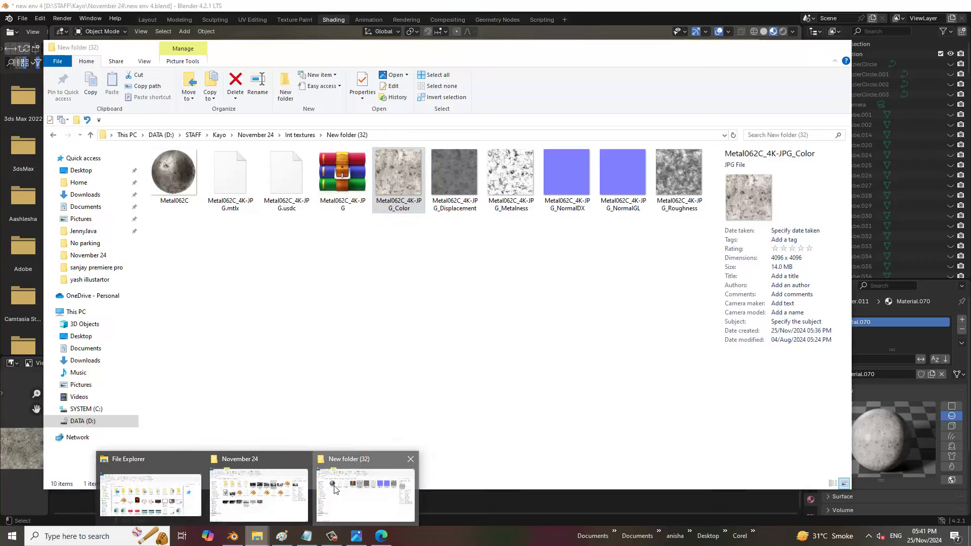
left_click(687, 163)
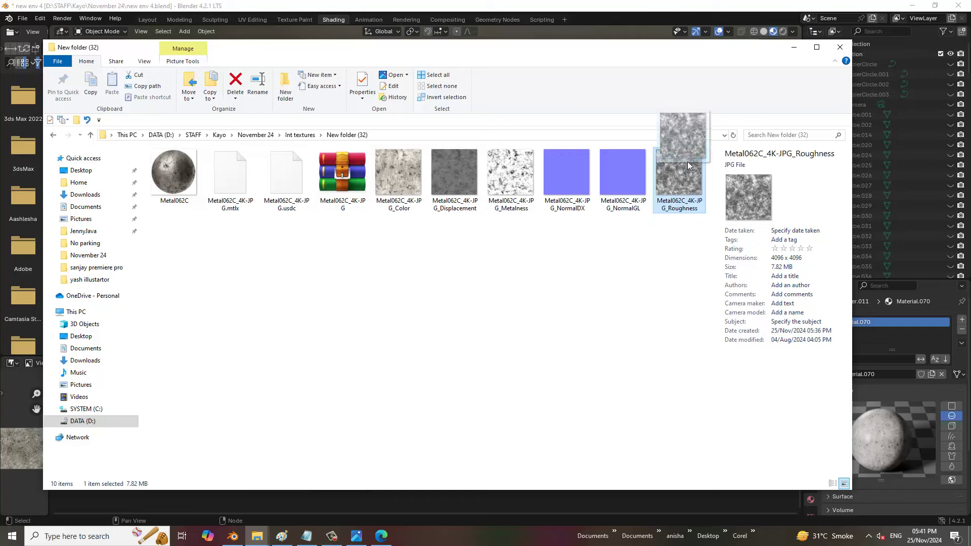
mouse_move(524, 187)
left_mouse_down()
mouse_move(401, 443)
mouse_move(508, 454)
mouse_move(482, 472)
left_mouse_up()
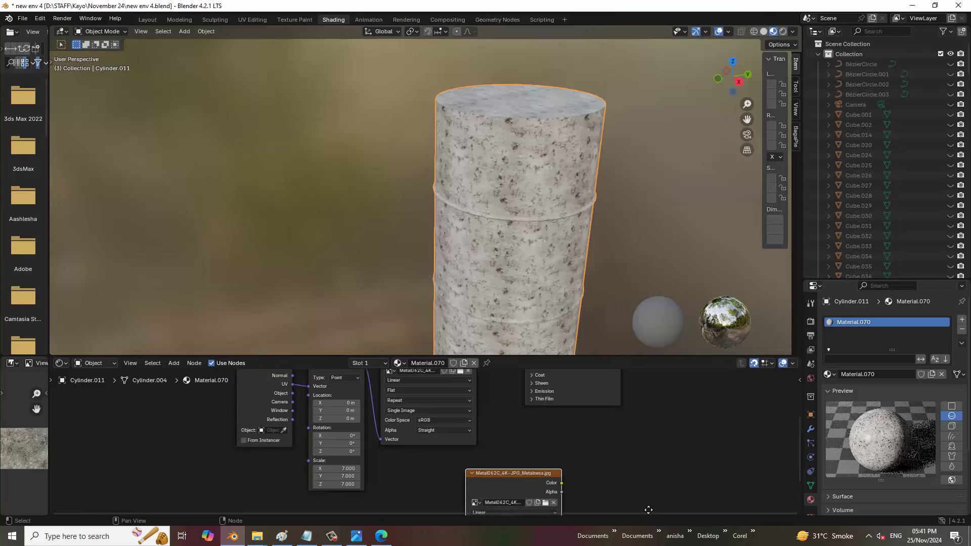
Step: Arrange the colour image, Mapping, Texture Coordinate and new Metalness image nodes near the Principled BSDF
scroll(634, 484, "down", 1)
scroll(528, 476, "down", 1)
scroll(602, 497, "down", 1)
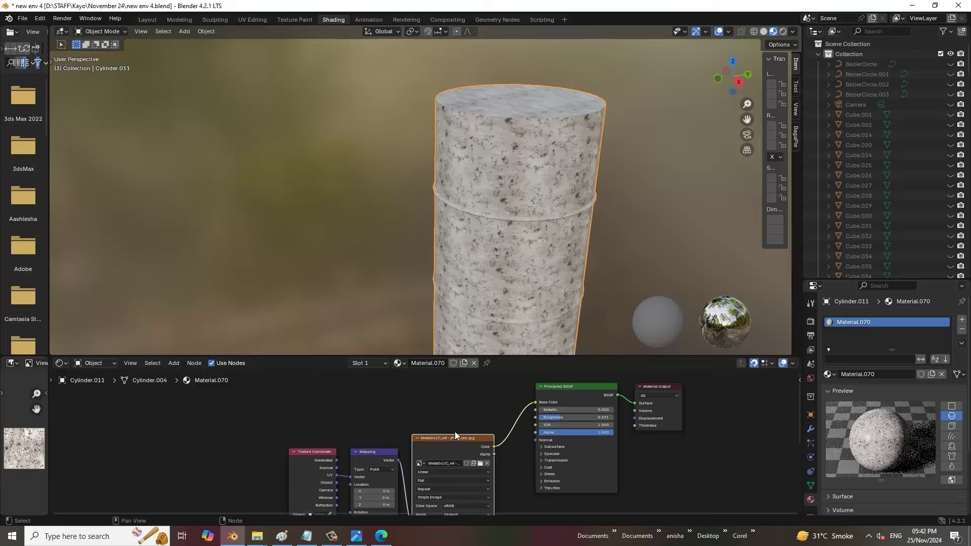
left_click_drag(441, 439, 431, 396)
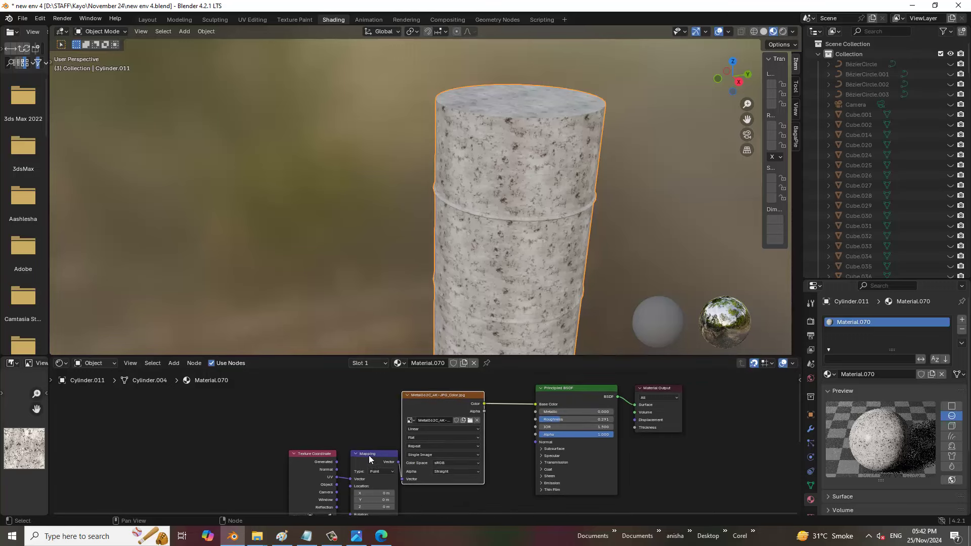
left_click_drag(368, 456, 351, 425)
mouse_move(310, 449)
left_mouse_down()
mouse_move(272, 446)
mouse_move(250, 406)
left_mouse_up()
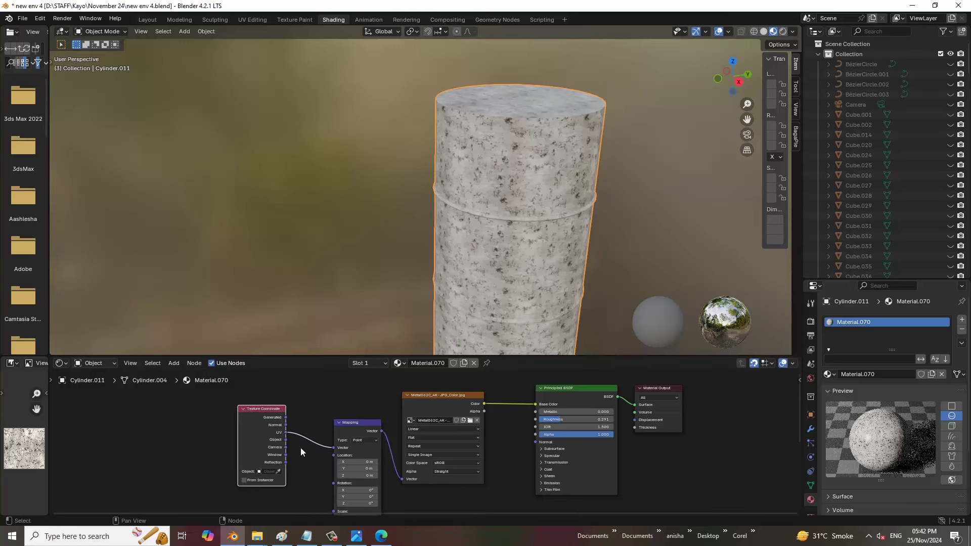
scroll(655, 437, "down", 5)
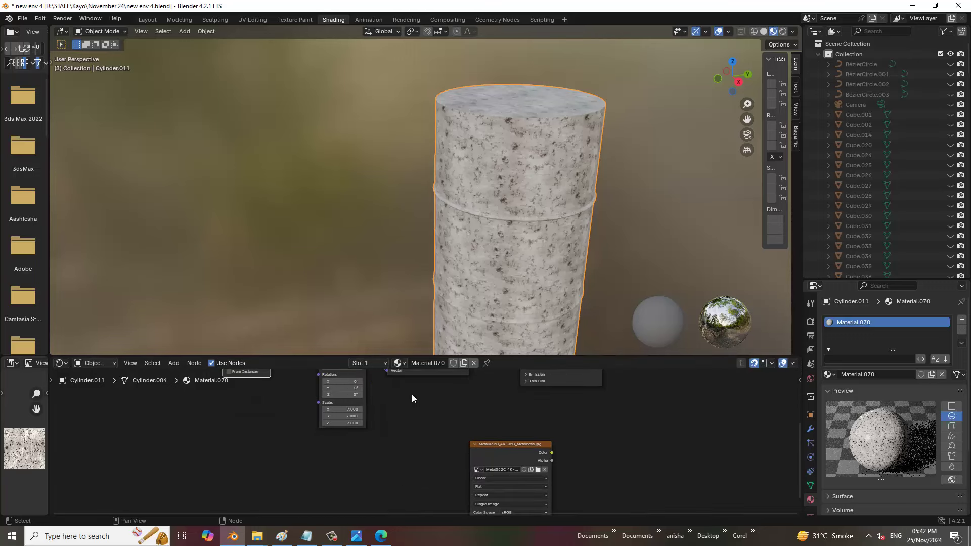
key("g")
scroll(593, 467, "up", 5, "shift")
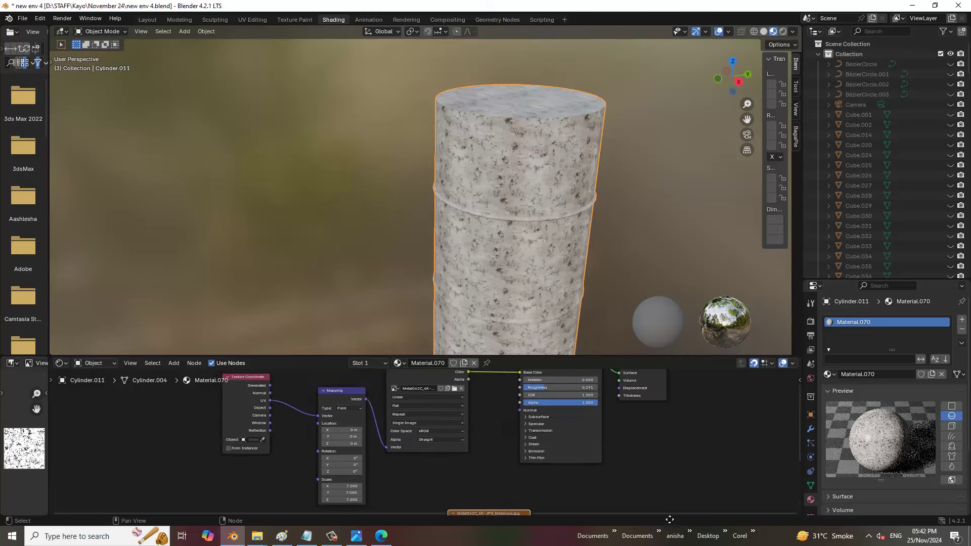
scroll(610, 384, "down", 2)
scroll(556, 467, "down", 2, "shift")
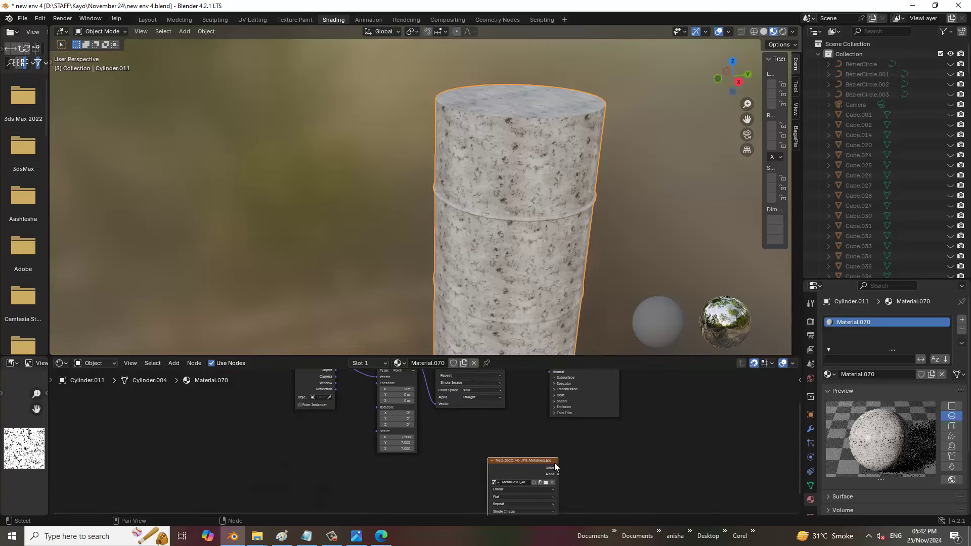
mouse_move(555, 466)
left_mouse_down()
mouse_move(539, 450)
mouse_move(573, 425)
left_mouse_up()
Step: Link the Metalness image Color to Metallic and add its Texture Coordinate and Mapping nodes
scroll(606, 469, "up", 4, "shift")
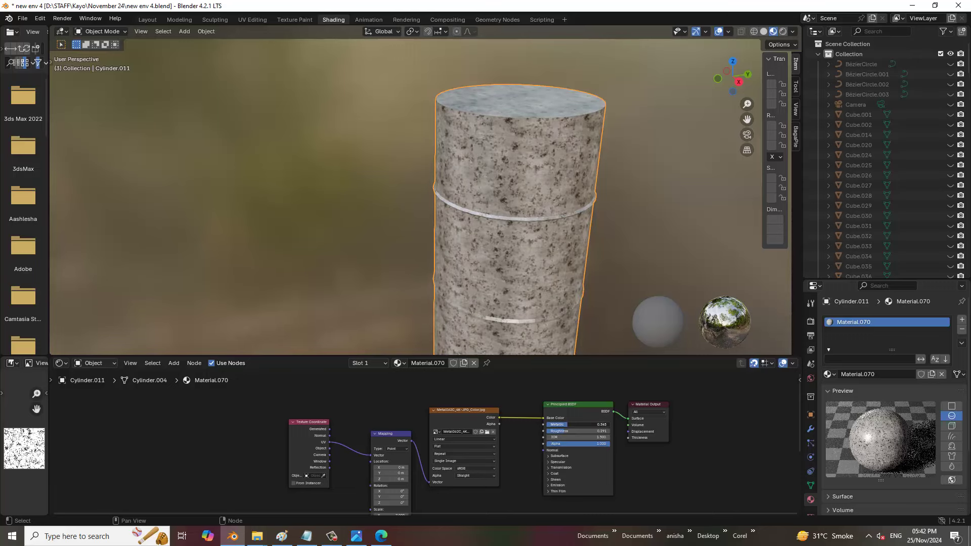
middle_click_drag(653, 465, 665, 427)
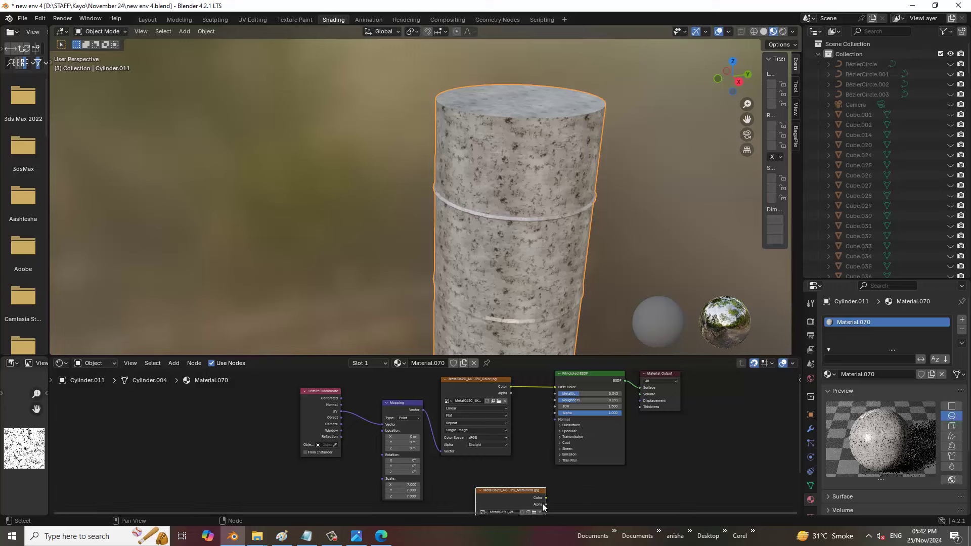
left_click_drag(546, 498, 554, 393)
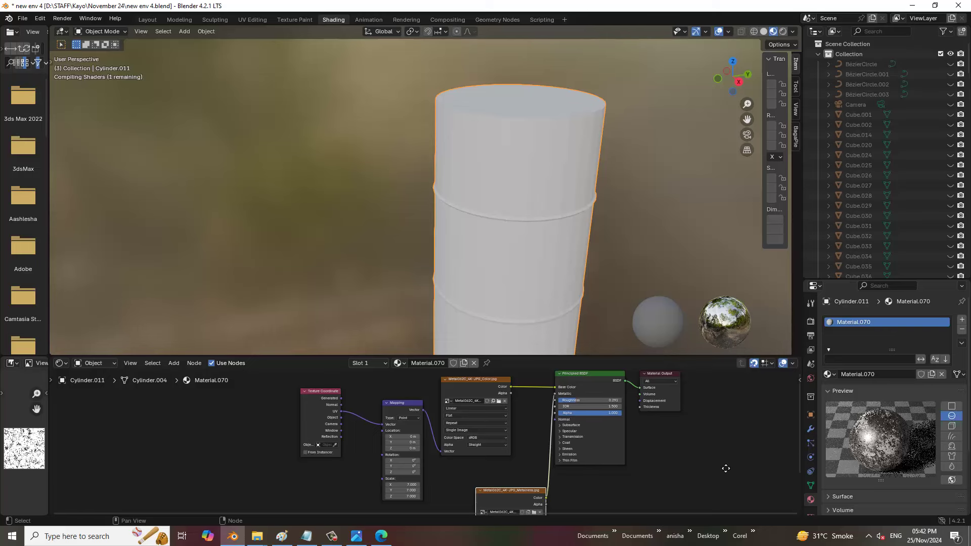
middle_click_drag(726, 469, 736, 425)
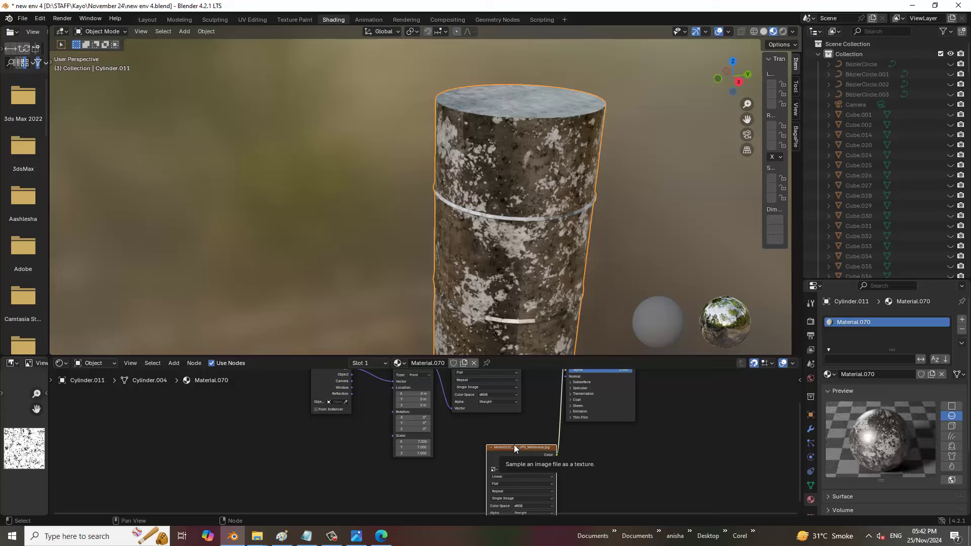
key("ctrl+t")
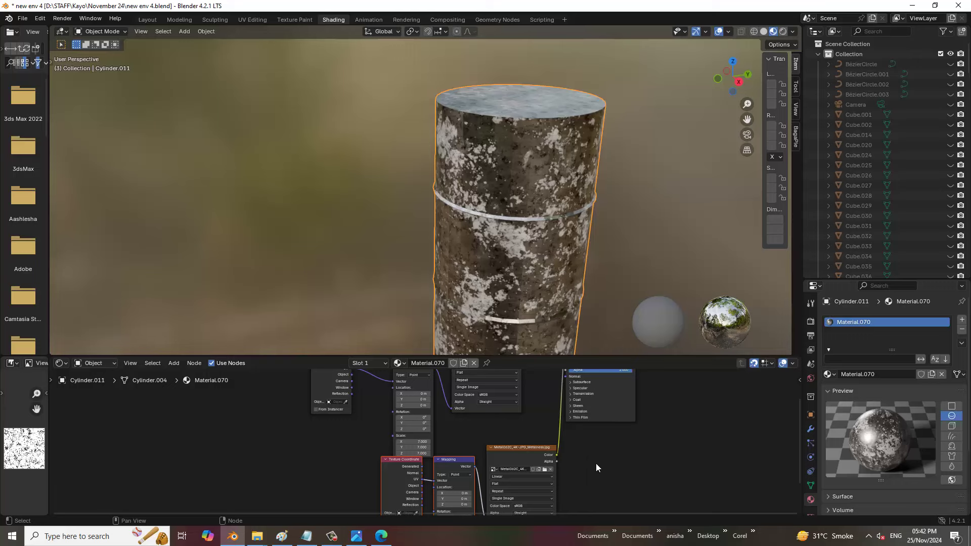
Step: Set the new Mapping node's scale to 7 on all three axes
middle_click_drag(596, 463, 612, 425)
scroll(506, 430, "up", 1)
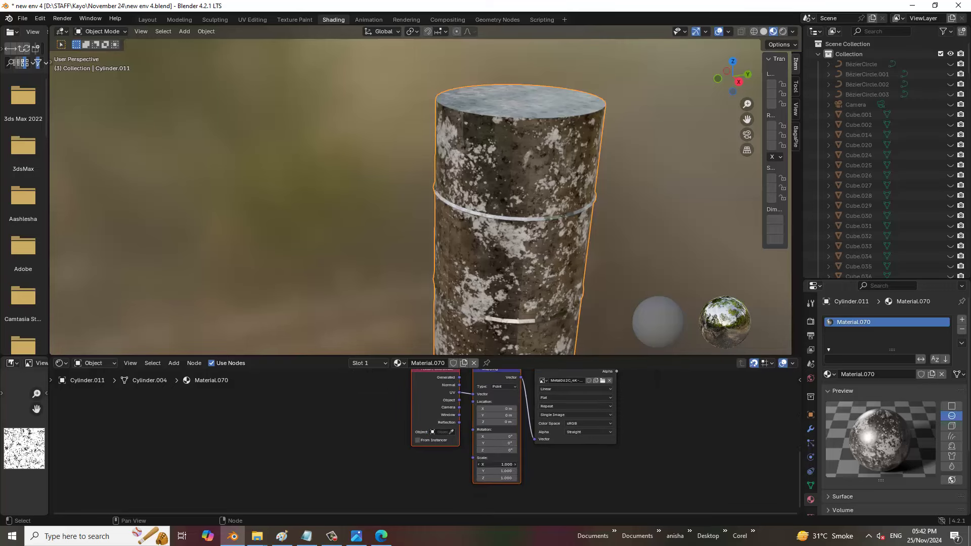
left_click(510, 466)
type("7")
key("alt+Return")
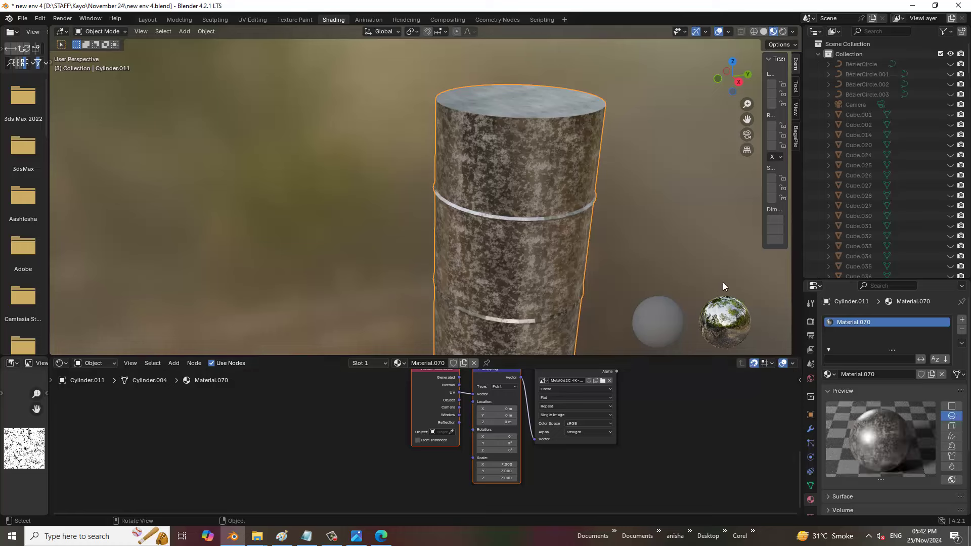
Step: Tidy the colour texture chain and place the metalness Texture Coordinate, Mapping and image row below it
mouse_move(655, 397)
middle_mouse_down()
mouse_move(661, 496)
mouse_move(628, 497)
middle_mouse_up()
scroll(455, 430, "down", 1)
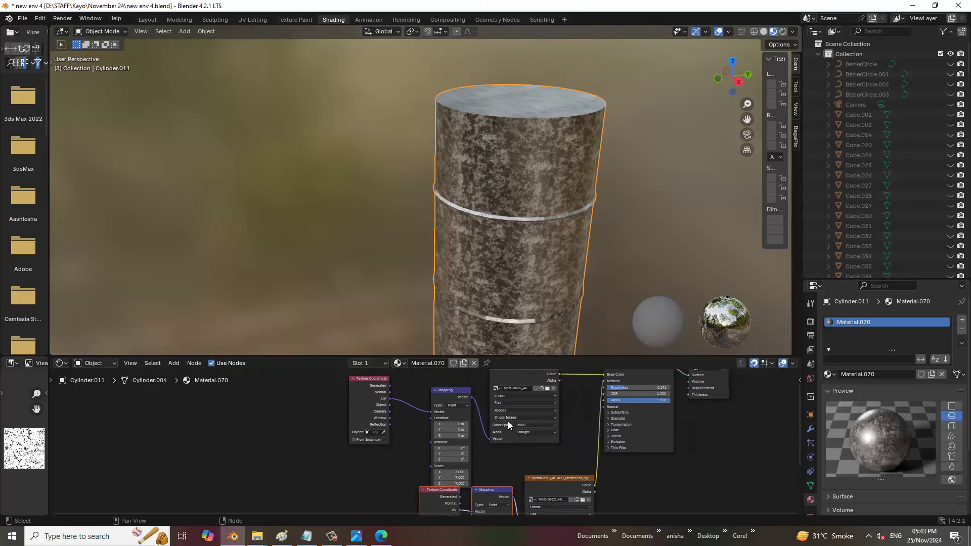
middle_click_drag(446, 395, 465, 478)
left_click_drag(463, 474, 451, 416)
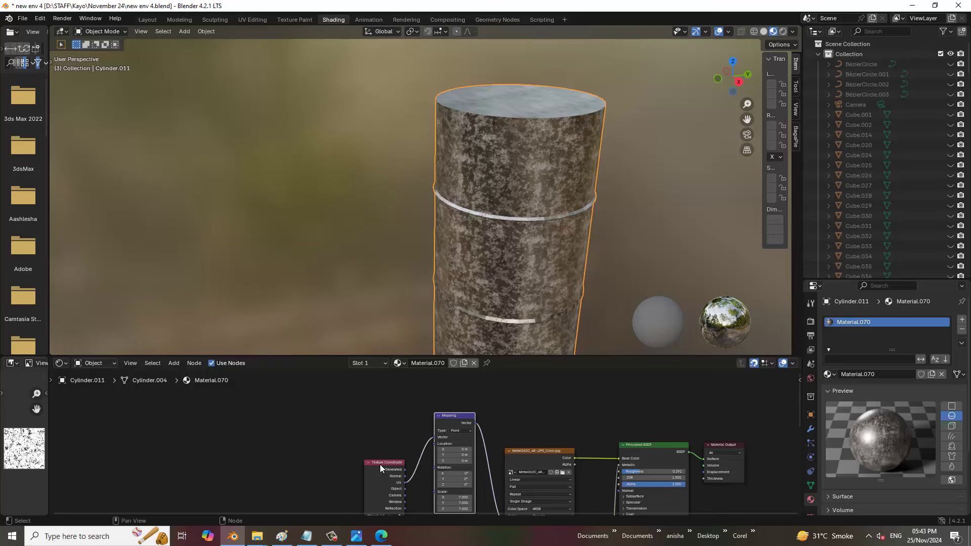
left_click_drag(381, 465, 345, 429)
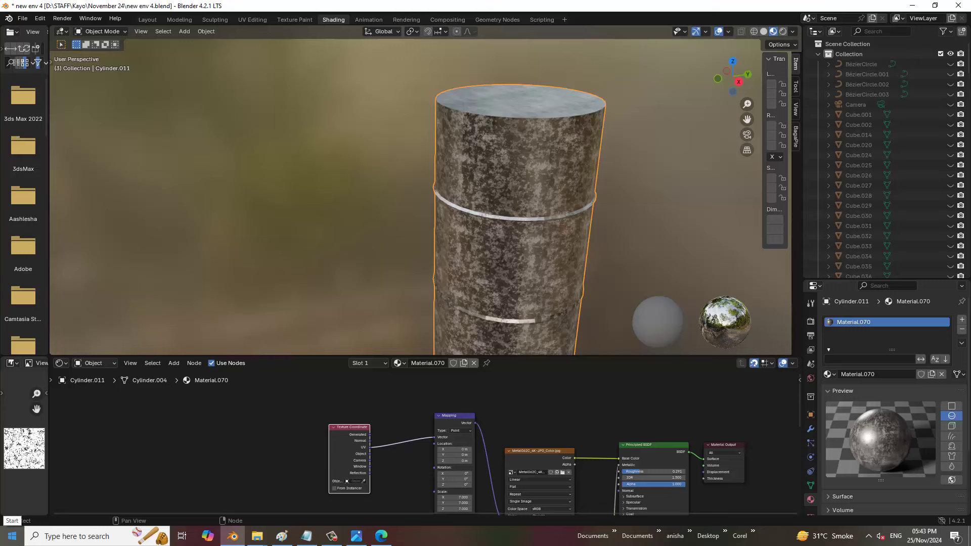
mouse_move(639, 428)
middle_mouse_down()
mouse_move(599, 476)
mouse_move(639, 506)
middle_mouse_up()
left_click_drag(575, 493, 557, 476)
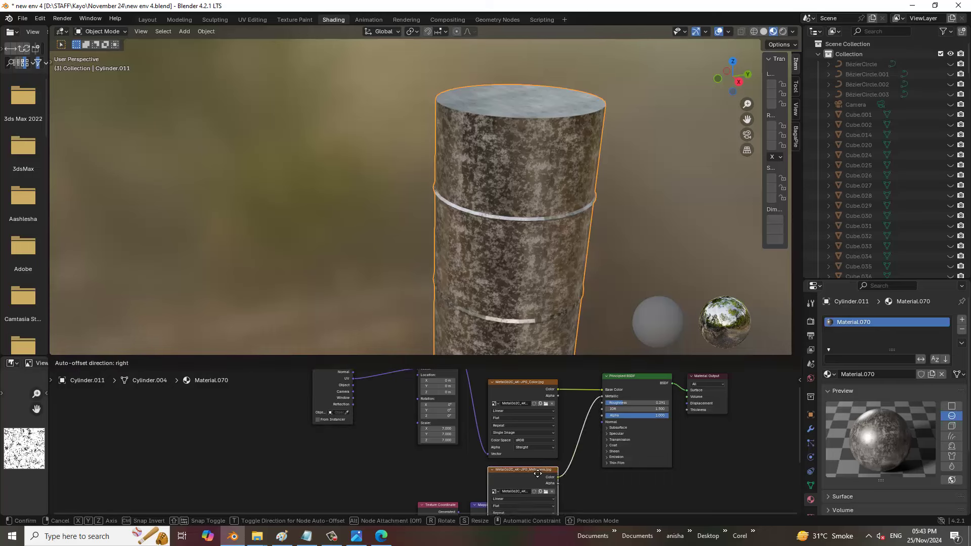
left_click_drag(436, 505, 342, 465)
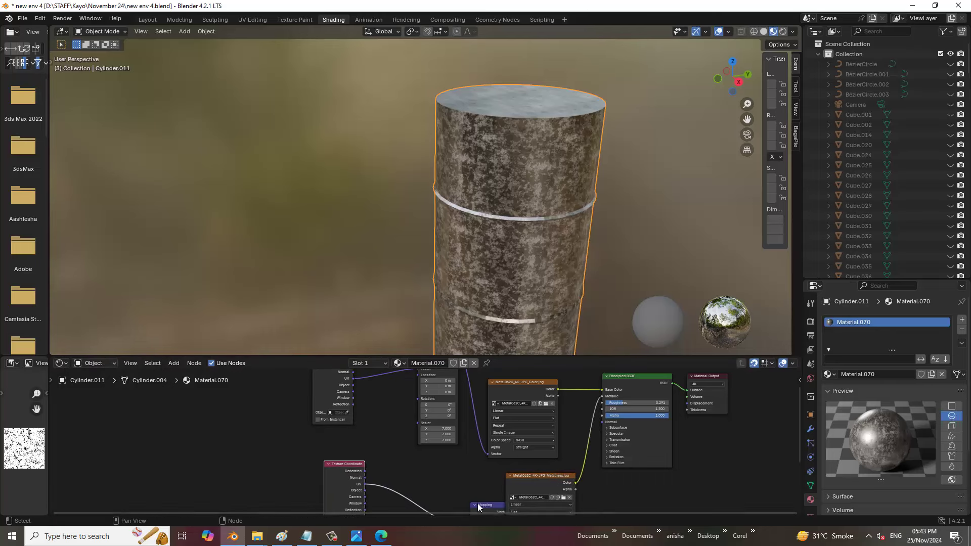
left_click_drag(485, 506, 435, 466)
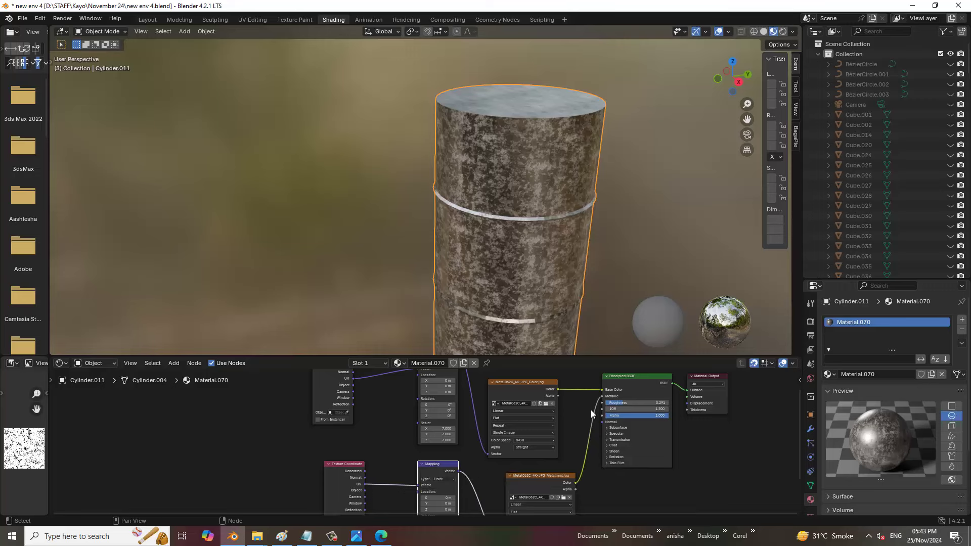
middle_click_drag(679, 467, 642, 396)
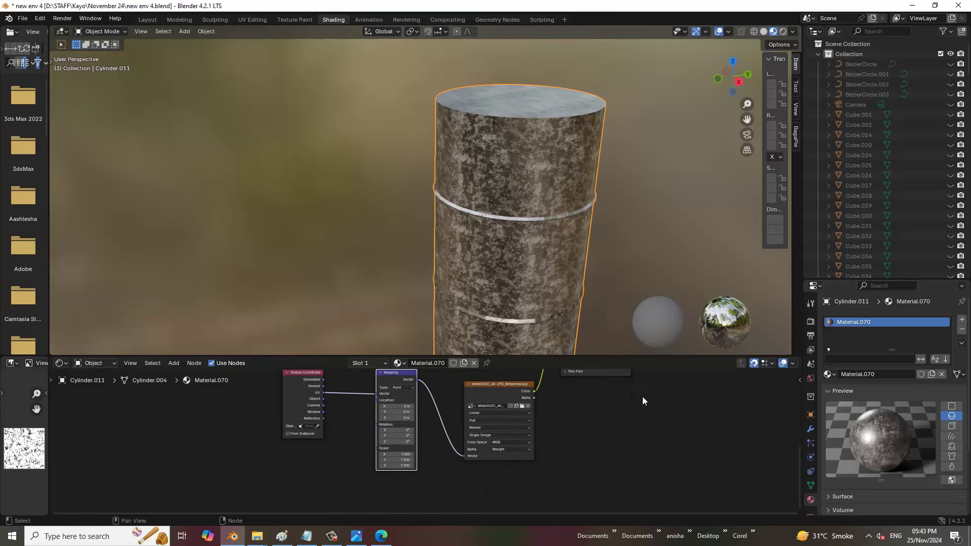
Step: Add a Normal Map node to Material.070
key("shift+a")
type("no")
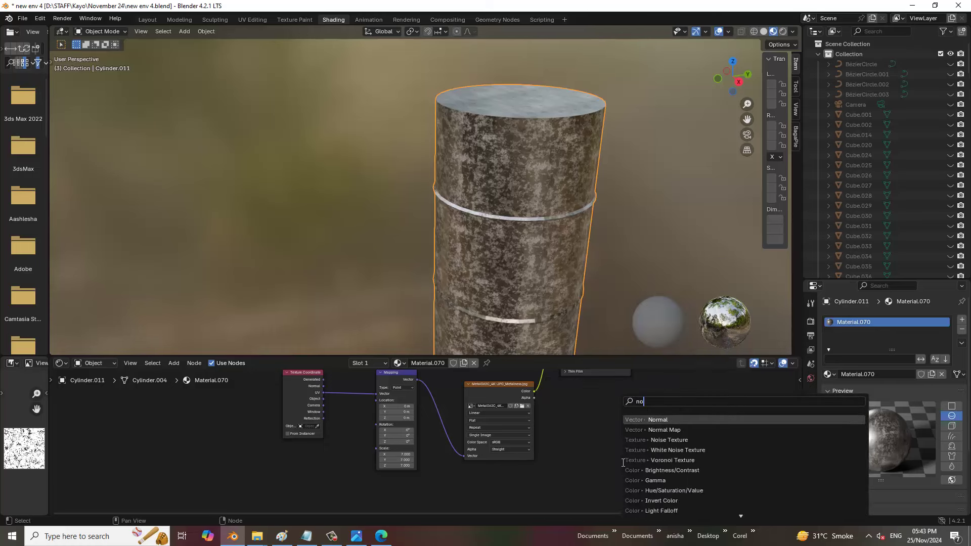
type("rma")
key("Down")
key("Return")
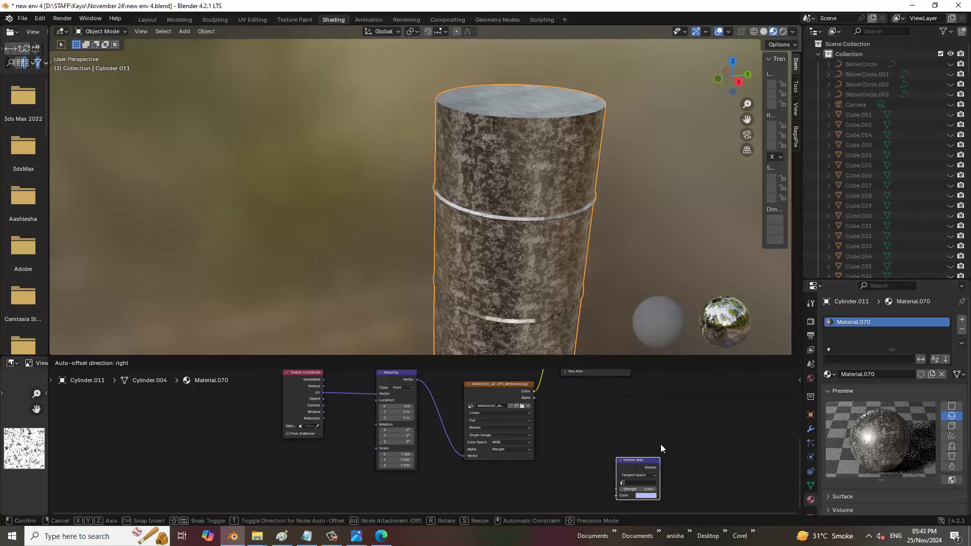
left_click(576, 451)
mouse_move(711, 433)
middle_mouse_down()
mouse_move(730, 496)
mouse_move(608, 416)
middle_mouse_up()
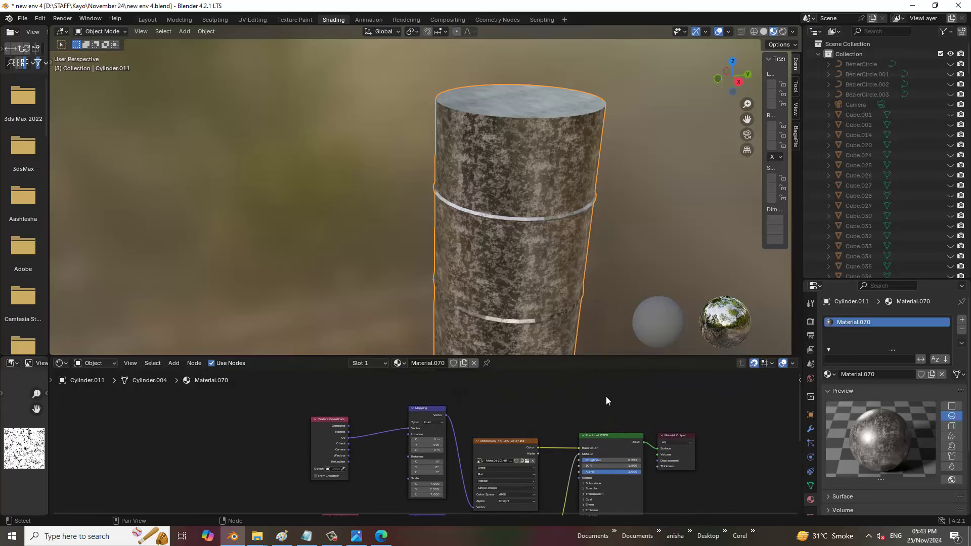
Step: Move Material Output and Principled BSDF right and link Normal Map to the BSDF Normal input
left_click(674, 432)
key("g")
left_click(756, 446)
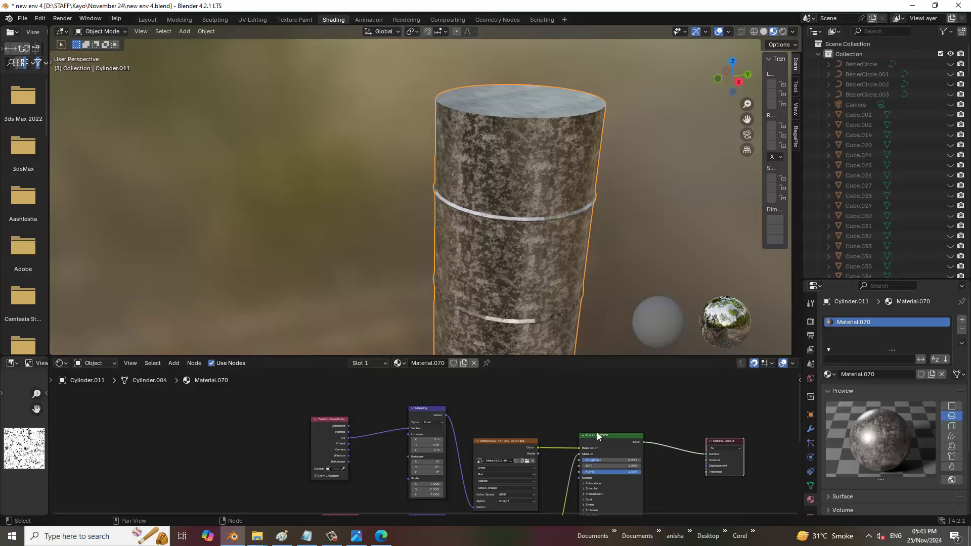
left_click_drag(597, 436, 655, 437)
middle_click_drag(655, 437, 683, 369)
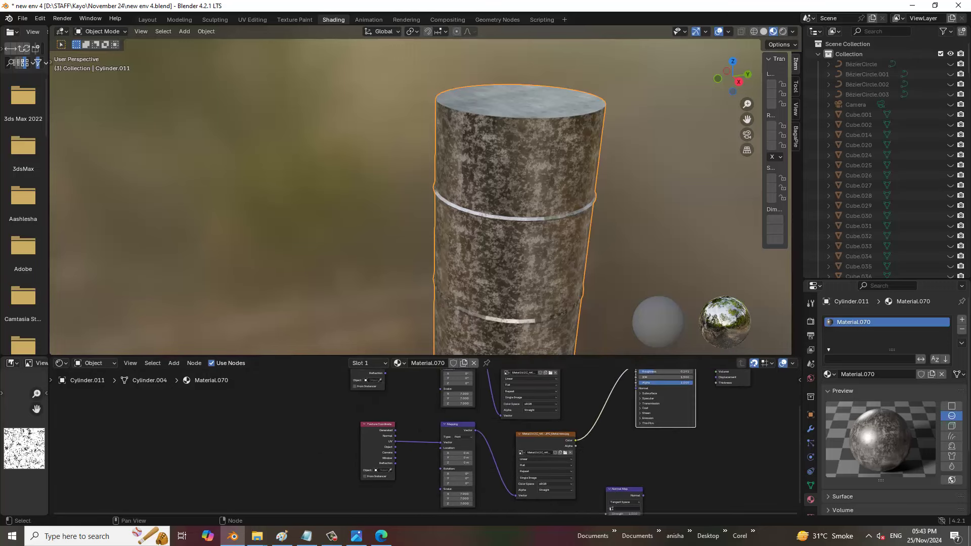
mouse_move(631, 490)
left_mouse_down()
mouse_move(620, 485)
mouse_move(636, 388)
left_mouse_up()
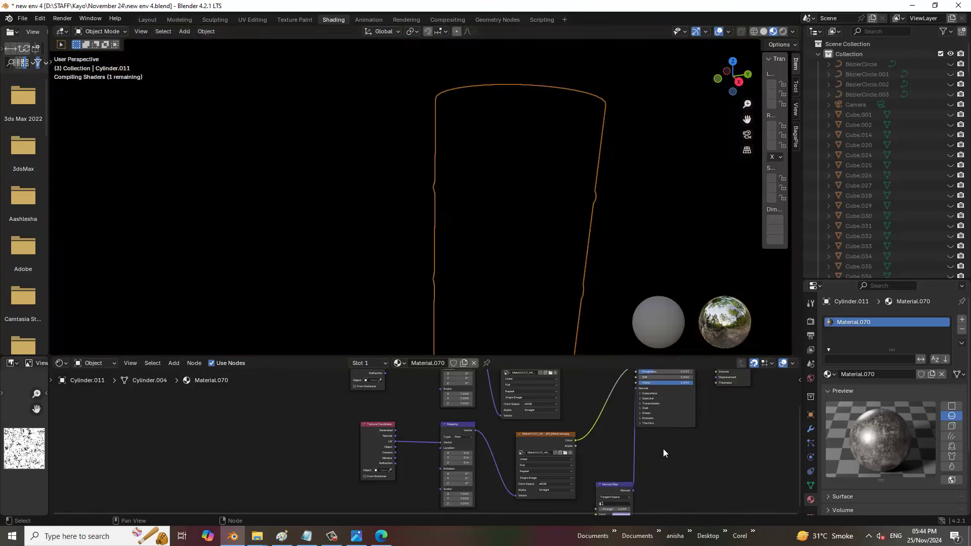
middle_click_drag(647, 498, 706, 433)
left_click(676, 419)
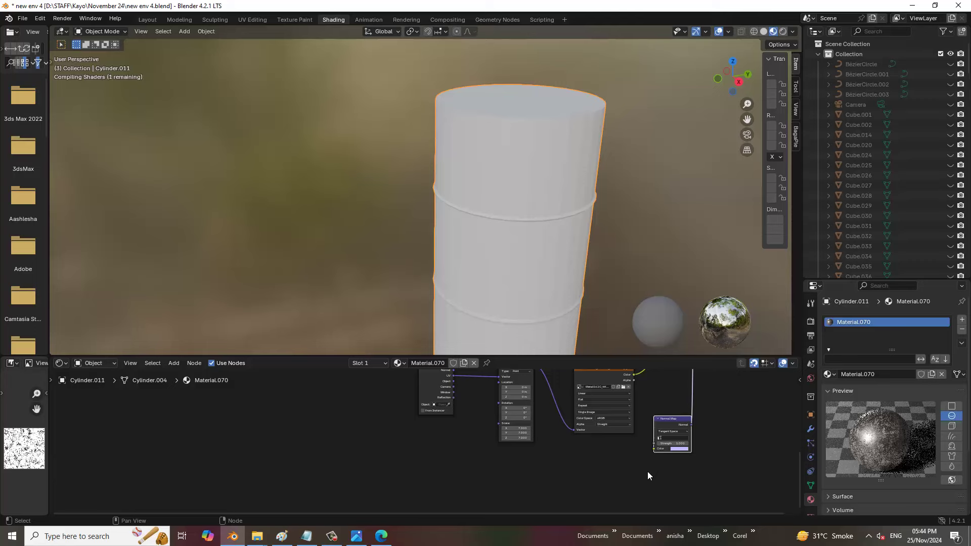
left_click(629, 502)
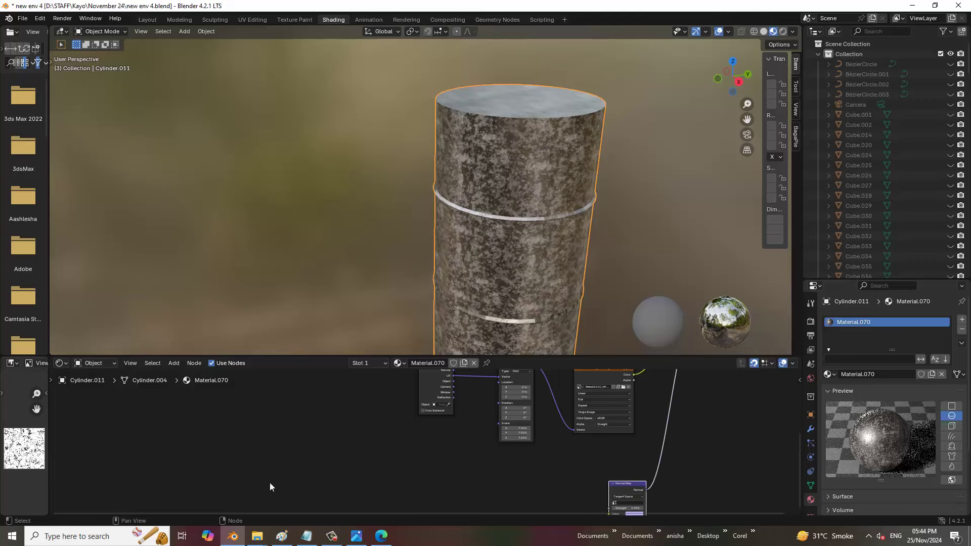
left_click(257, 536)
Step: Drag Metal062C_4K-JPG_NormalGL from the texture folder into the Shader Editor
left_click(361, 490)
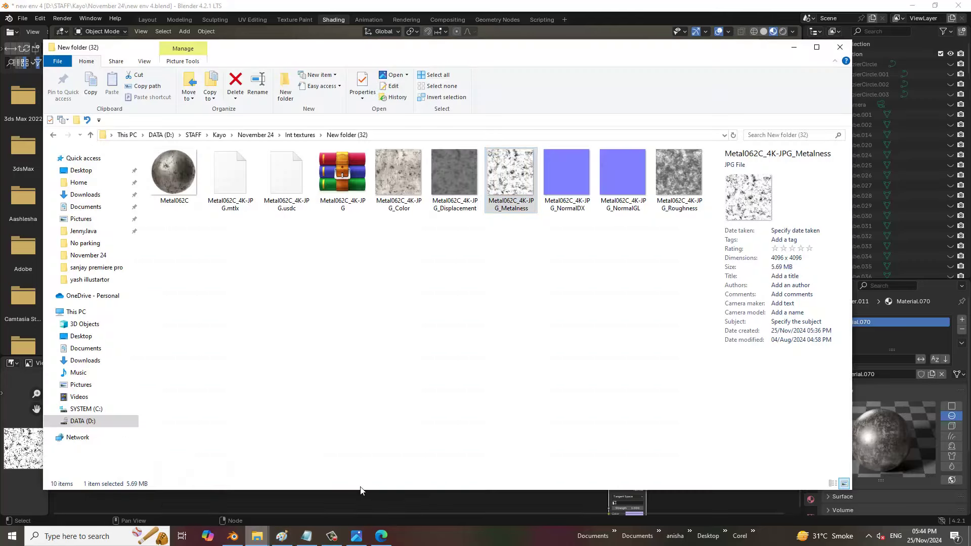
mouse_move(632, 171)
left_mouse_down()
mouse_move(408, 495)
mouse_move(535, 481)
left_mouse_up()
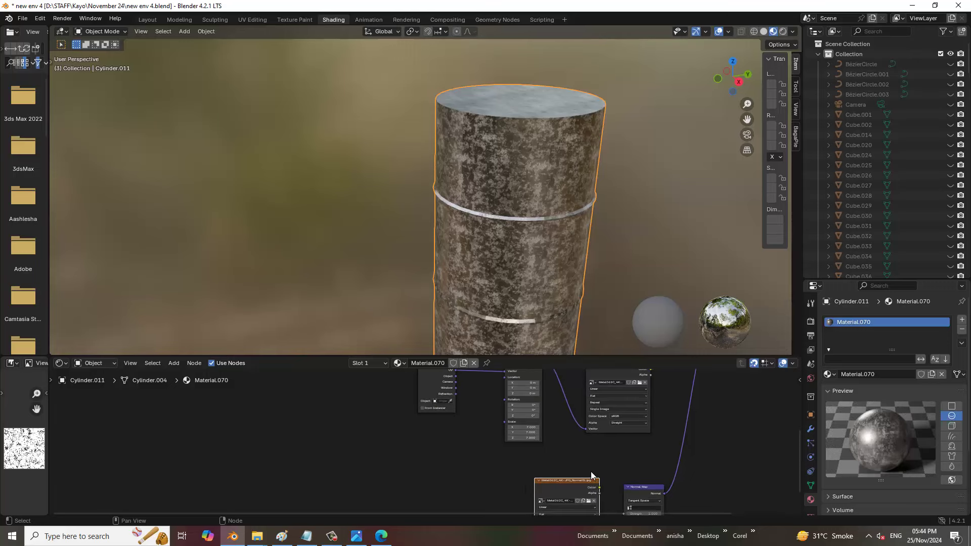
Step: Connect the NormalGL image's Color output to the Normal Map's Color input
middle_click_drag(591, 472, 581, 405)
scroll(581, 432, "up", 1)
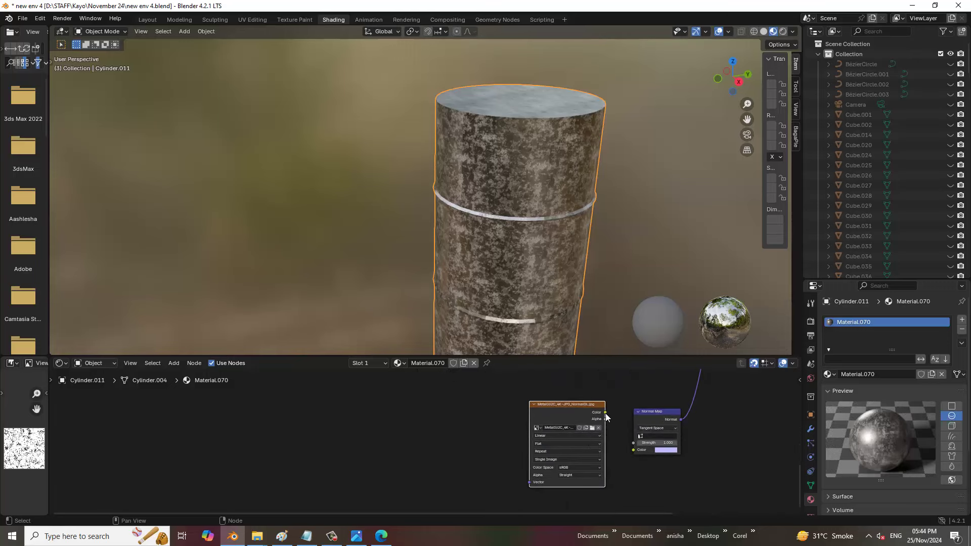
left_click_drag(605, 413, 633, 450)
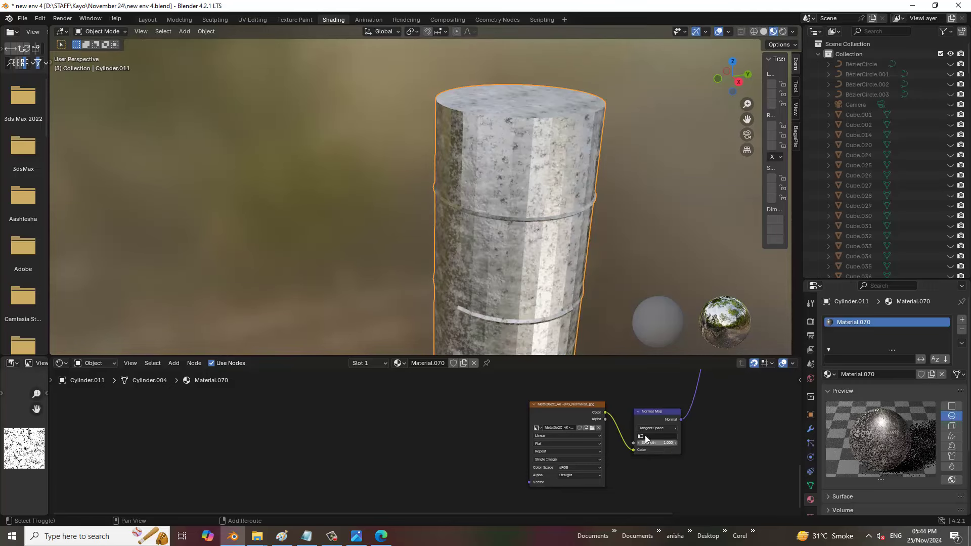
scroll(653, 409, "up", 5, "shift")
scroll(658, 445, "down", 5, "shift")
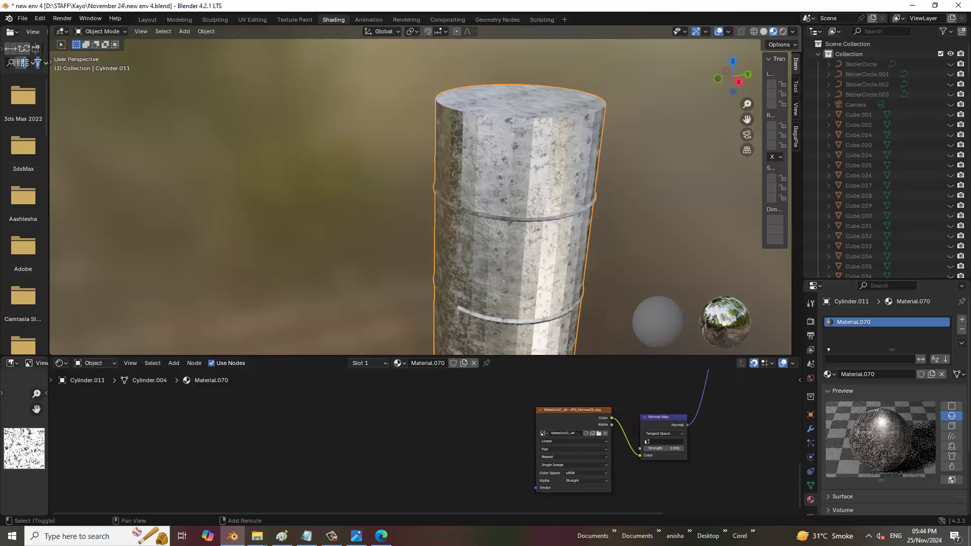
Step: Give the NormalGL image Texture Coordinate and Mapping nodes with scale 7 on X, Y and Z
key("ctrl+t")
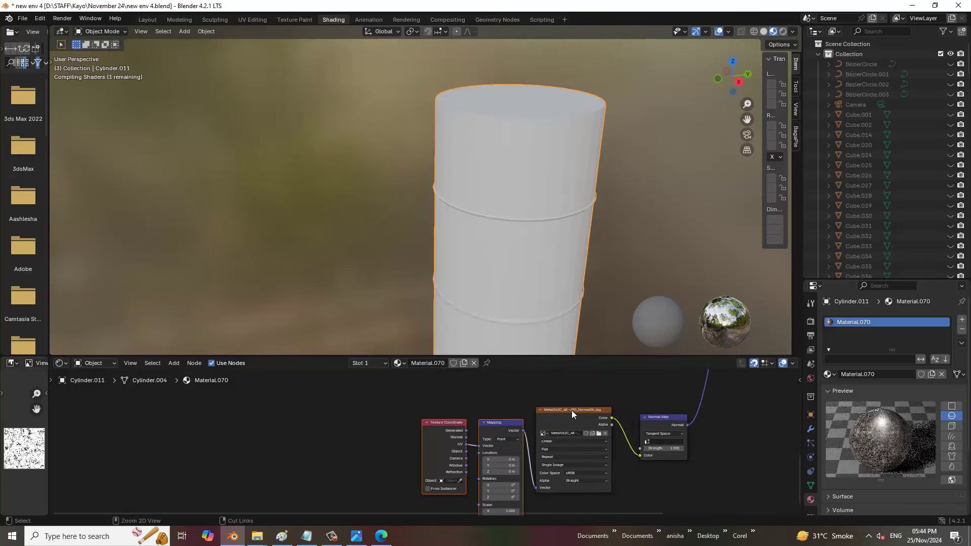
scroll(651, 440, "down", 3, "shift")
double_click(521, 458)
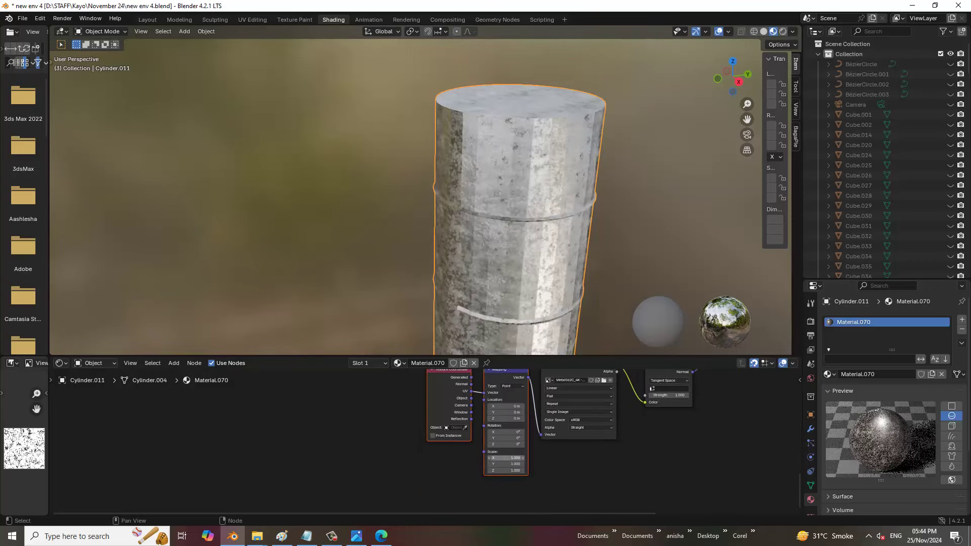
type("7")
key("Tab")
type("7")
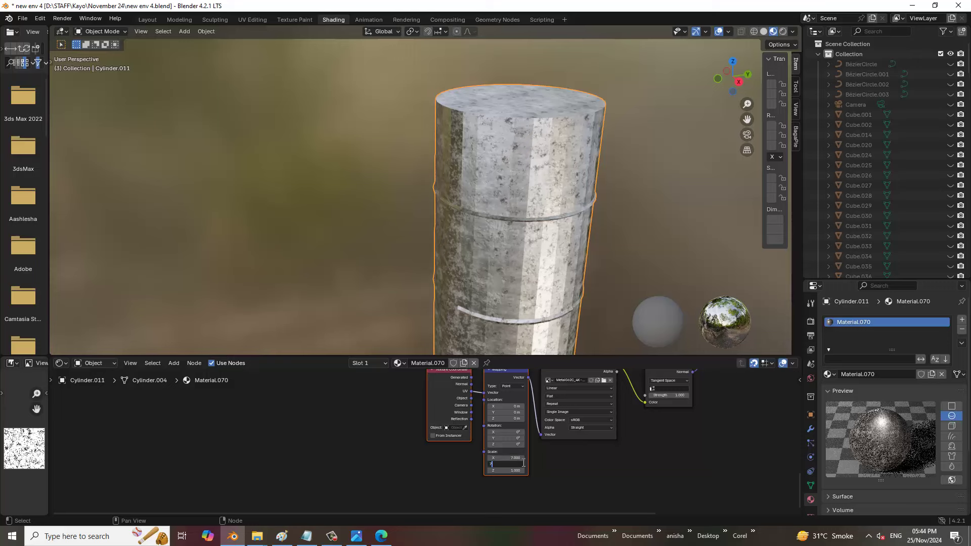
key("Tab")
type("7")
key("Return")
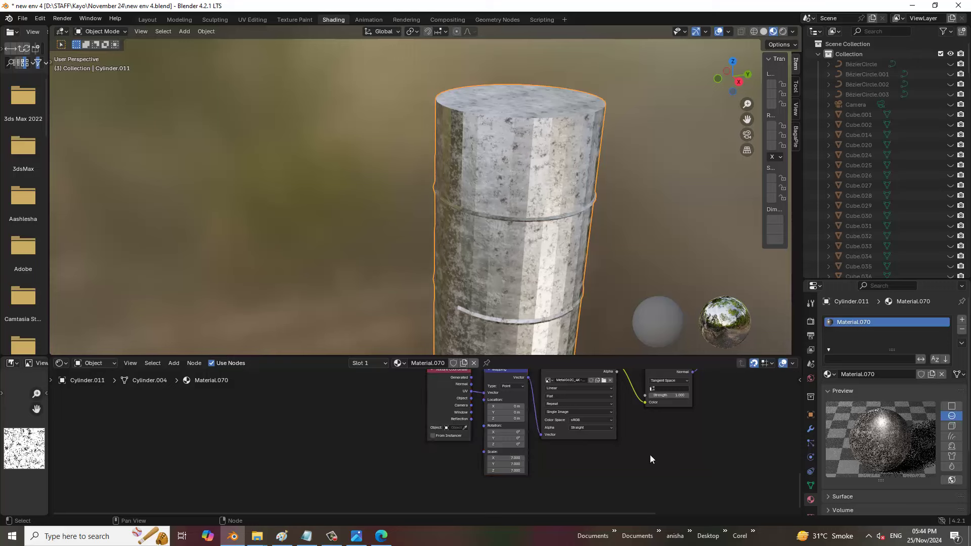
scroll(478, 160, "down", 3)
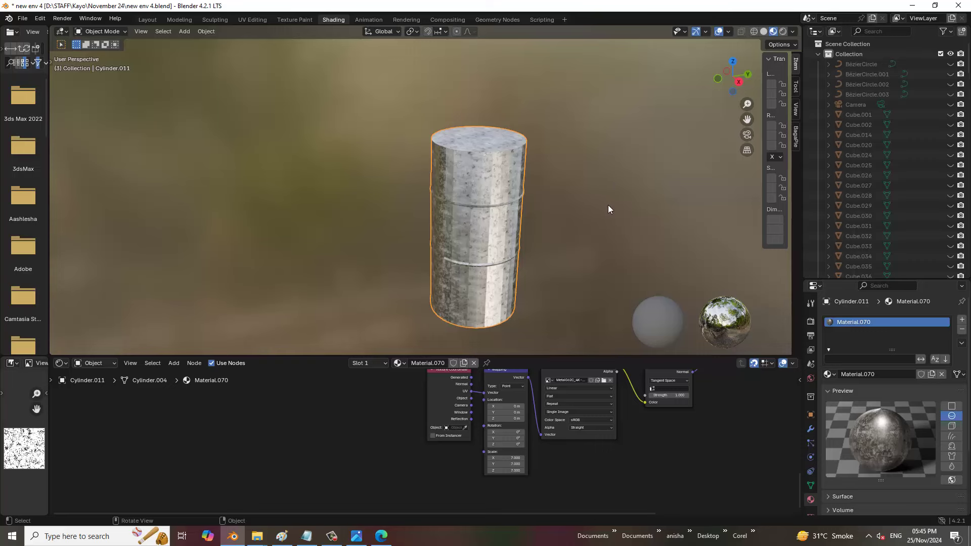
Step: Raise the cylinder material's Principled BSDF Roughness to 0.573, then deselect the cylinder
mouse_move(608, 205)
middle_mouse_down()
mouse_move(471, 183)
mouse_move(667, 355)
middle_mouse_up()
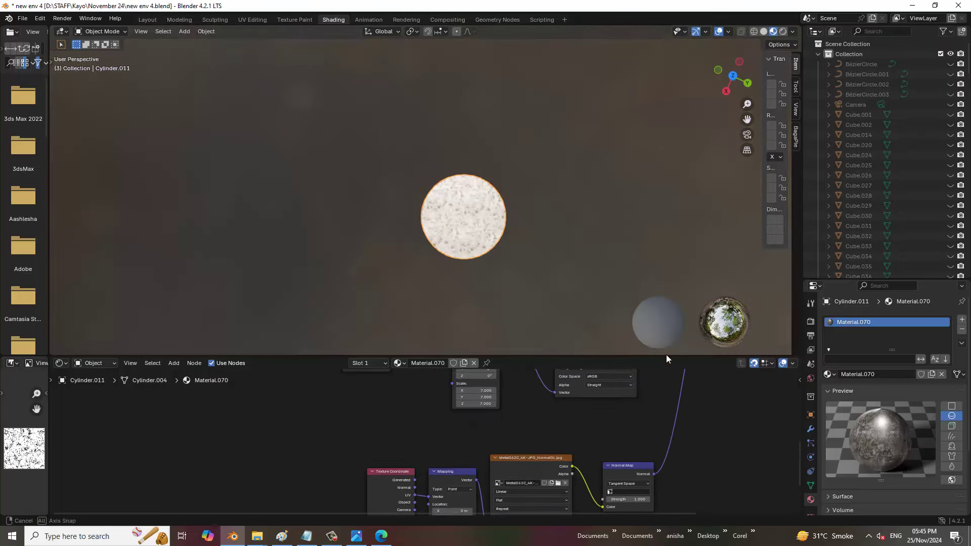
middle_click_drag(666, 355, 528, 177)
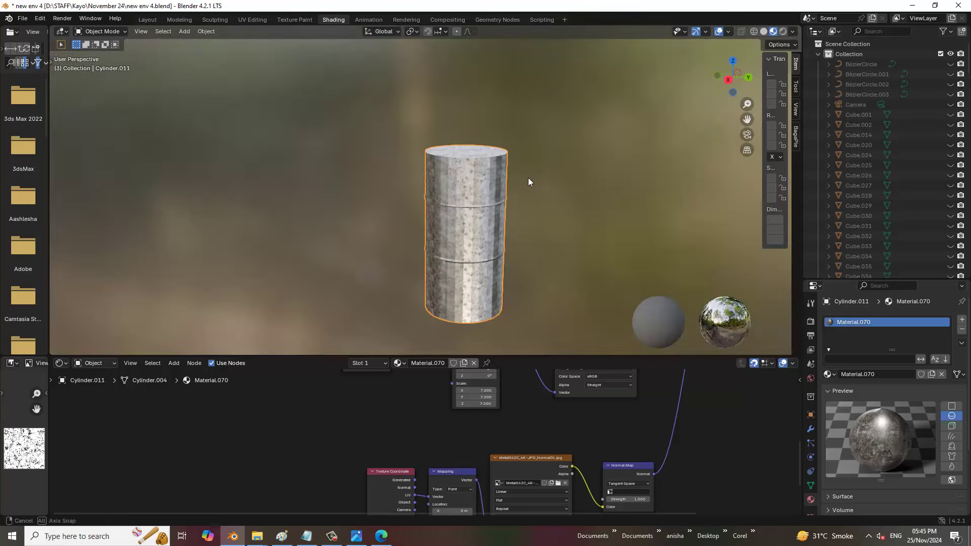
scroll(735, 433, "up", 2)
scroll(682, 428, "up", 2)
mouse_move(658, 277)
middle_mouse_down()
mouse_move(647, 283)
mouse_move(653, 304)
middle_mouse_up()
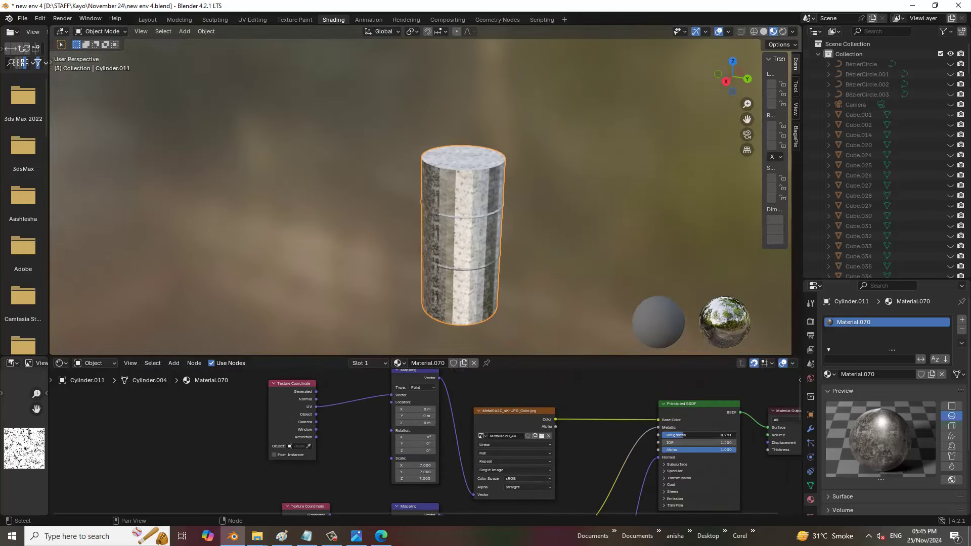
mouse_move(693, 435)
left_mouse_down()
mouse_move(713, 435)
mouse_move(690, 434)
left_mouse_up()
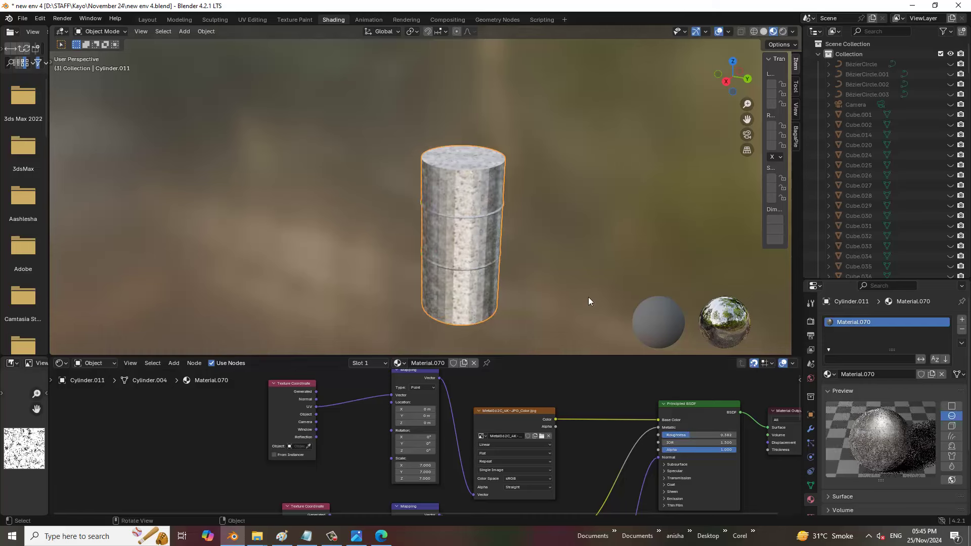
key("alt+a")
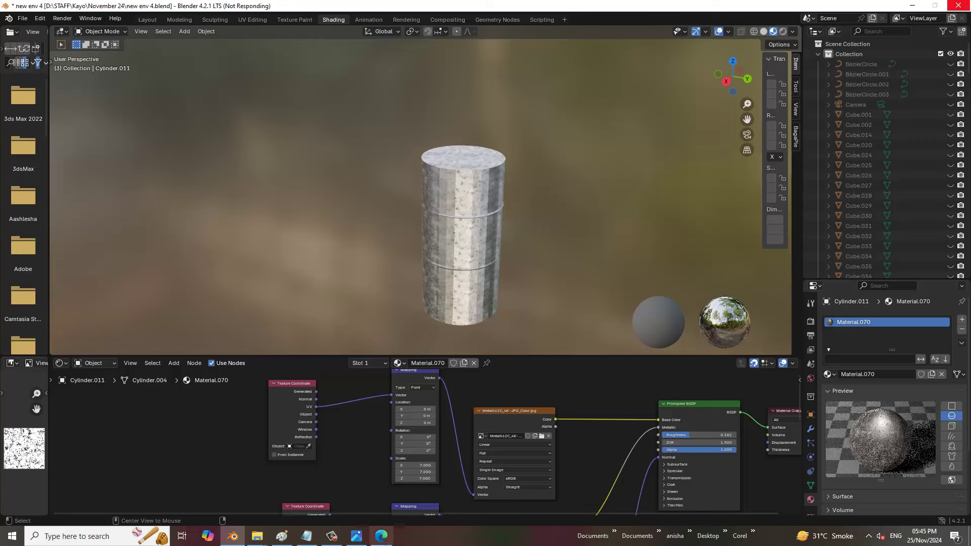
Step: Unhide all objects and orbit the concrete tank to see it among the other tanks
left_click(332, 537)
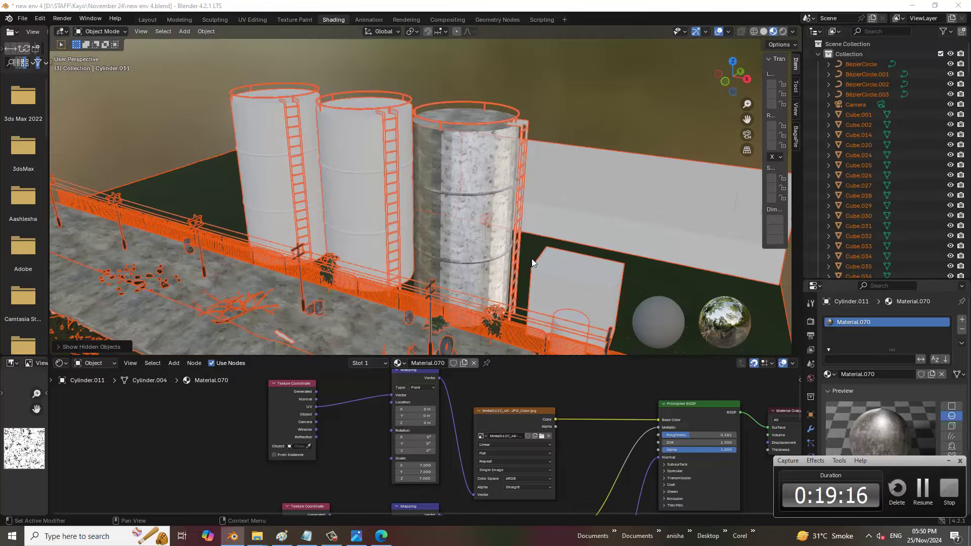
scroll(480, 162, "up", 1)
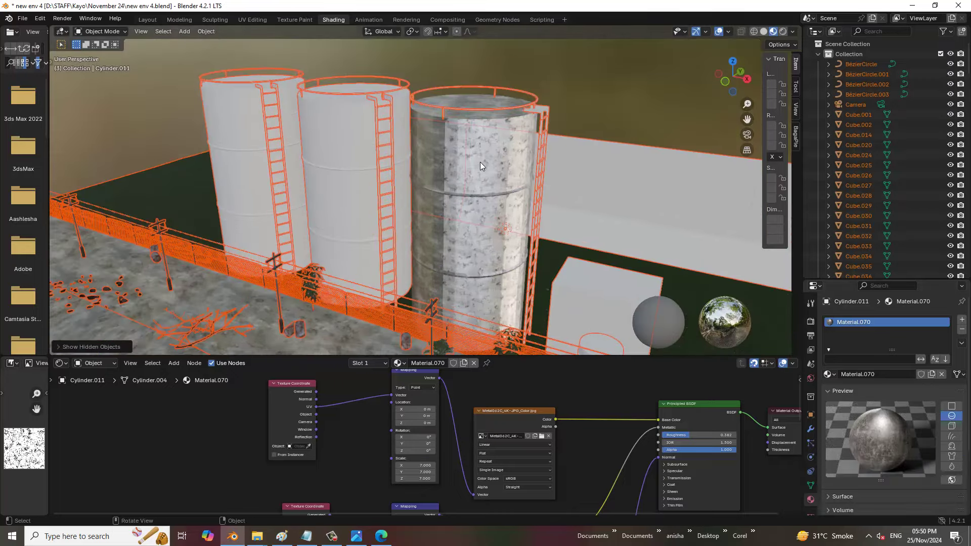
scroll(480, 164, "up", 2)
middle_click_drag(527, 186, 507, 186)
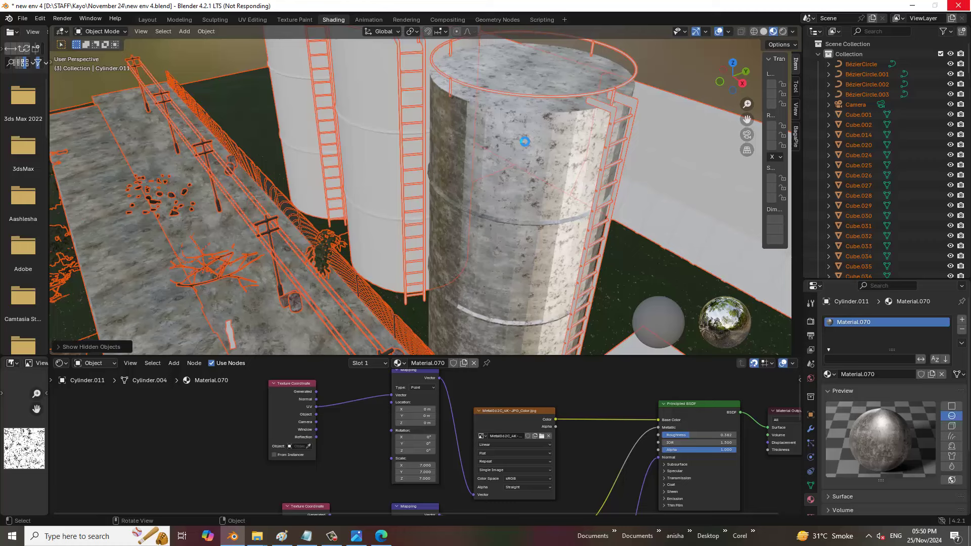
left_click(332, 535)
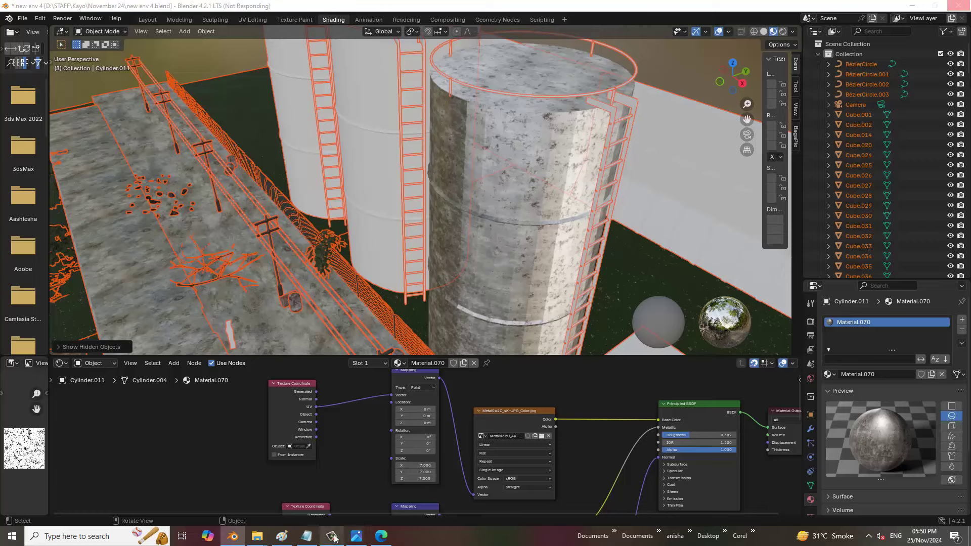
Step: Frame the stone arched wall and platform, and enlarge the 3D viewport above the Shader Editor
scroll(368, 268, "down", 2)
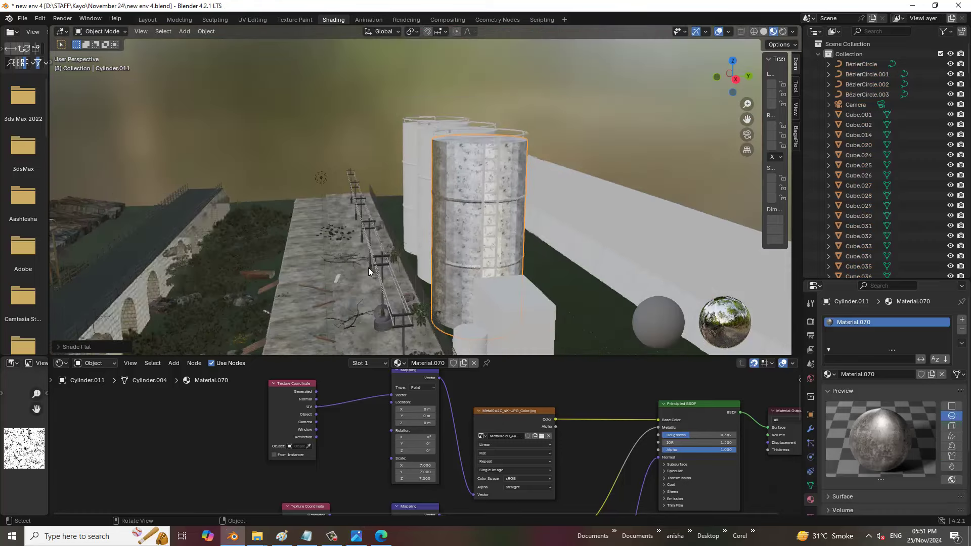
scroll(384, 206, "up", 2)
middle_click_drag(385, 204, 393, 152, "shift")
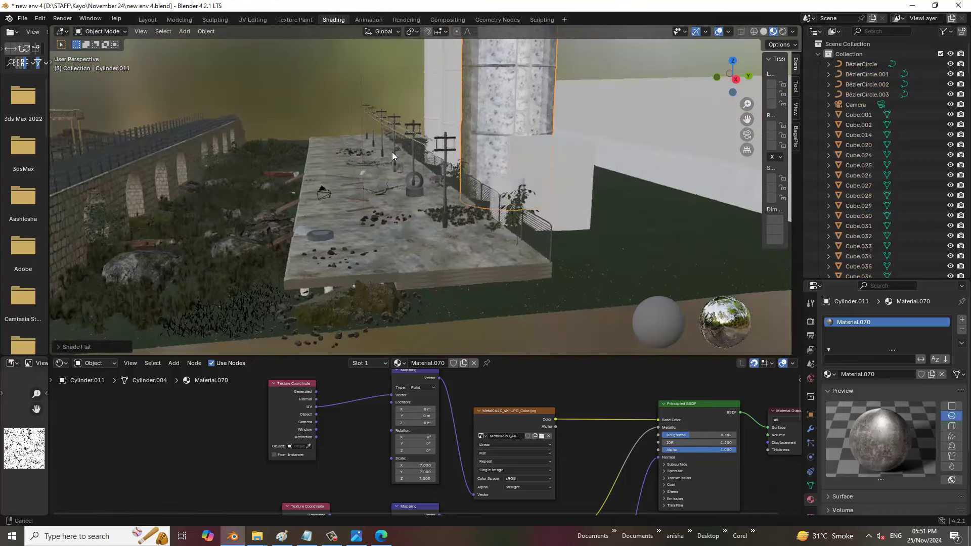
middle_click_drag(317, 267, 316, 266)
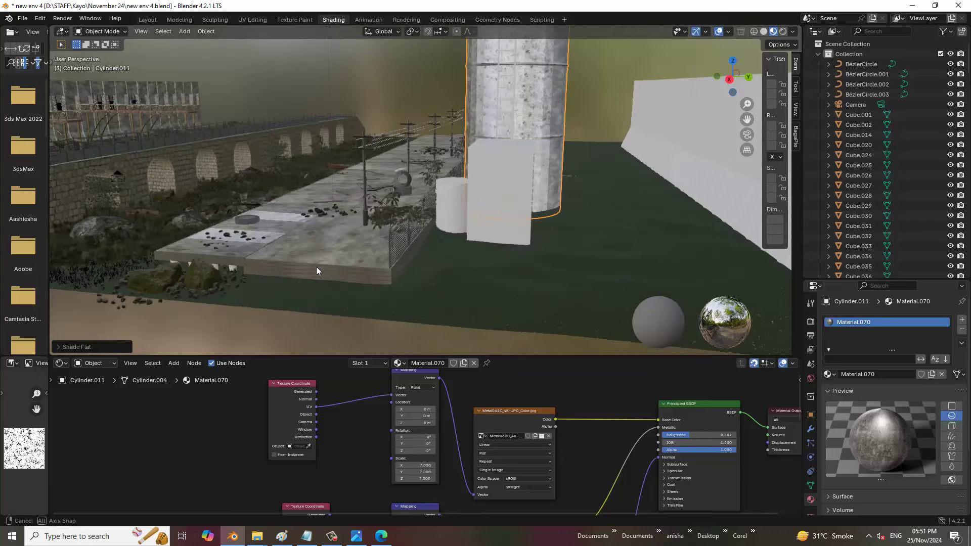
scroll(439, 213, "up", 3)
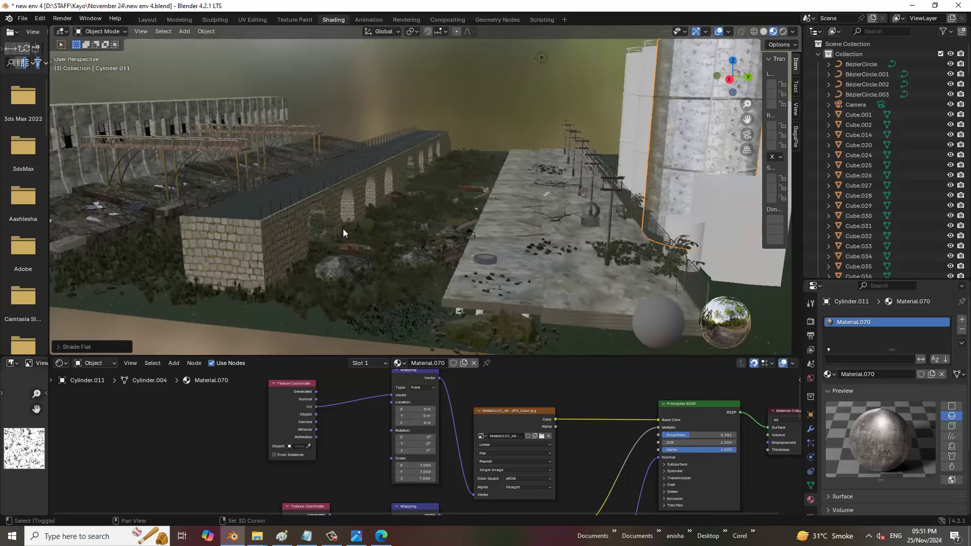
scroll(343, 228, "up", 1)
scroll(367, 257, "up", 1)
scroll(367, 257, "up", 2)
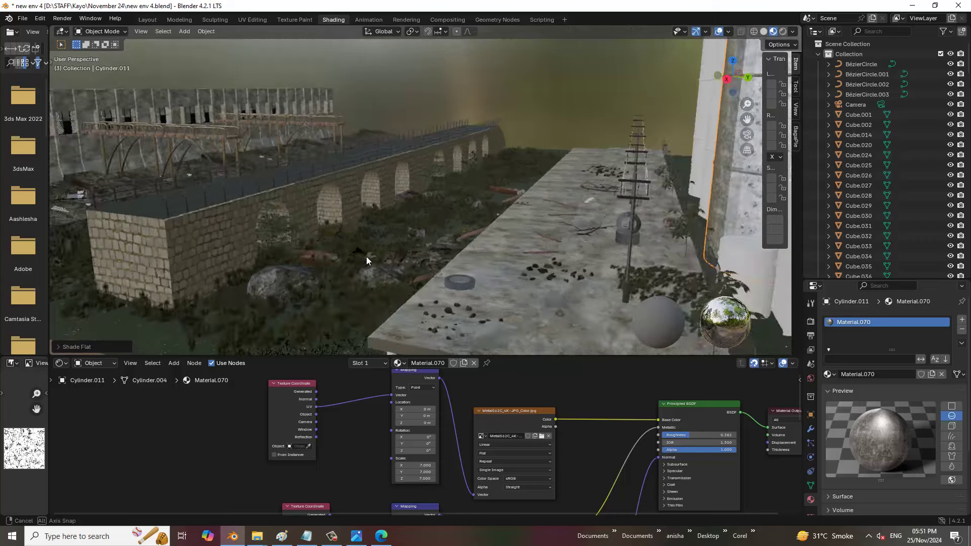
scroll(458, 244, "up", 1)
scroll(459, 244, "up", 2)
scroll(454, 245, "up", 2)
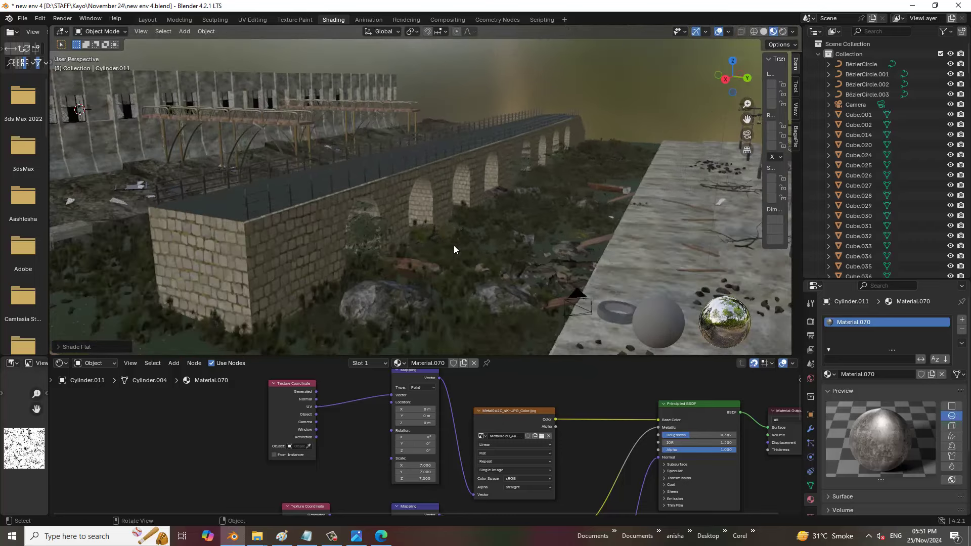
middle_click_drag(410, 267, 415, 249, "shift")
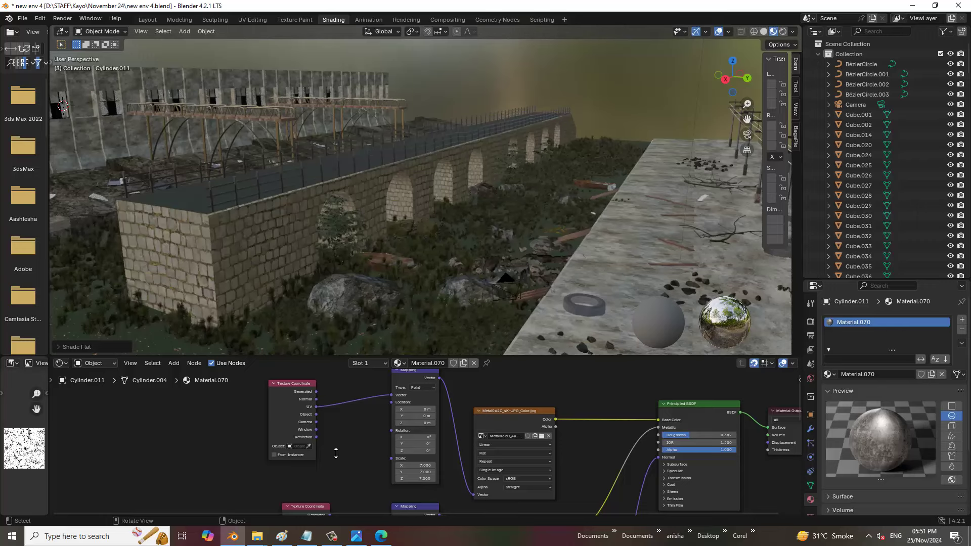
left_click_drag(337, 454, 744, 266)
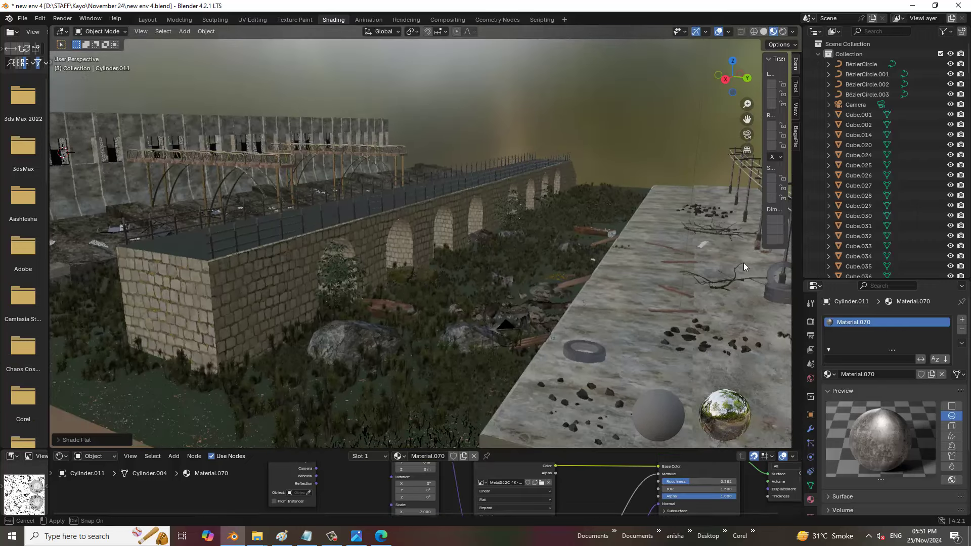
Step: Select the small stray Cube.068 on the concrete platform and delete it
left_click(700, 257)
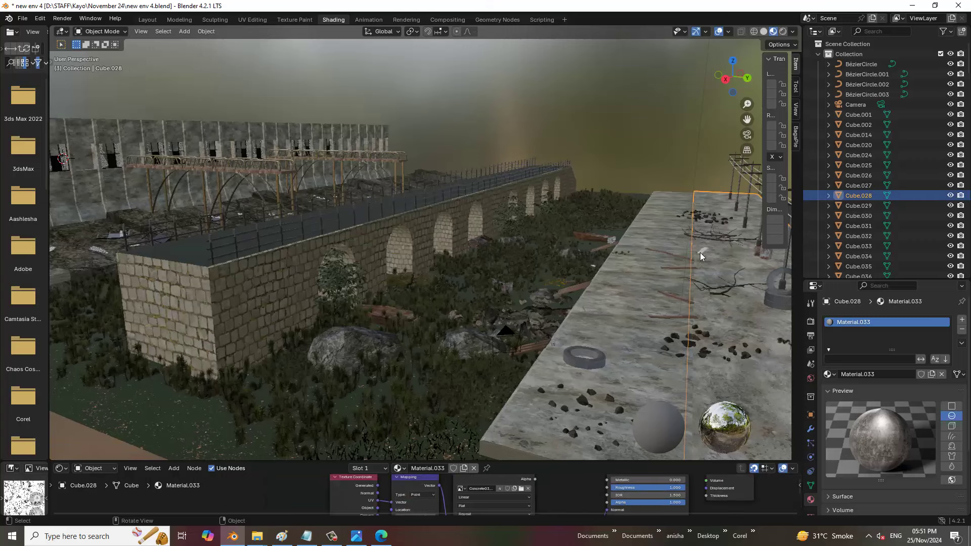
left_click(700, 257)
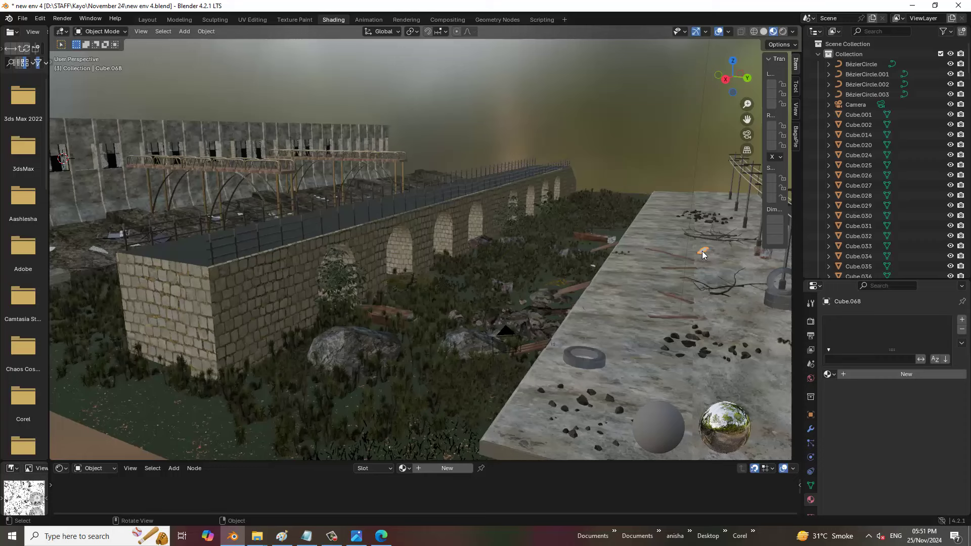
key("Delete")
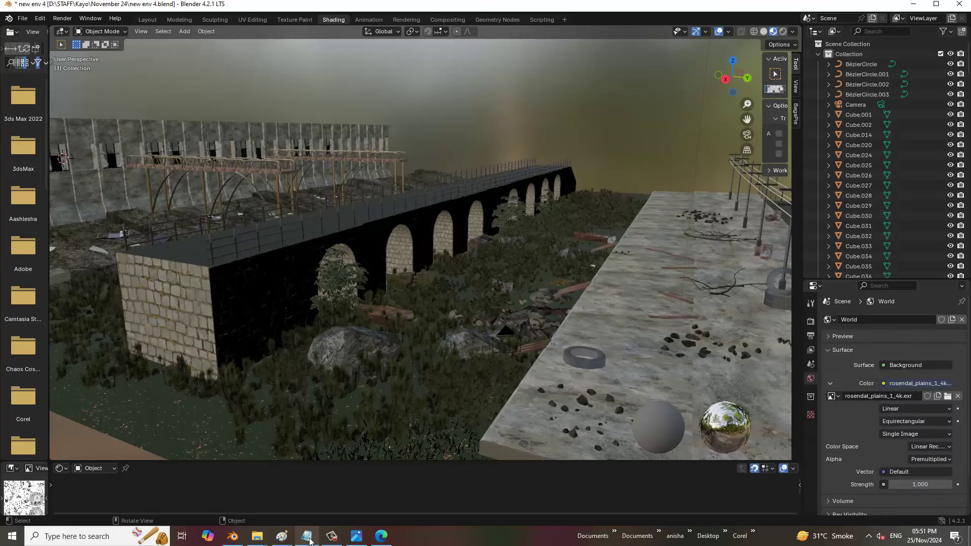
Step: Switch to Notepad and add 'thanks for Watching...' on a new line after 'Lets Get Started..'
left_click(309, 541)
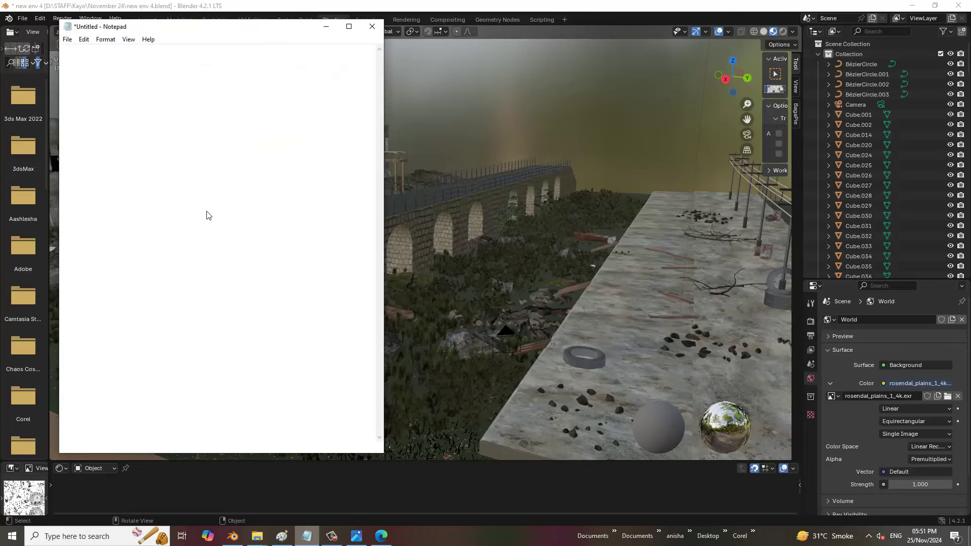
left_click(211, 110)
key("Return")
key("Return")
type("t")
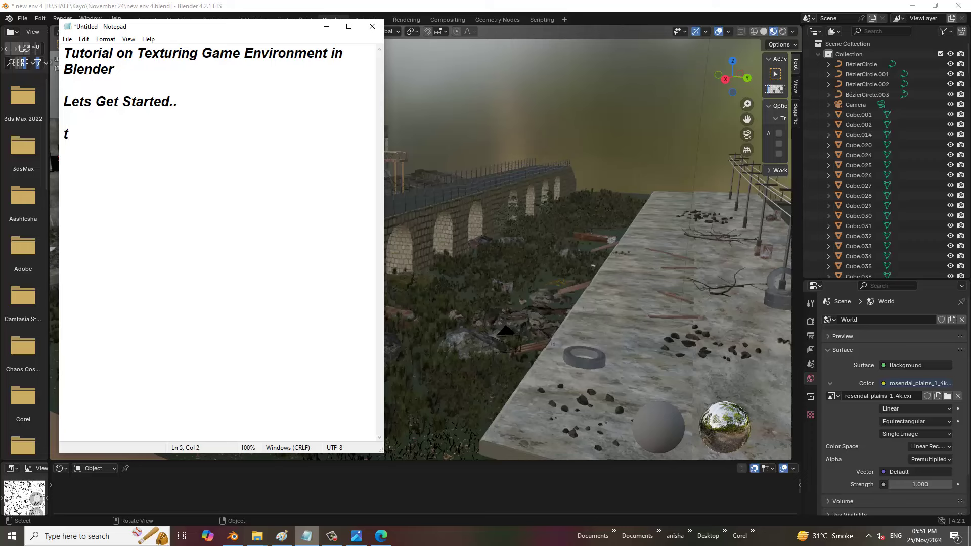
type("hanks for ")
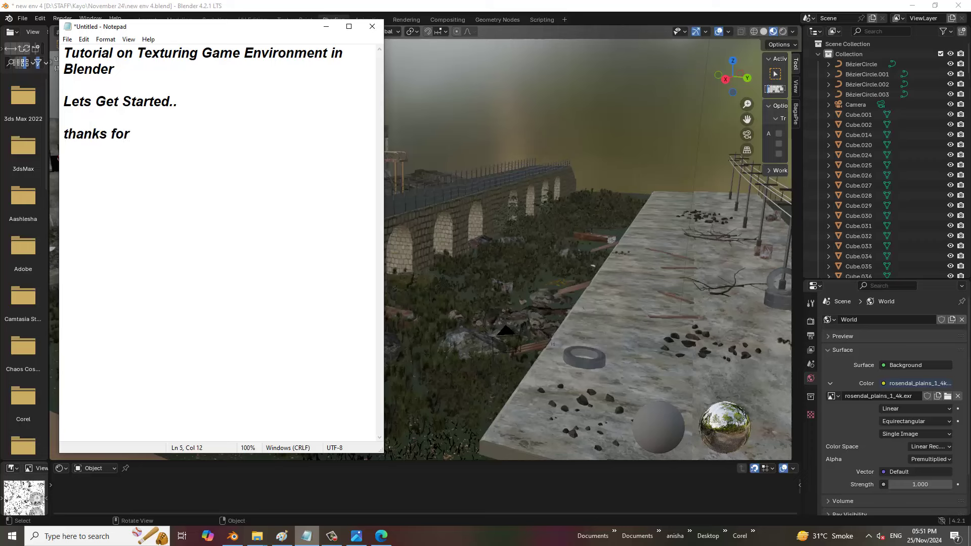
type("Watching..")
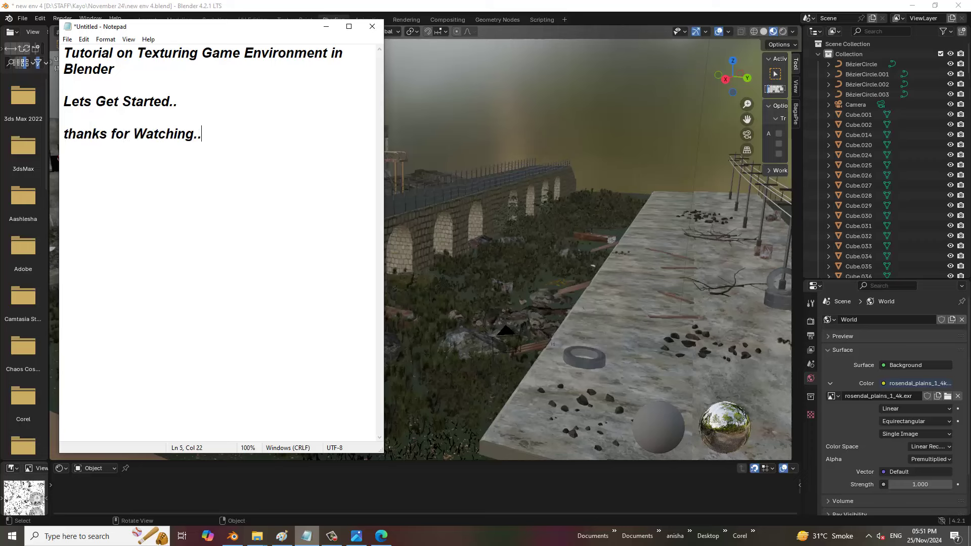
type(".")
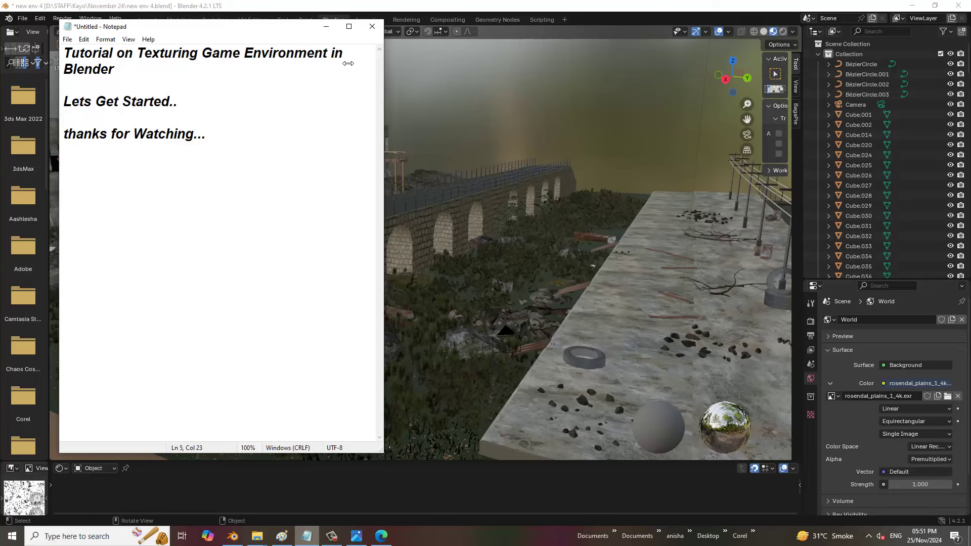